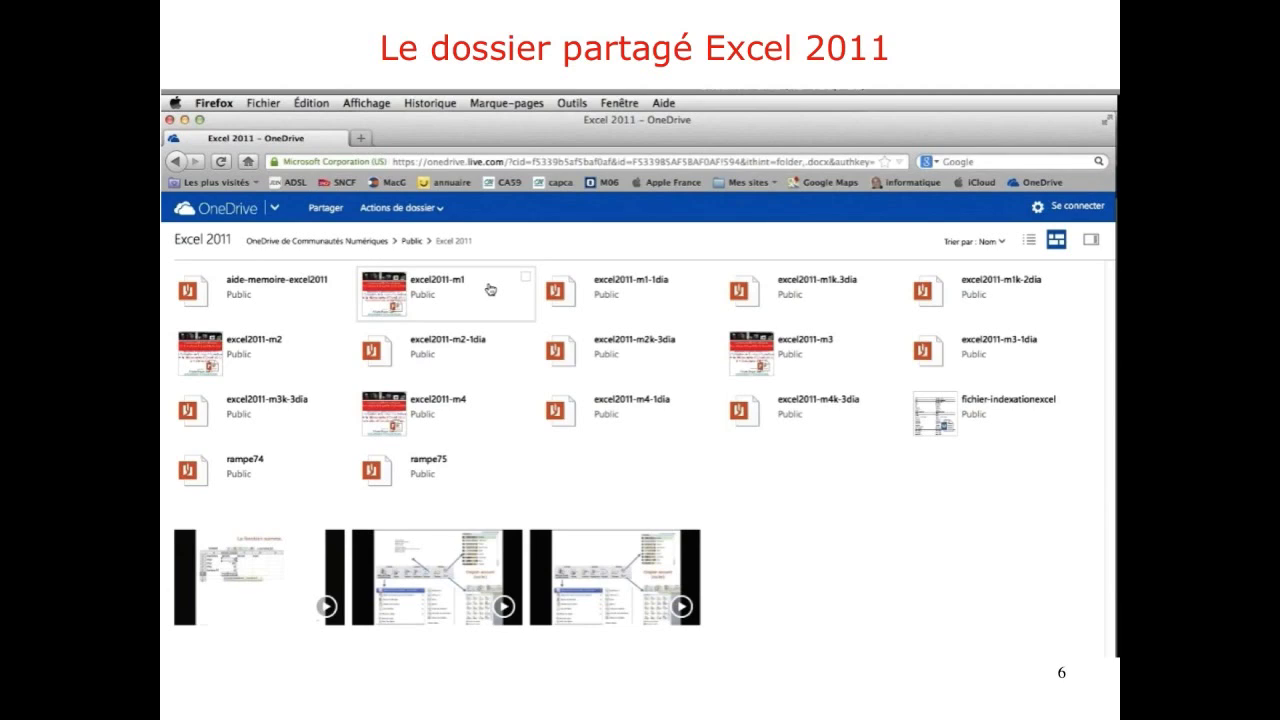
Advance the slideshow from slide 6 to slide 7.
{"action": "key", "text": "Right"}
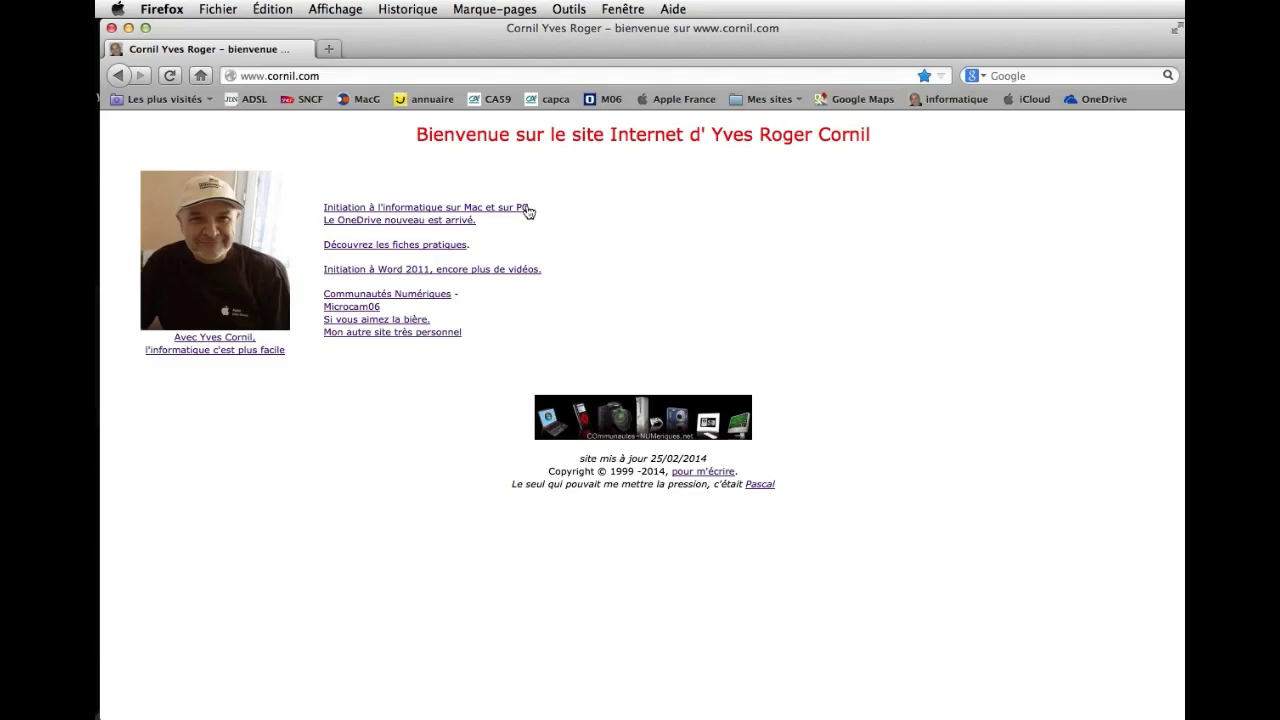
Go from Initiation à l'informatique to the Microsoft Excel 2011 pour Mac site.
{"action": "left_click", "coordinate": [508, 209]}
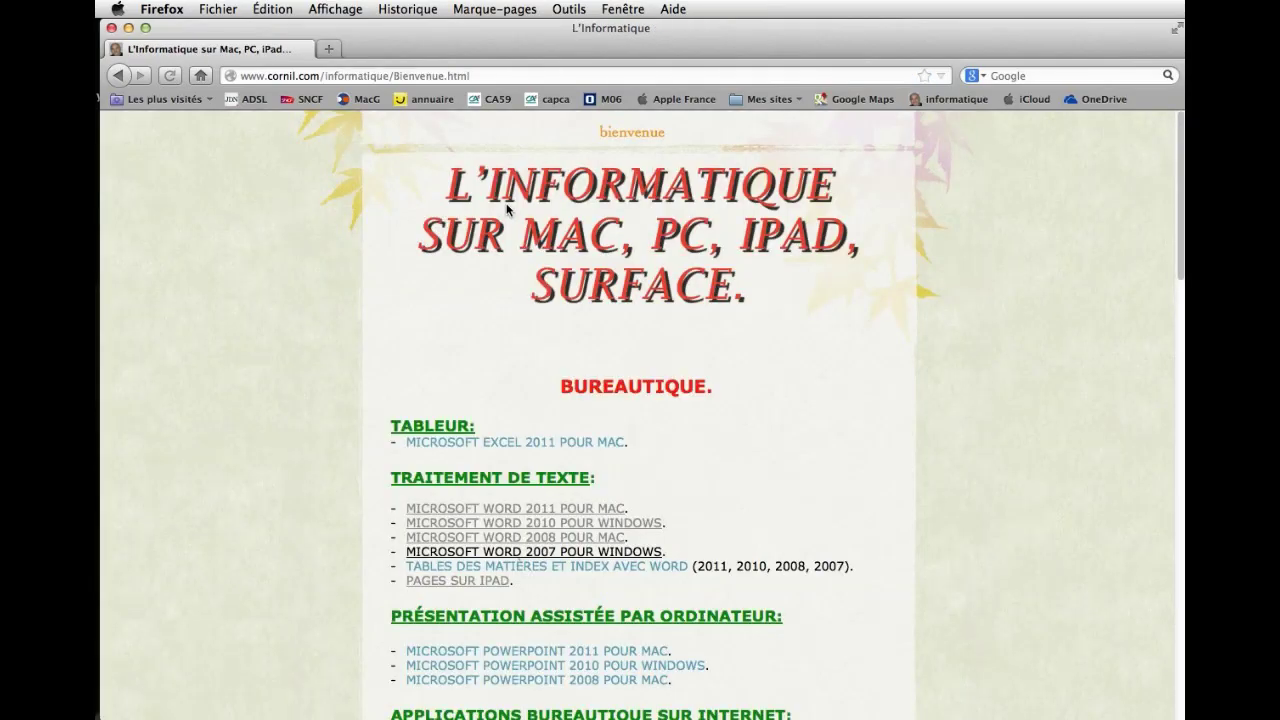
{"action": "scroll", "coordinate": [832, 504], "scroll_direction": "down", "scroll_amount": 3}
{"action": "scroll", "coordinate": [833, 504], "scroll_direction": "down", "scroll_amount": 3}
{"action": "scroll", "coordinate": [870, 466], "scroll_direction": "up", "scroll_amount": 3}
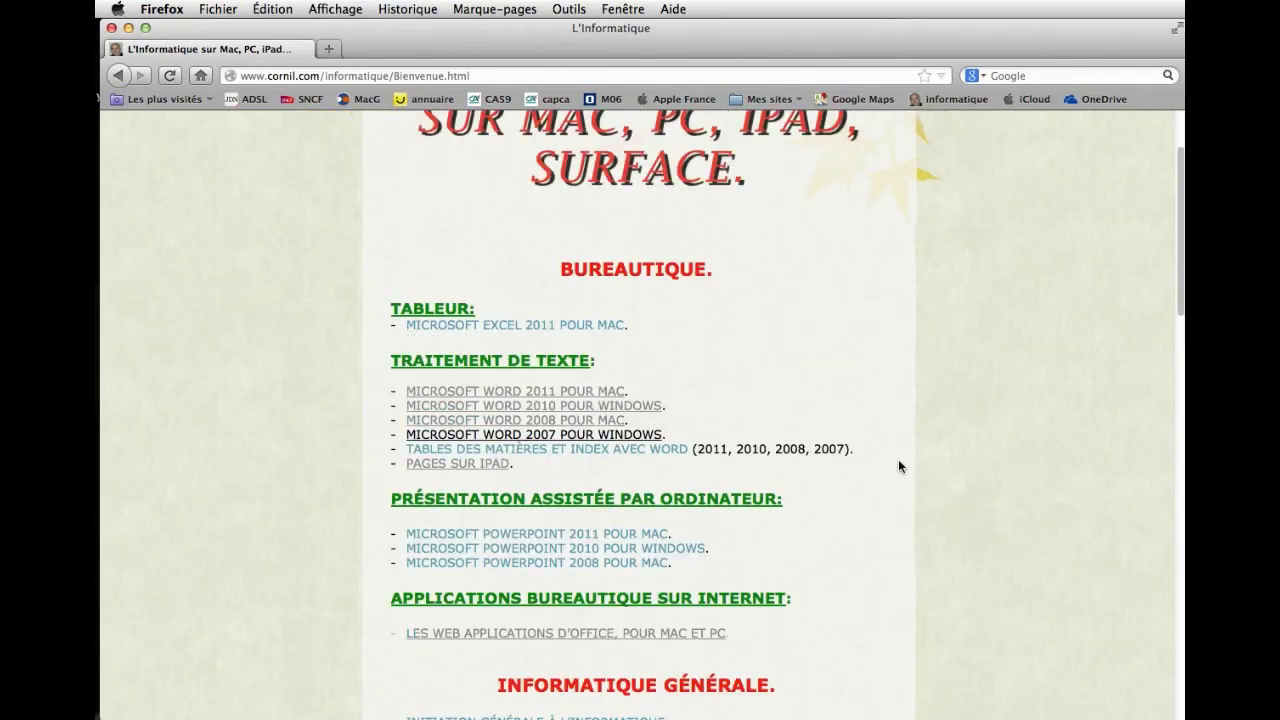
{"action": "left_click", "coordinate": [561, 333]}
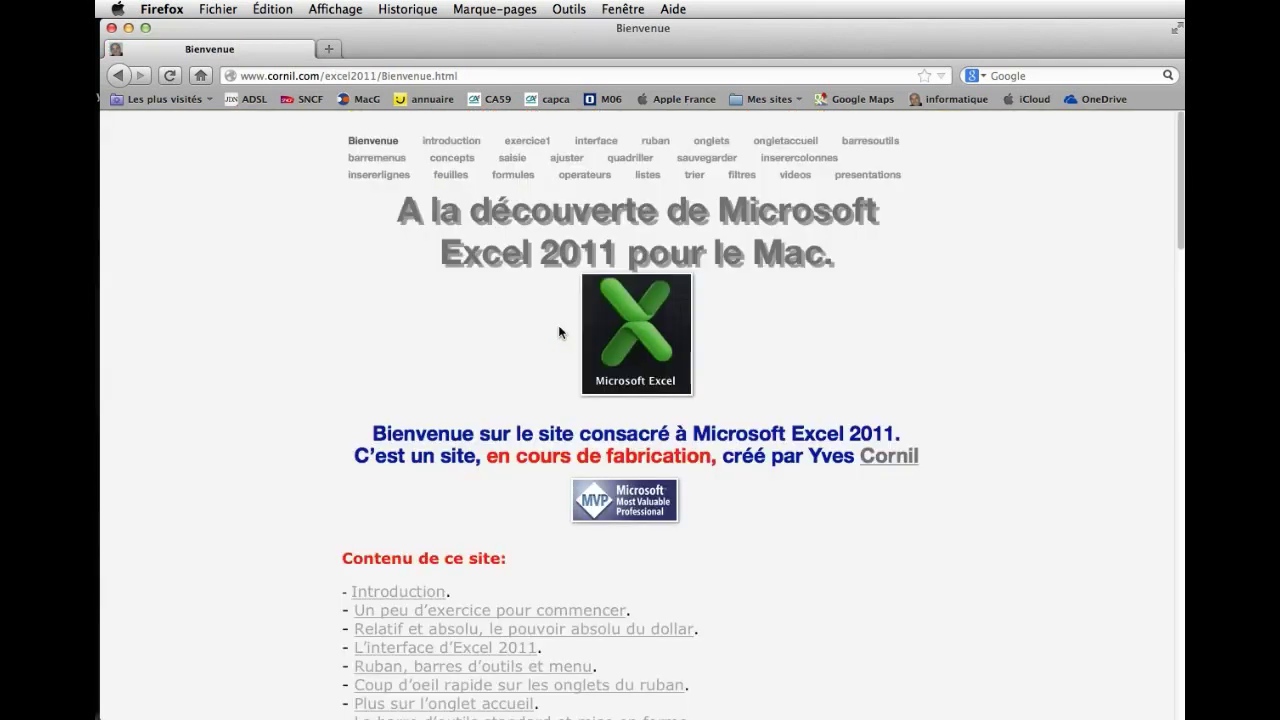
Follow the presentations page's 1drv.ms link to the shared Excel 2011 OneDrive folder.
{"action": "scroll", "coordinate": [795, 610], "scroll_direction": "down", "scroll_amount": 20}
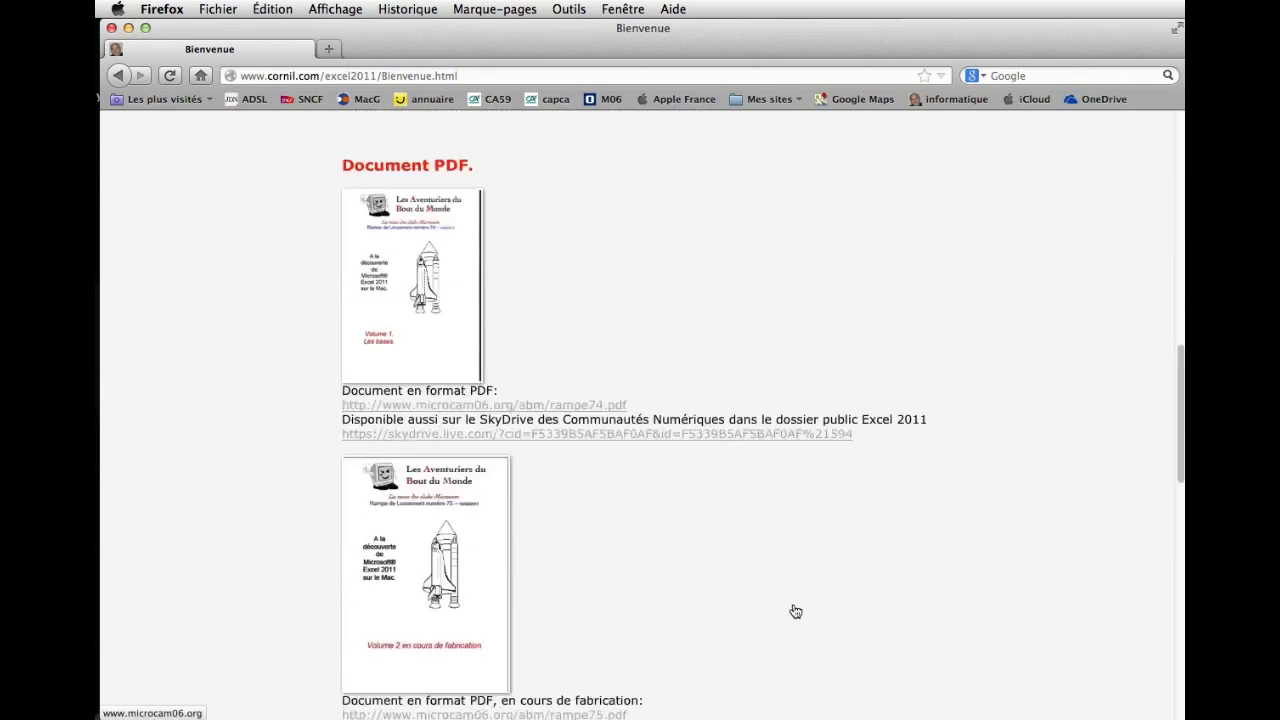
{"action": "scroll", "coordinate": [795, 610], "scroll_direction": "down", "scroll_amount": 3}
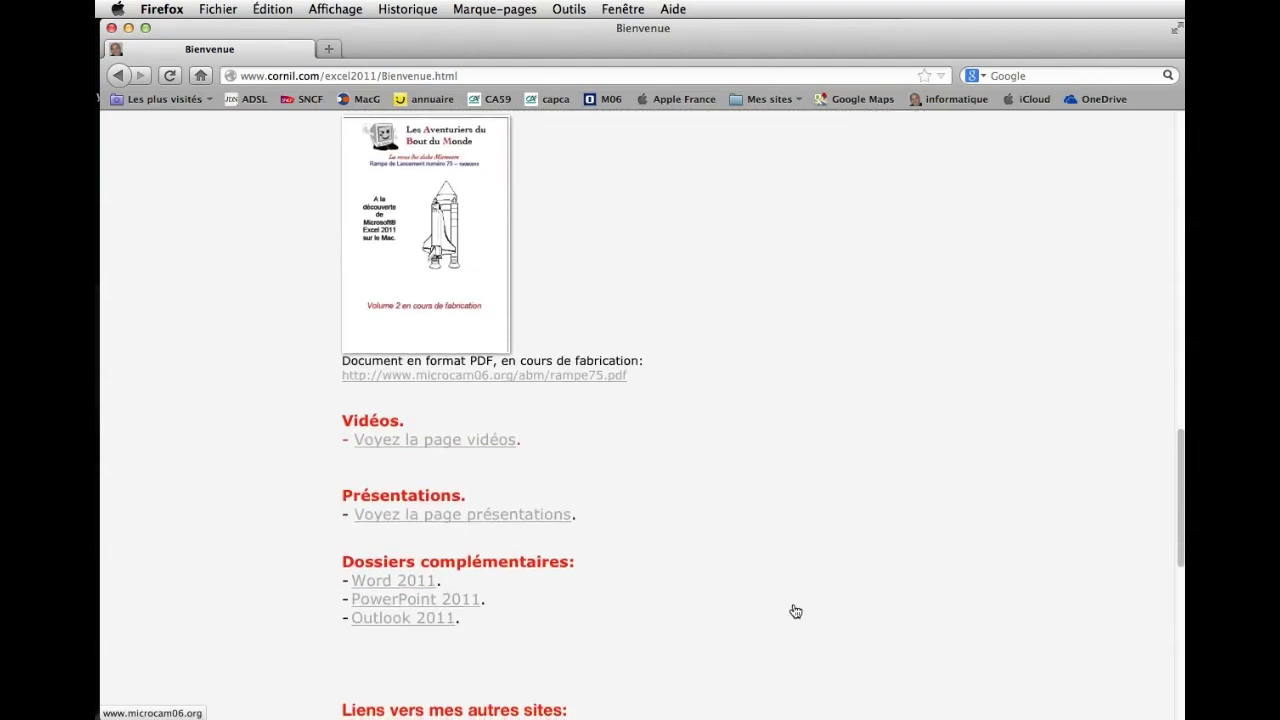
{"action": "left_click", "coordinate": [507, 518]}
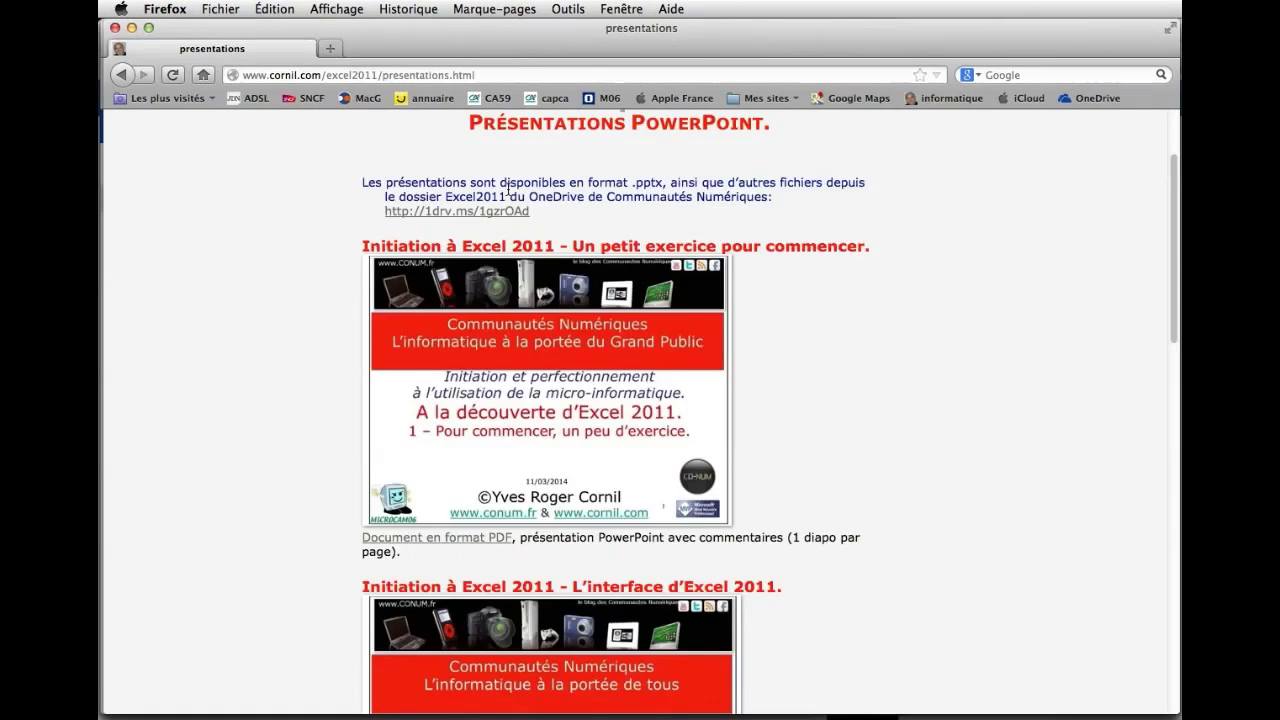
{"action": "left_click", "coordinate": [476, 212]}
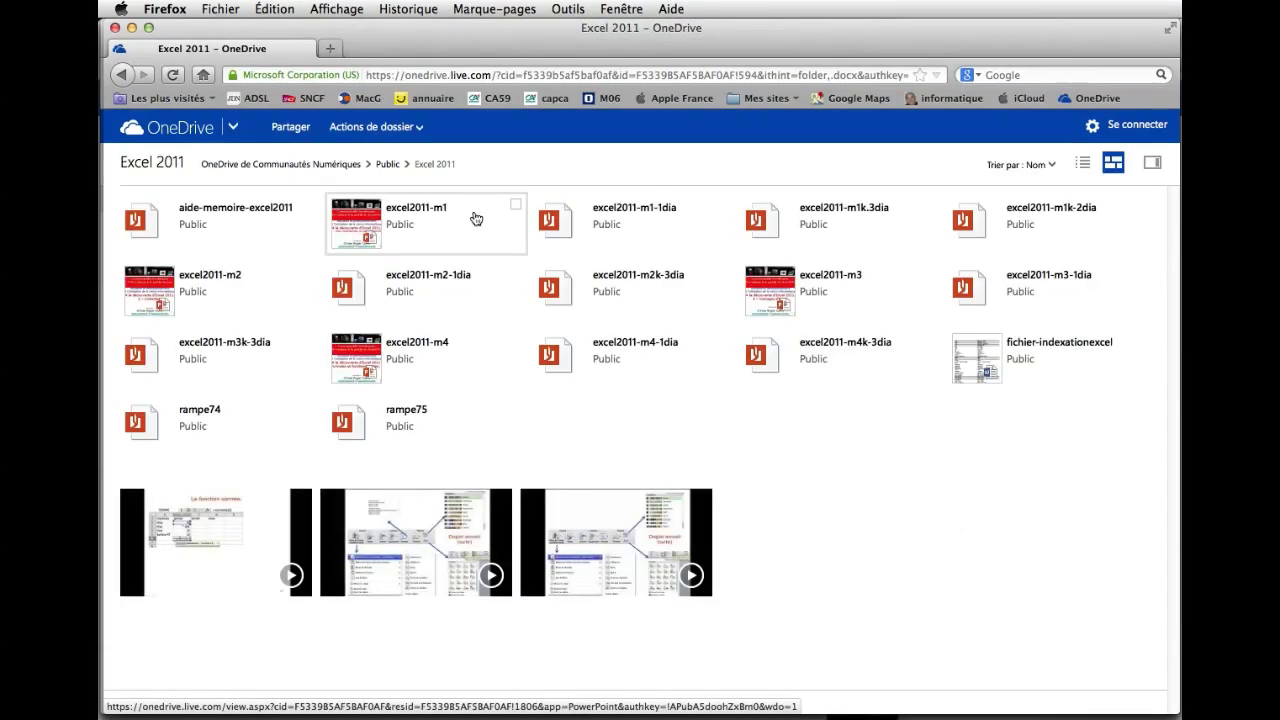
Open the excel2011-m1 presentation from the folder in PowerPoint Online.
{"action": "left_click", "coordinate": [431, 215]}
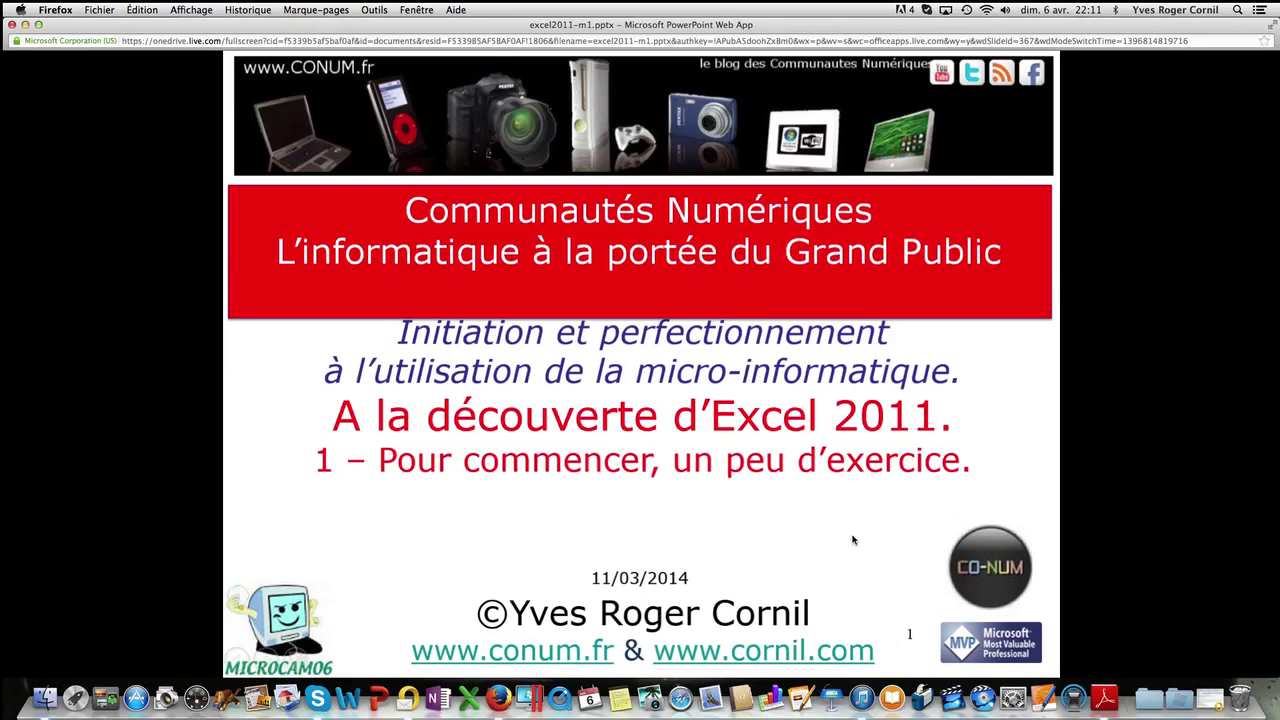
Play slide 2's bullets and reach slide 3's first bullets, 'Un tableur, pourquoi faire?'.
{"action": "left_click", "coordinate": [852, 555]}
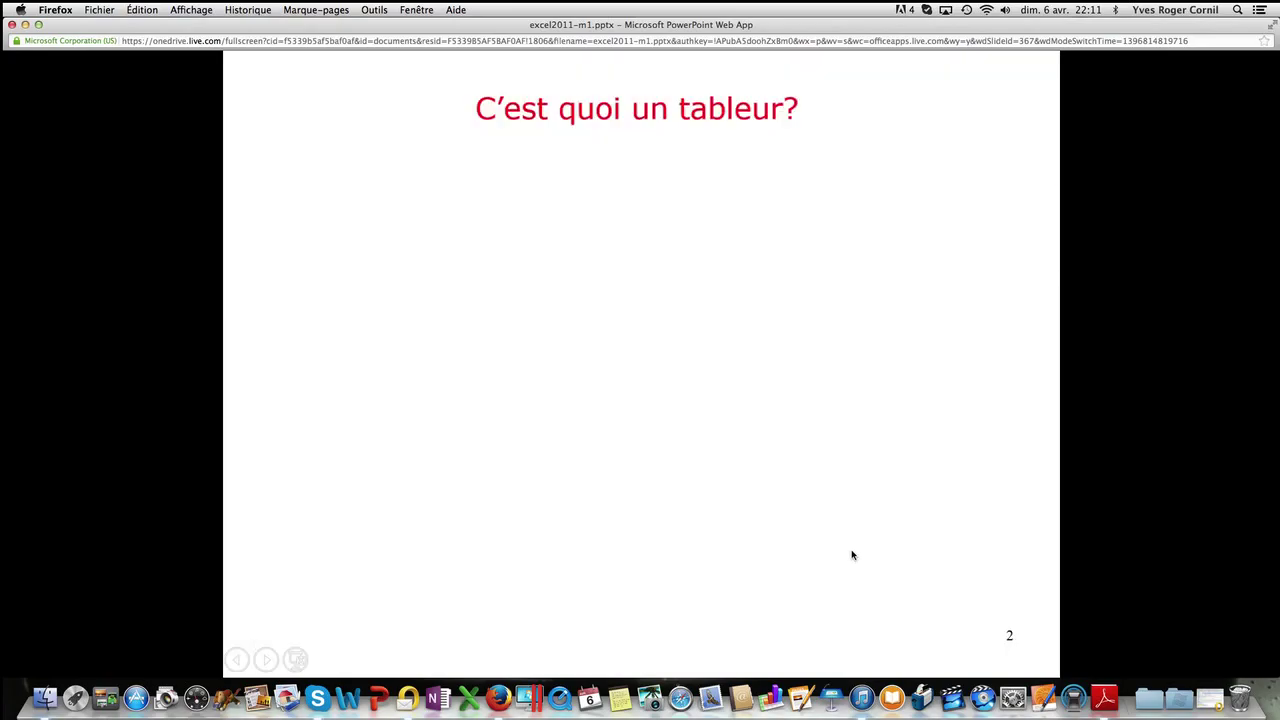
{"action": "left_click", "coordinate": [852, 555]}
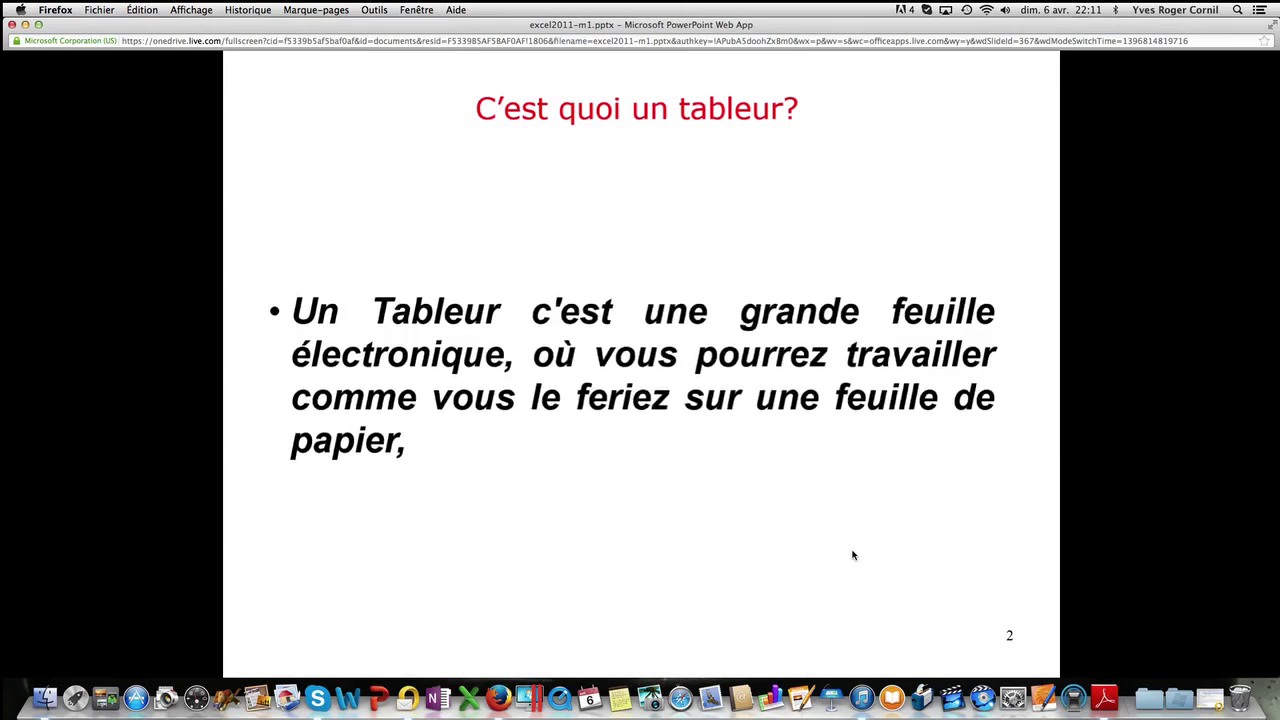
{"action": "left_click", "coordinate": [852, 555]}
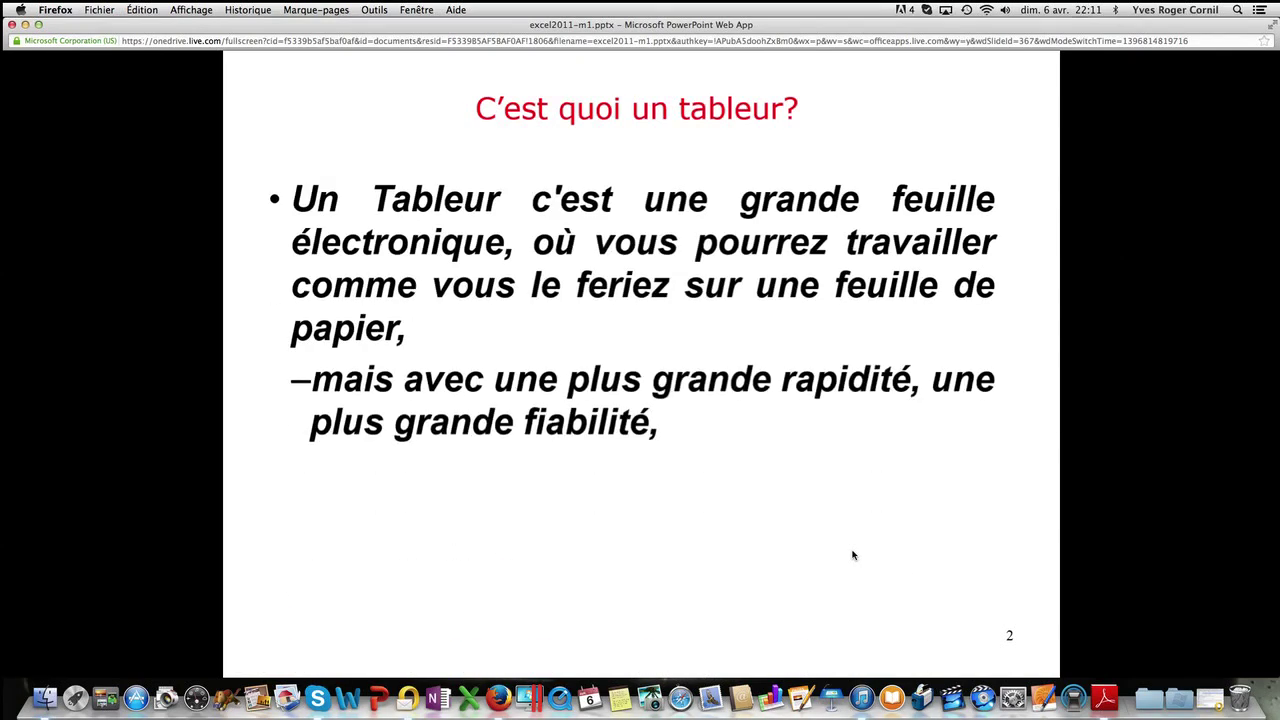
{"action": "left_click", "coordinate": [852, 555]}
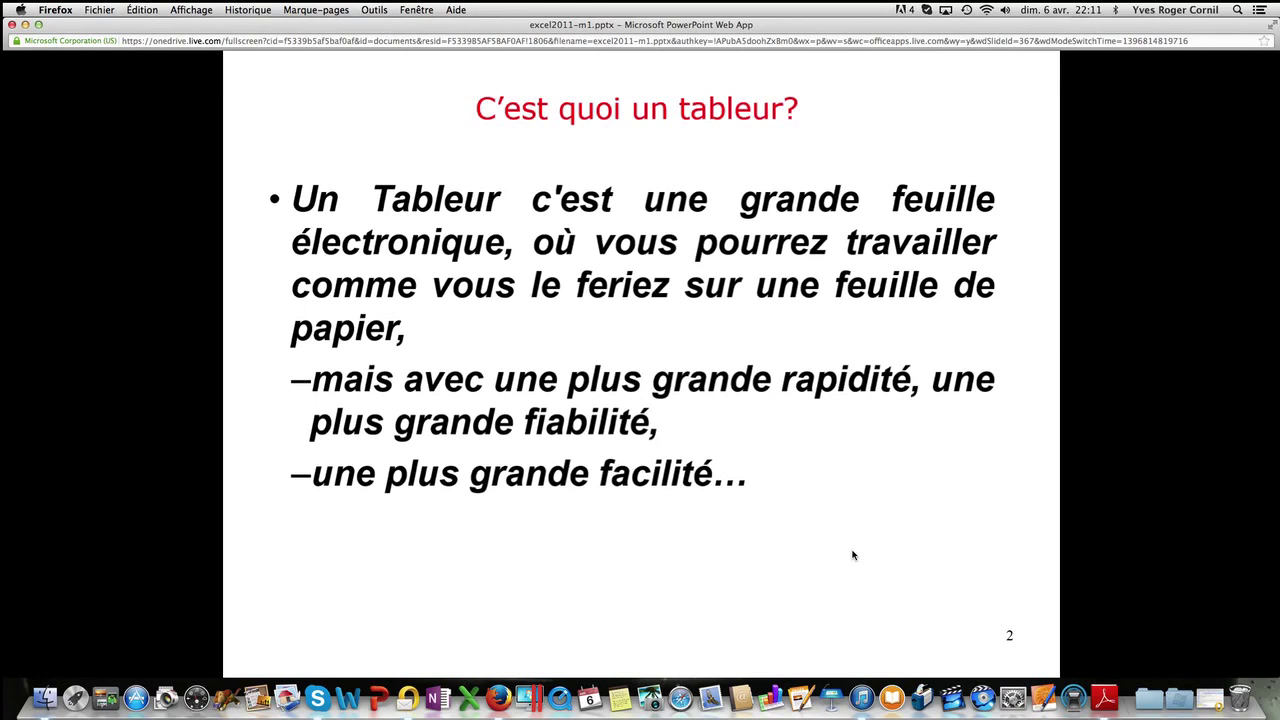
{"action": "left_click", "coordinate": [852, 555]}
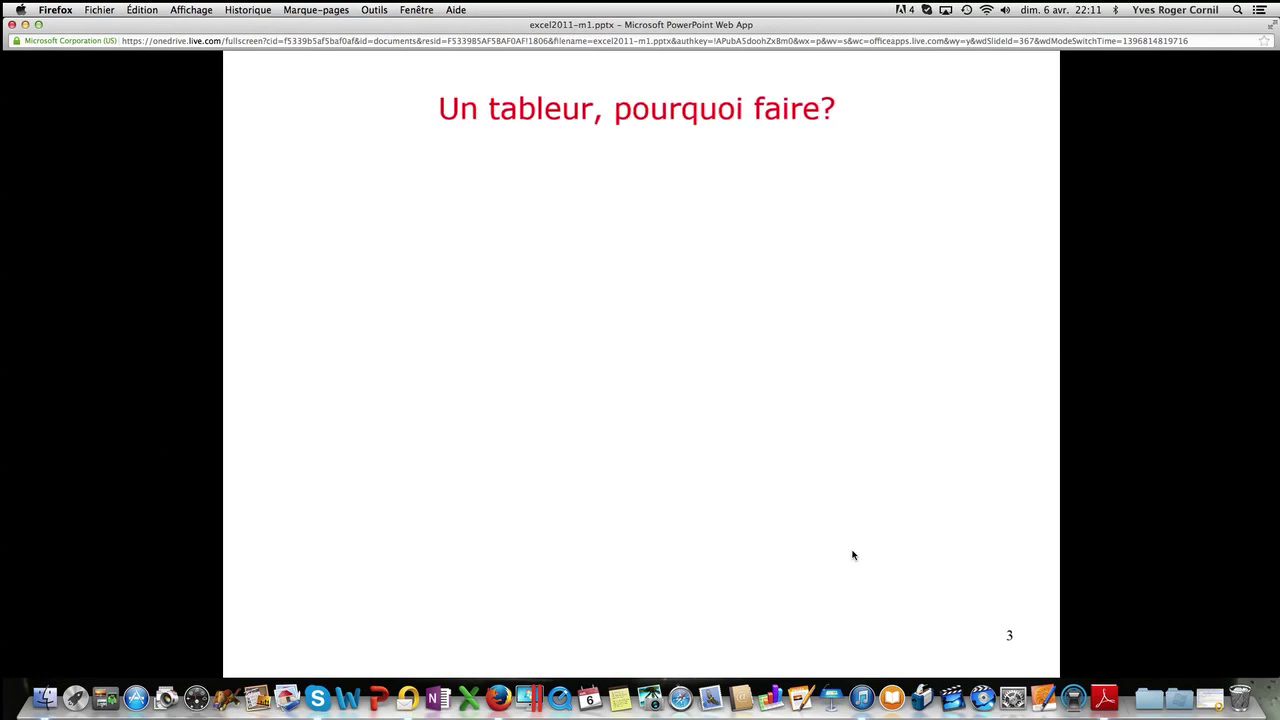
{"action": "left_click", "coordinate": [852, 555]}
{"action": "left_click", "coordinate": [852, 555]}
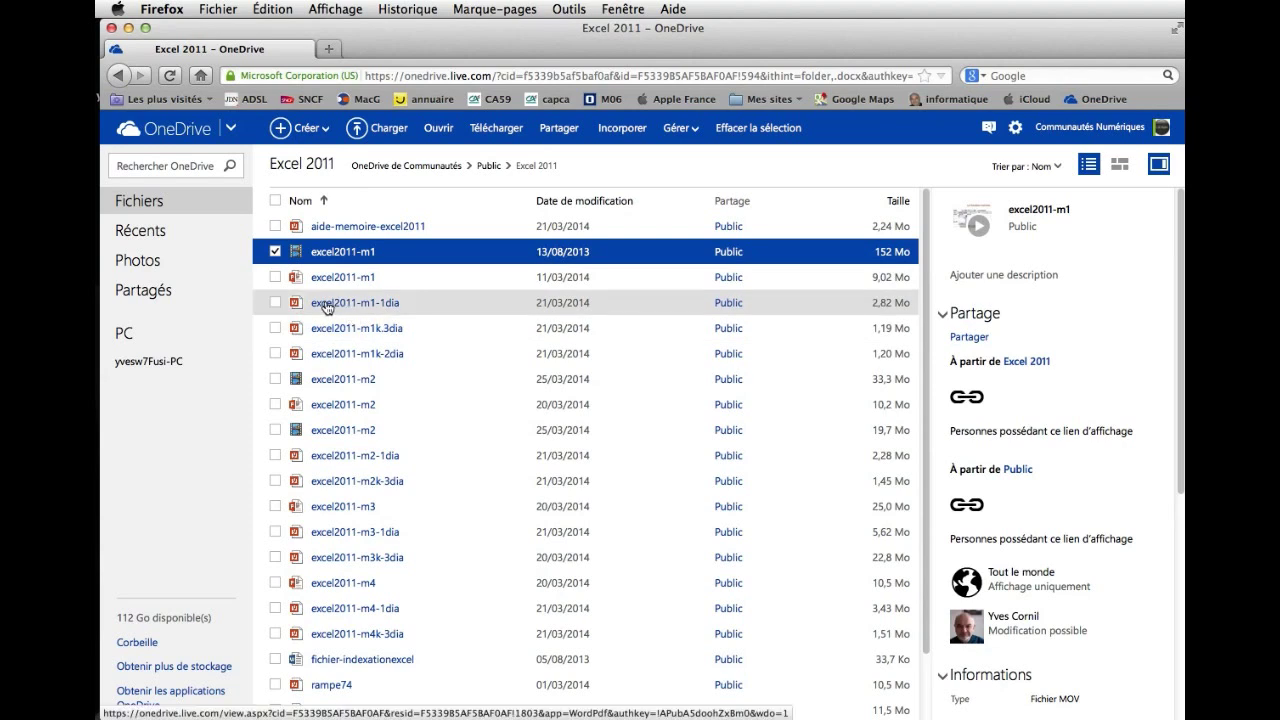
Open the excel2011-m1-1dia PDF in Word Online and scroll through its pages.
{"action": "left_click", "coordinate": [325, 303]}
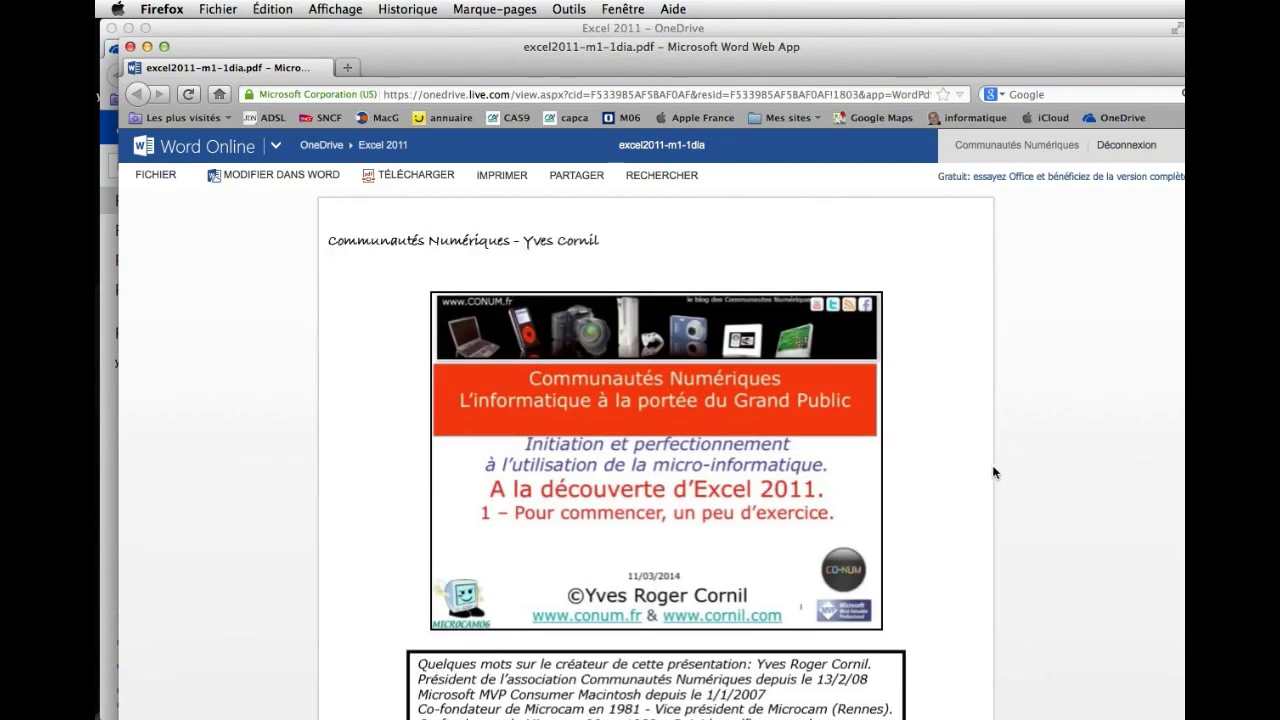
{"action": "scroll", "coordinate": [993, 472], "scroll_direction": "down", "scroll_amount": 10}
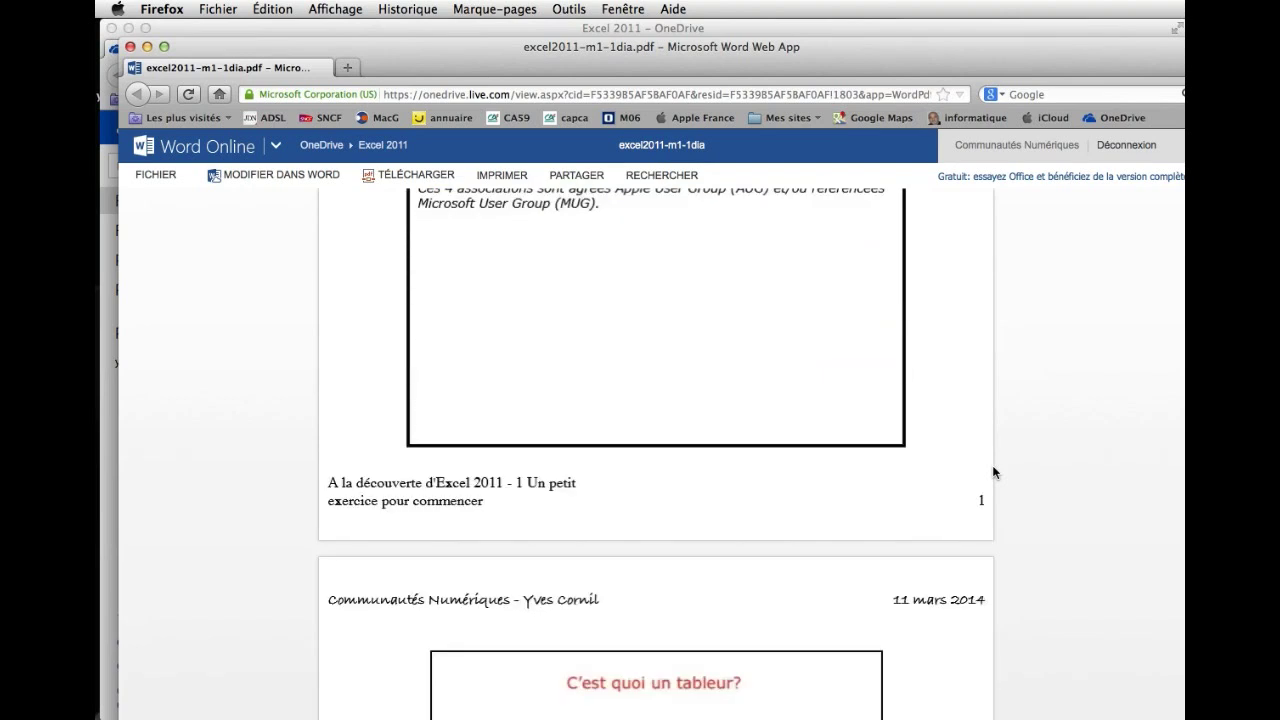
{"action": "scroll", "coordinate": [993, 472], "scroll_direction": "down", "scroll_amount": 2}
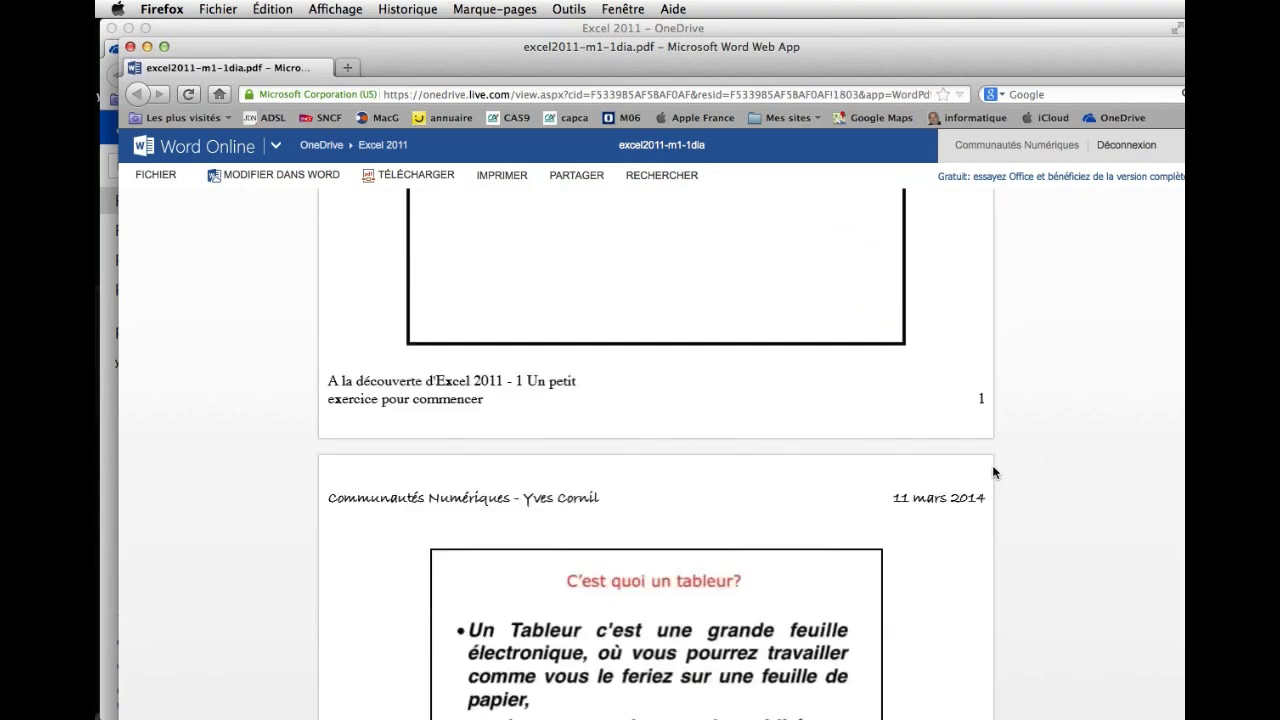
{"action": "scroll", "coordinate": [993, 472], "scroll_direction": "down", "scroll_amount": 15}
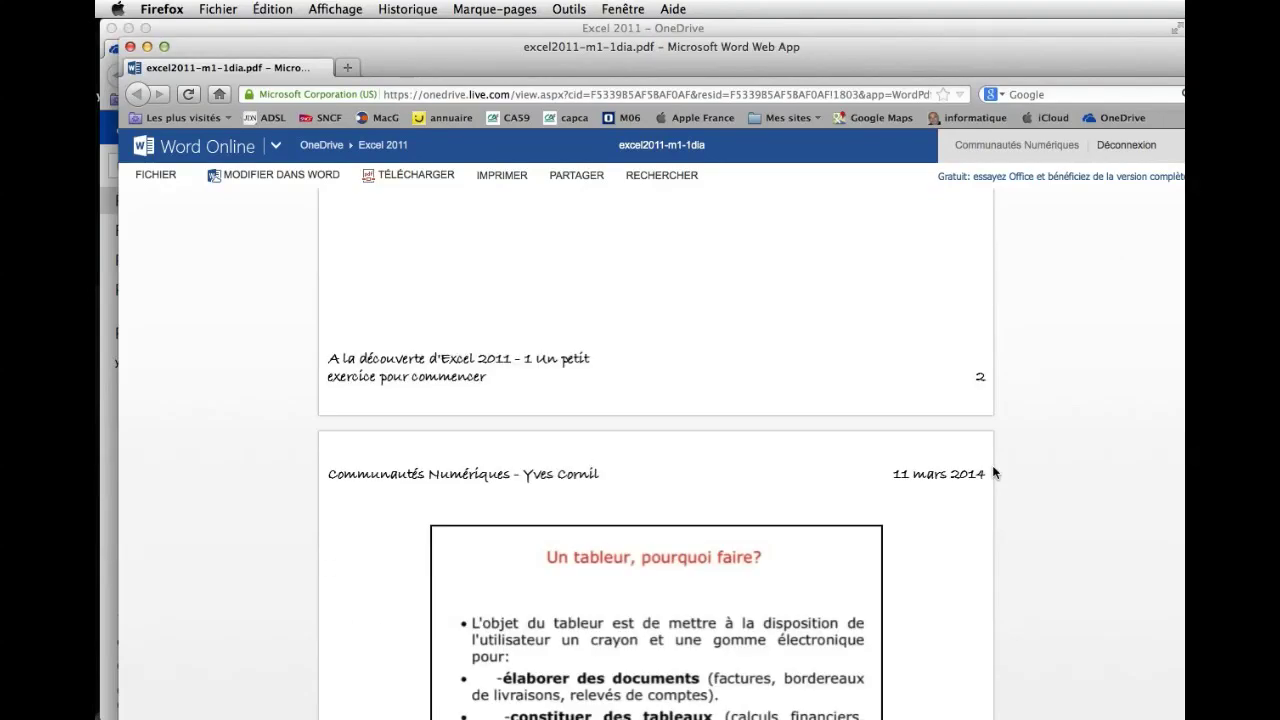
{"action": "scroll", "coordinate": [993, 472], "scroll_direction": "down", "scroll_amount": 10}
{"action": "scroll", "coordinate": [993, 472], "scroll_direction": "down", "scroll_amount": 10}
{"action": "scroll", "coordinate": [993, 472], "scroll_direction": "down", "scroll_amount": 3}
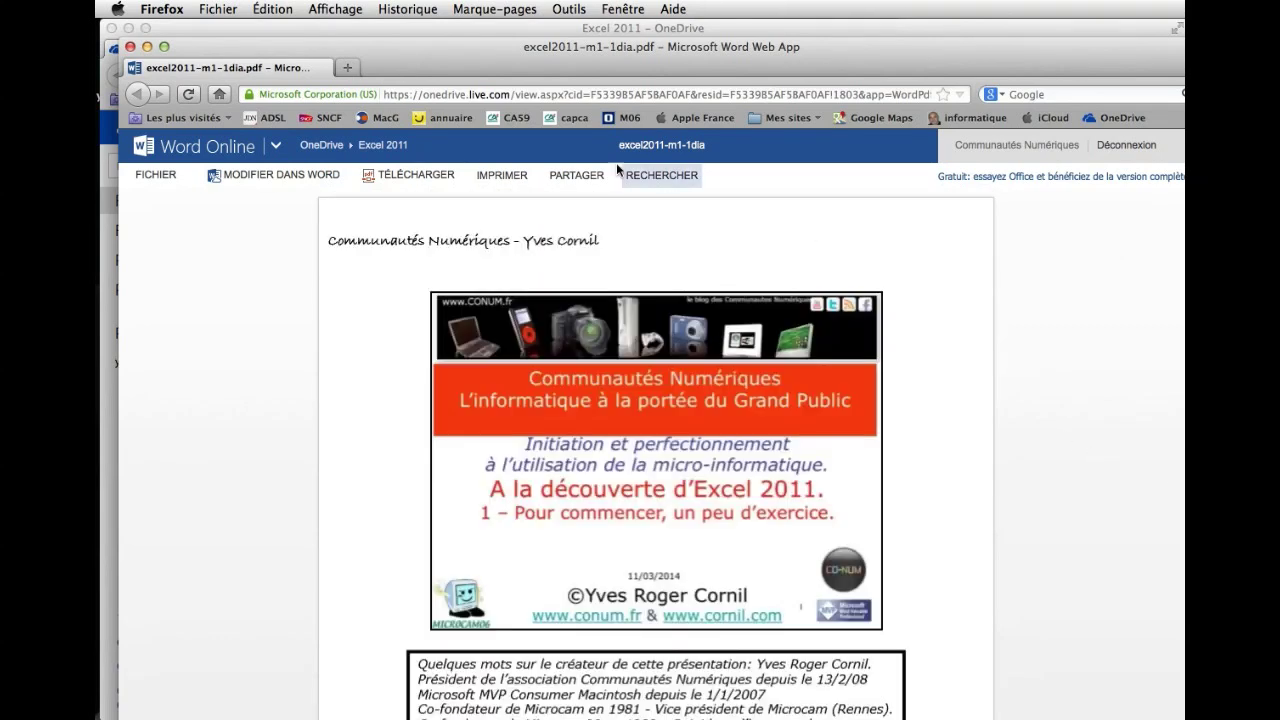
Download excel2011-m1-1dia.pdf to Téléchargements and open it from there in Adobe Reader.
{"action": "left_click", "coordinate": [417, 175]}
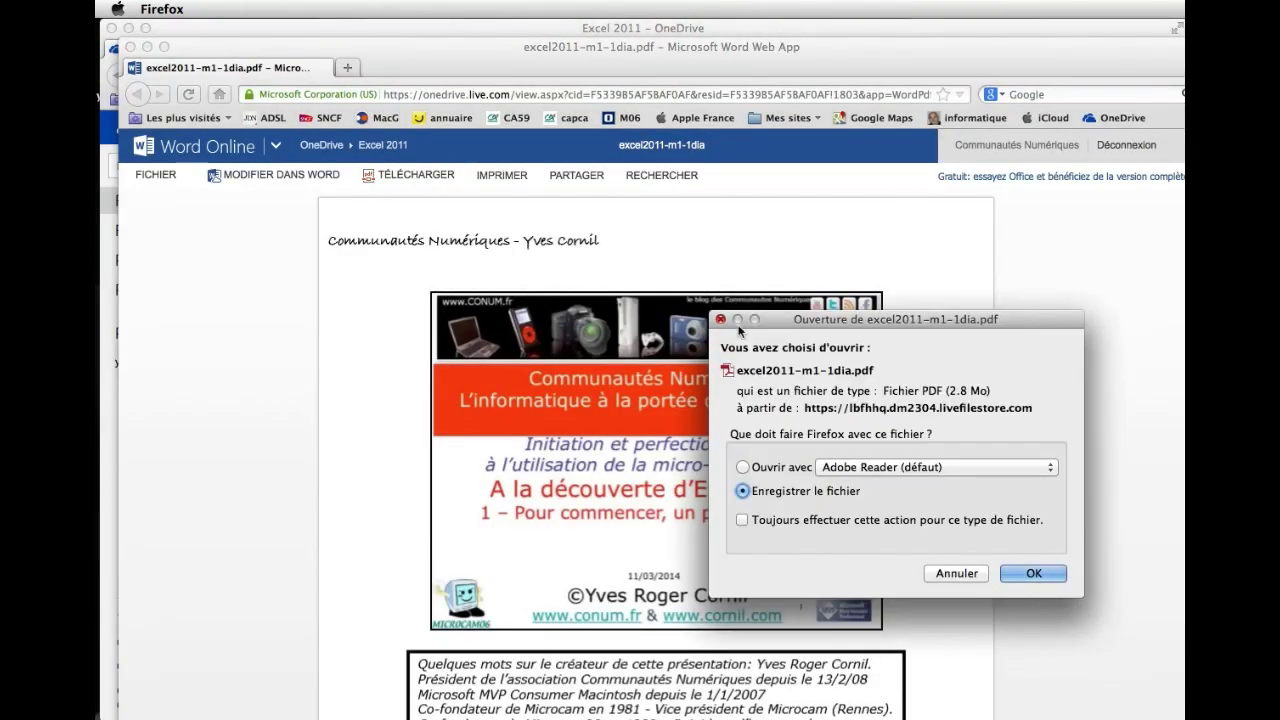
{"action": "left_click", "coordinate": [1034, 573]}
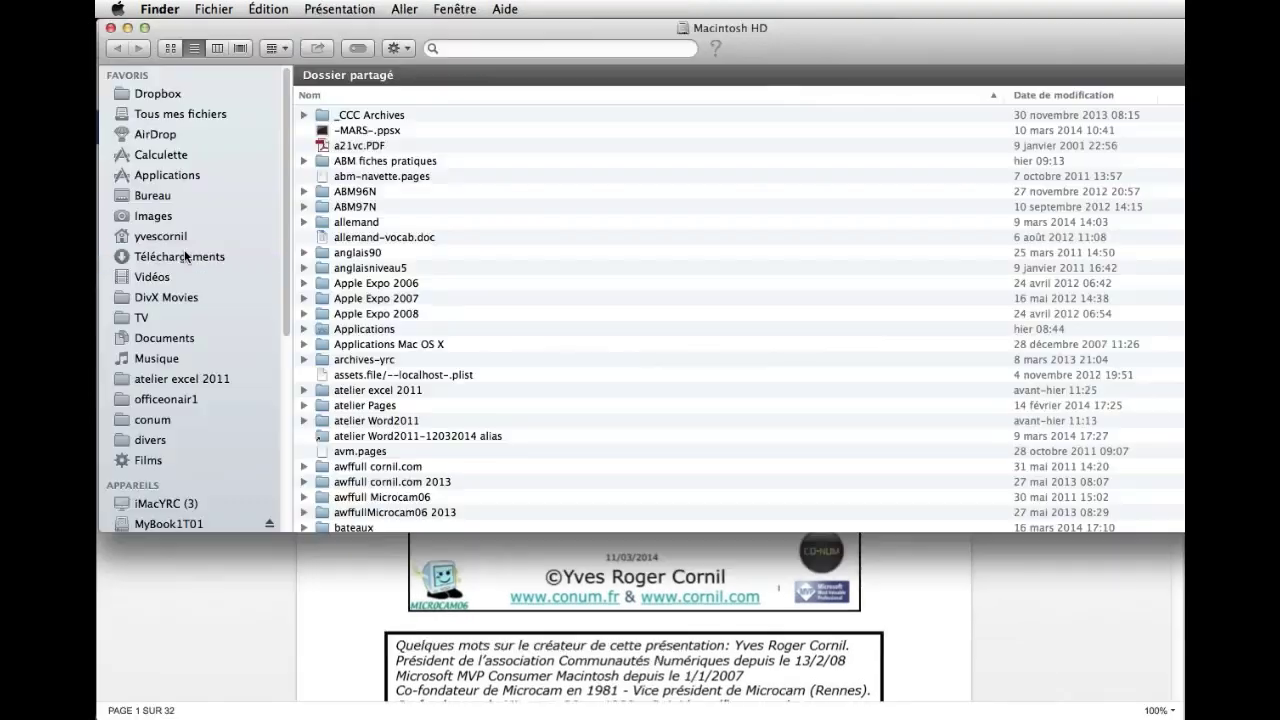
{"action": "left_click", "coordinate": [185, 256]}
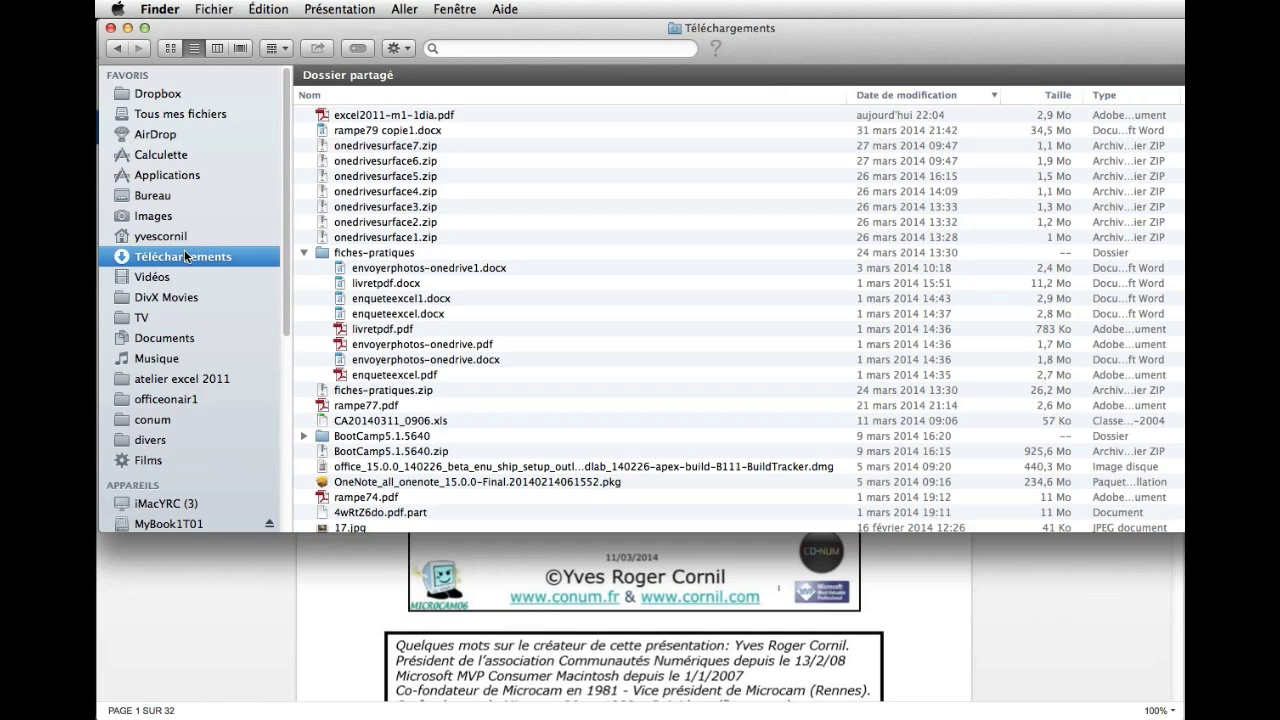
{"action": "left_click", "coordinate": [430, 121]}
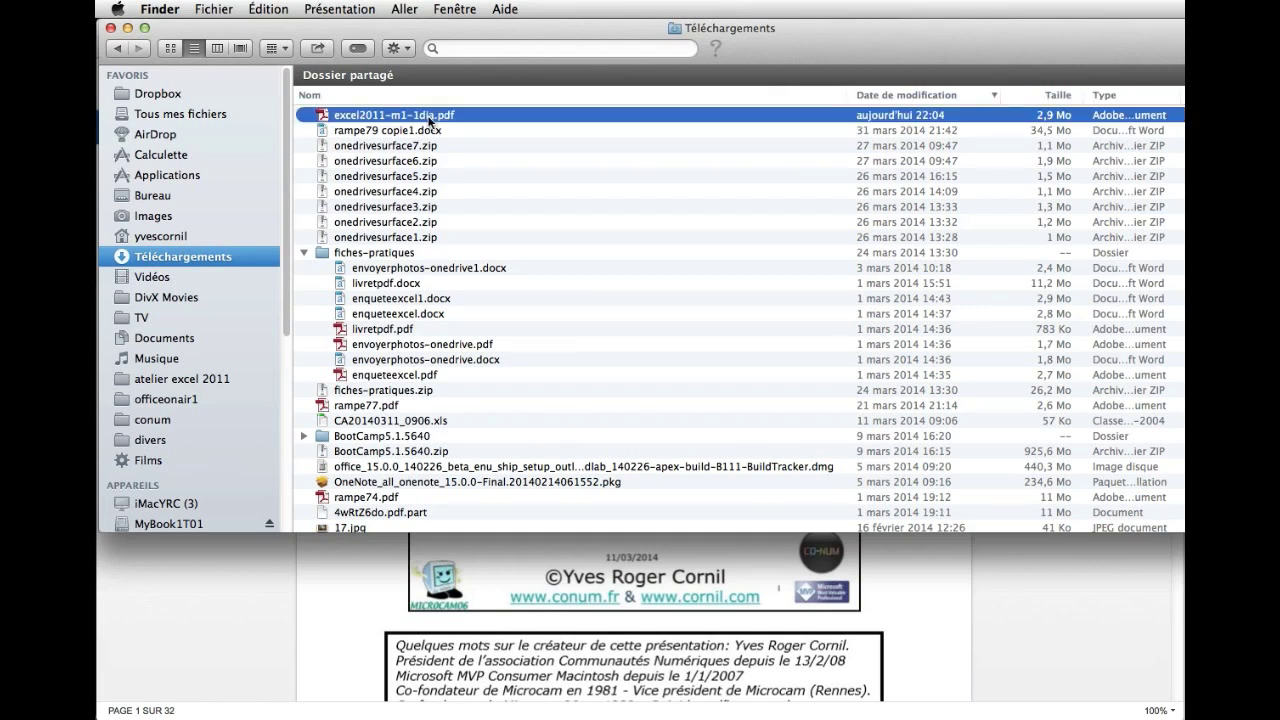
{"action": "double_click", "coordinate": [430, 121]}
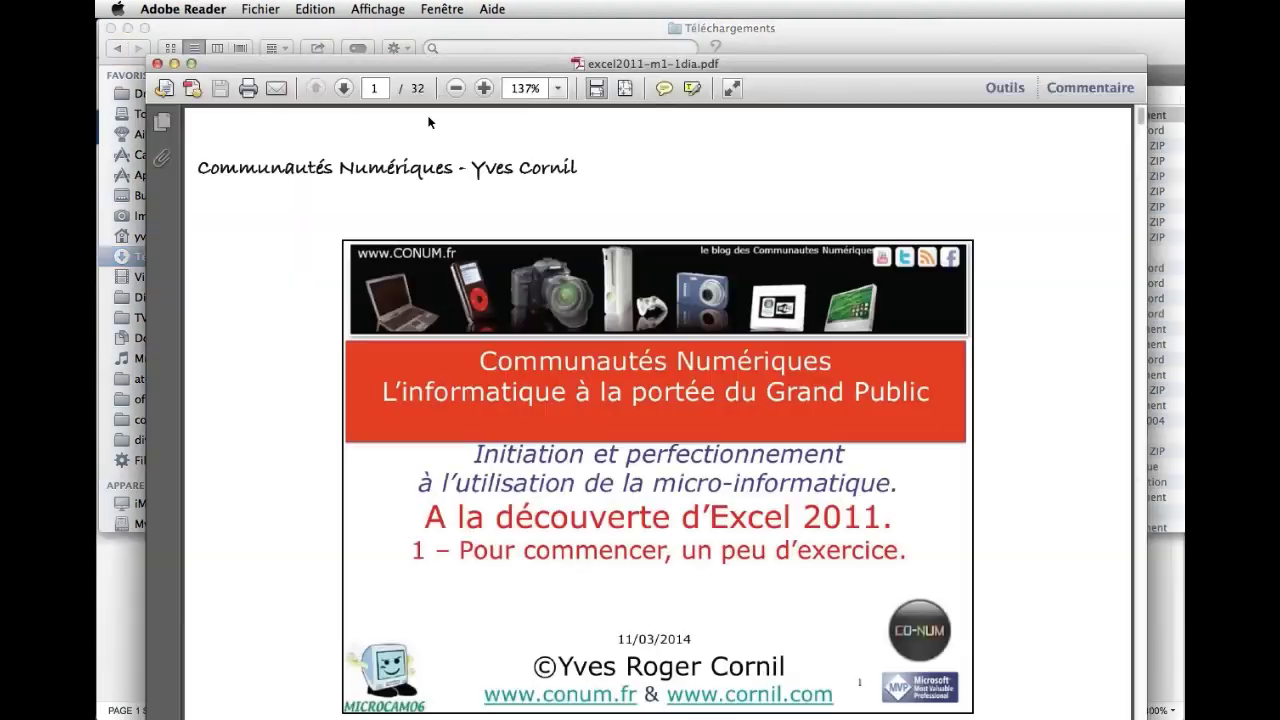
Scroll through page 1 of the PDF to read the title slide and author description.
{"action": "scroll", "coordinate": [1016, 372], "scroll_direction": "down", "scroll_amount": 7}
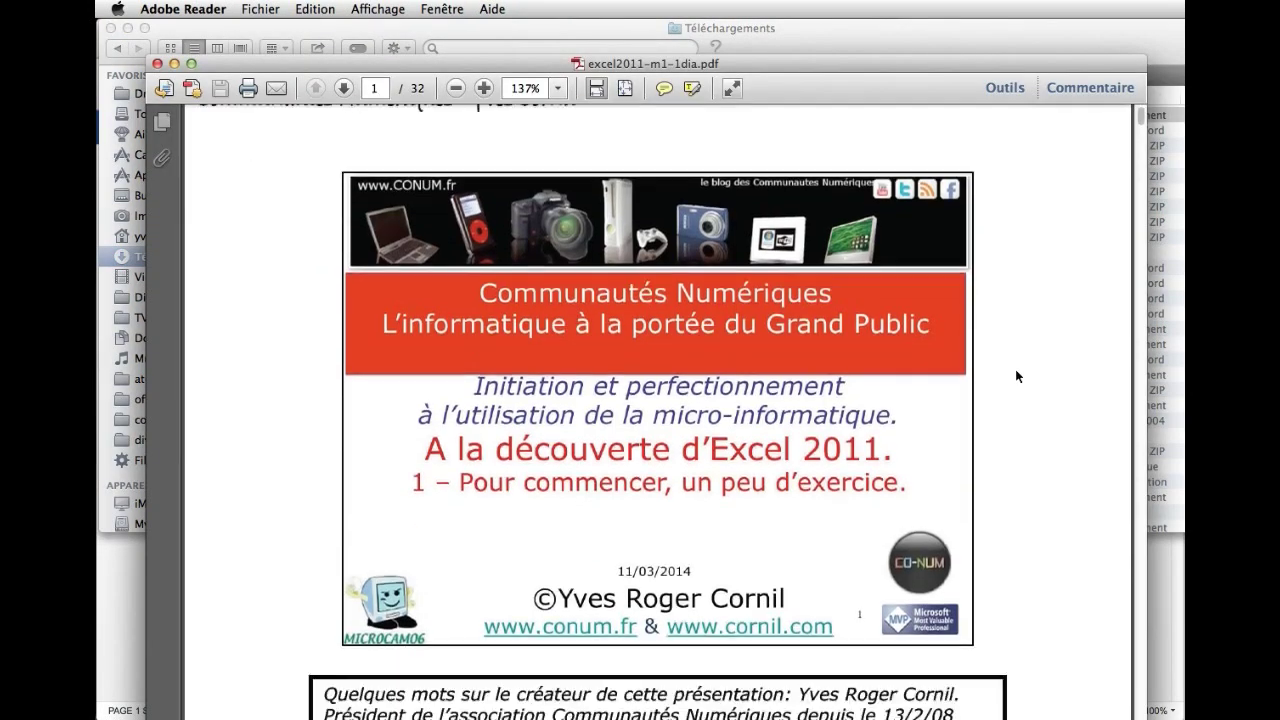
{"action": "scroll", "coordinate": [1015, 375], "scroll_direction": "down", "scroll_amount": 15}
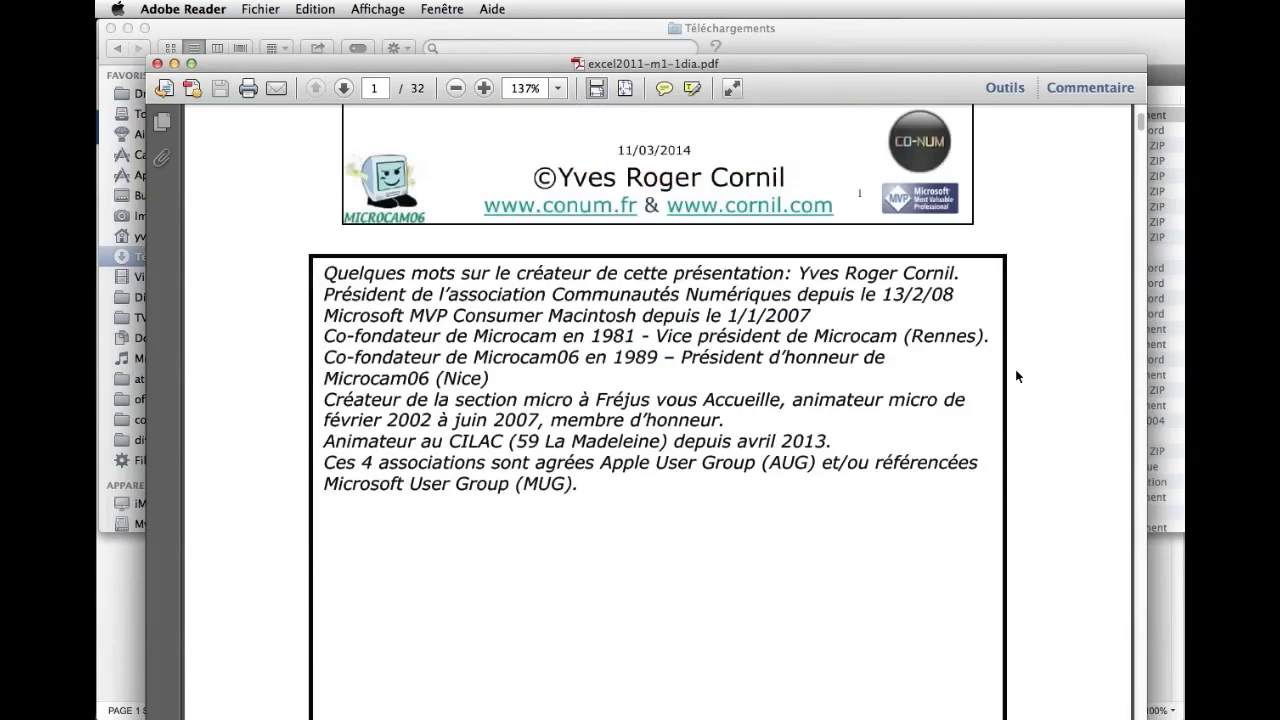
{"action": "scroll", "coordinate": [1015, 371], "scroll_direction": "down", "scroll_amount": 3}
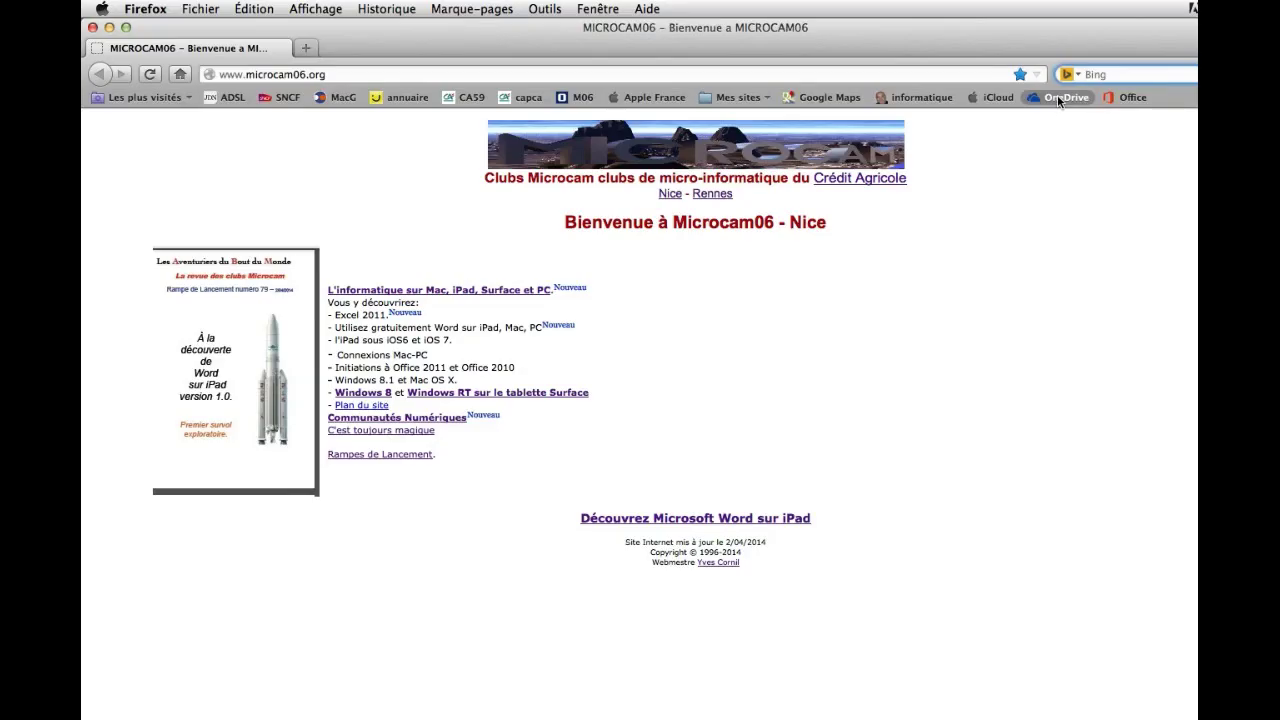
Sign in to the OneDrive website with the account e-mail and password.
{"action": "left_click", "coordinate": [1060, 97]}
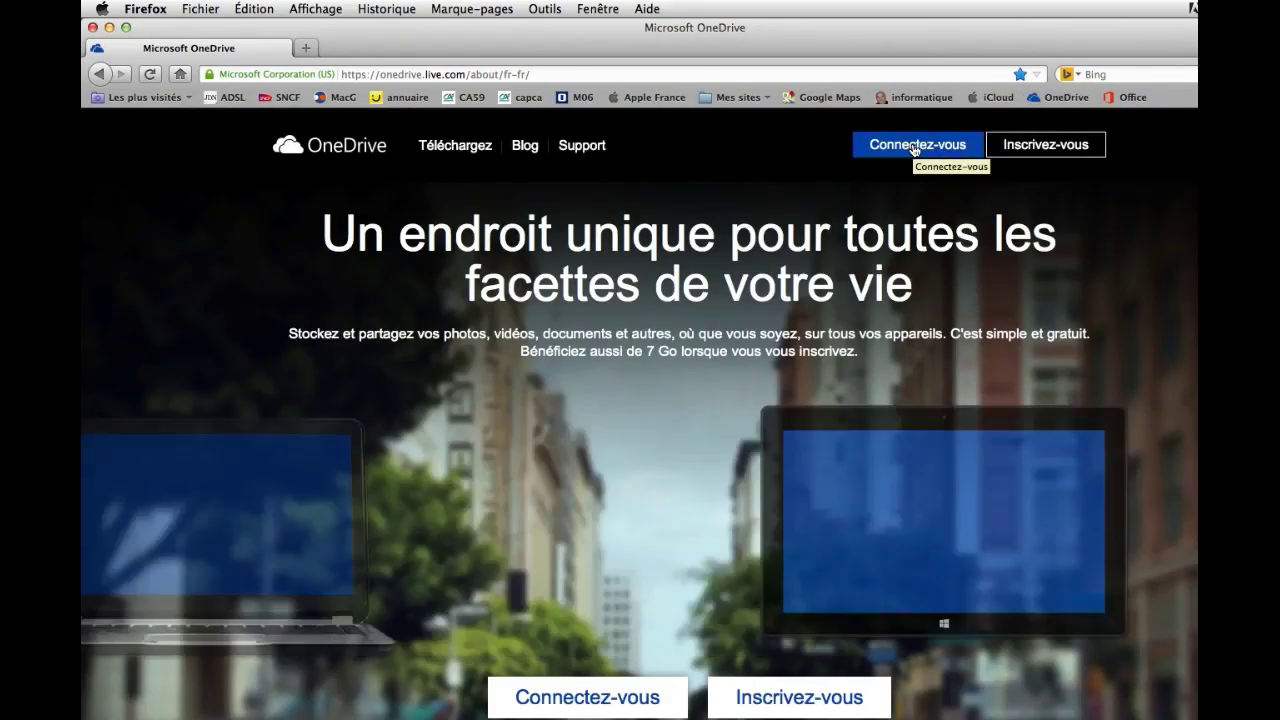
{"action": "left_click", "coordinate": [912, 148]}
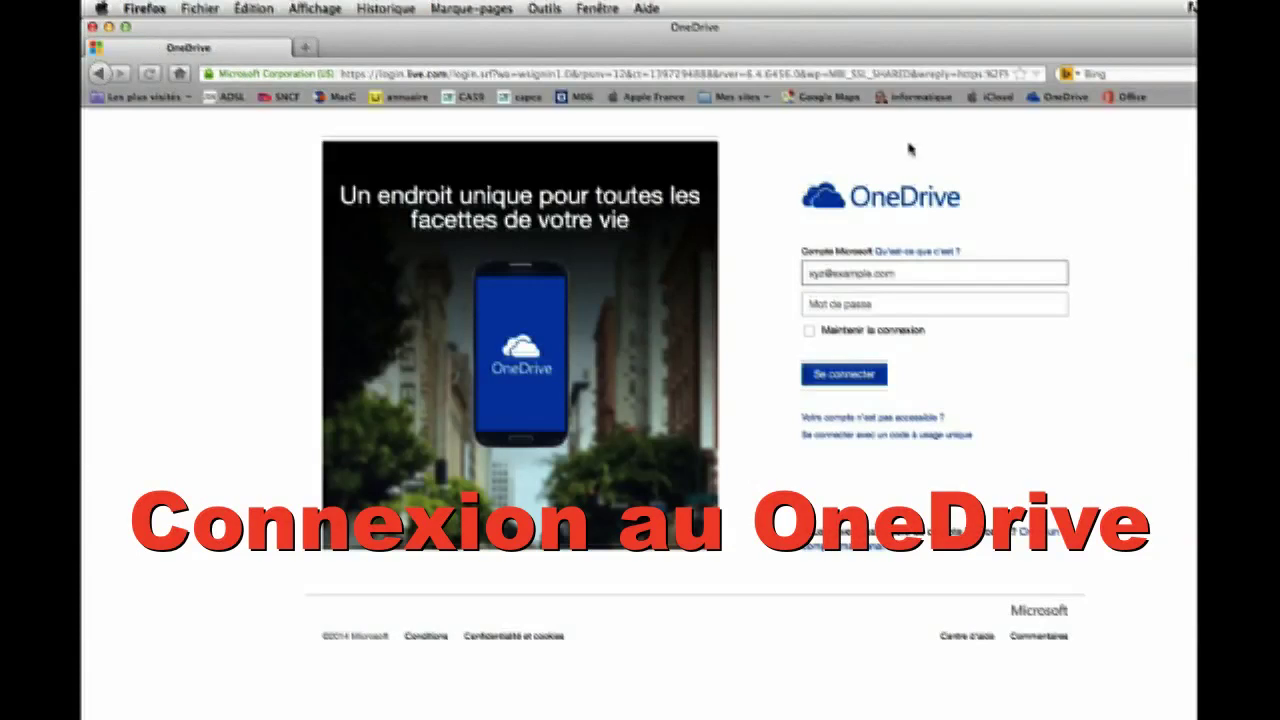
{"action": "left_click", "coordinate": [830, 272]}
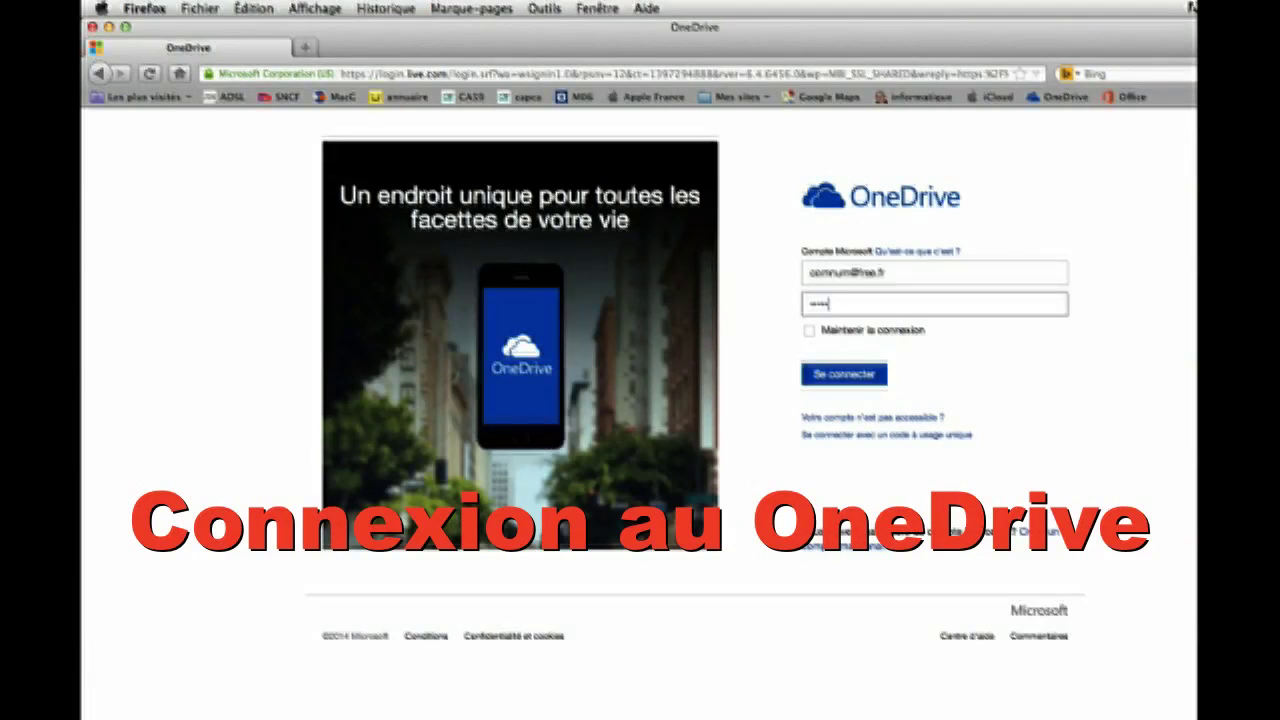
{"action": "type", "text": "••"}
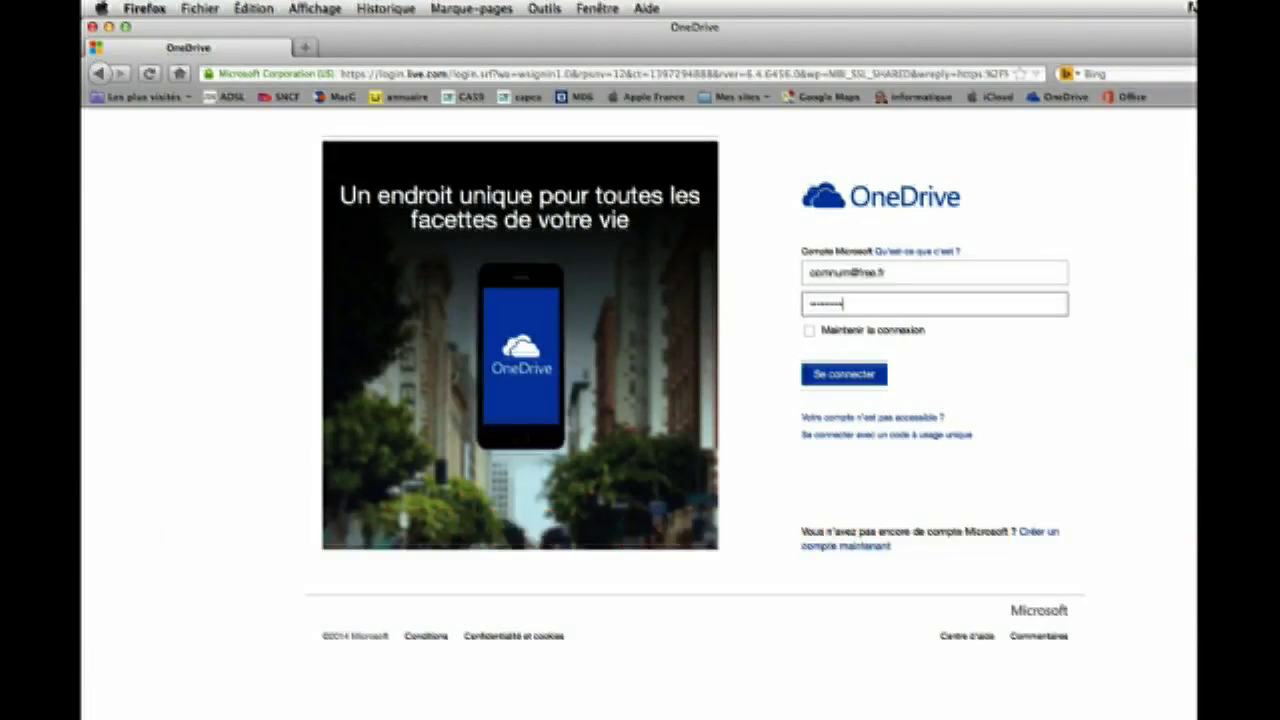
{"action": "left_click", "coordinate": [831, 378]}
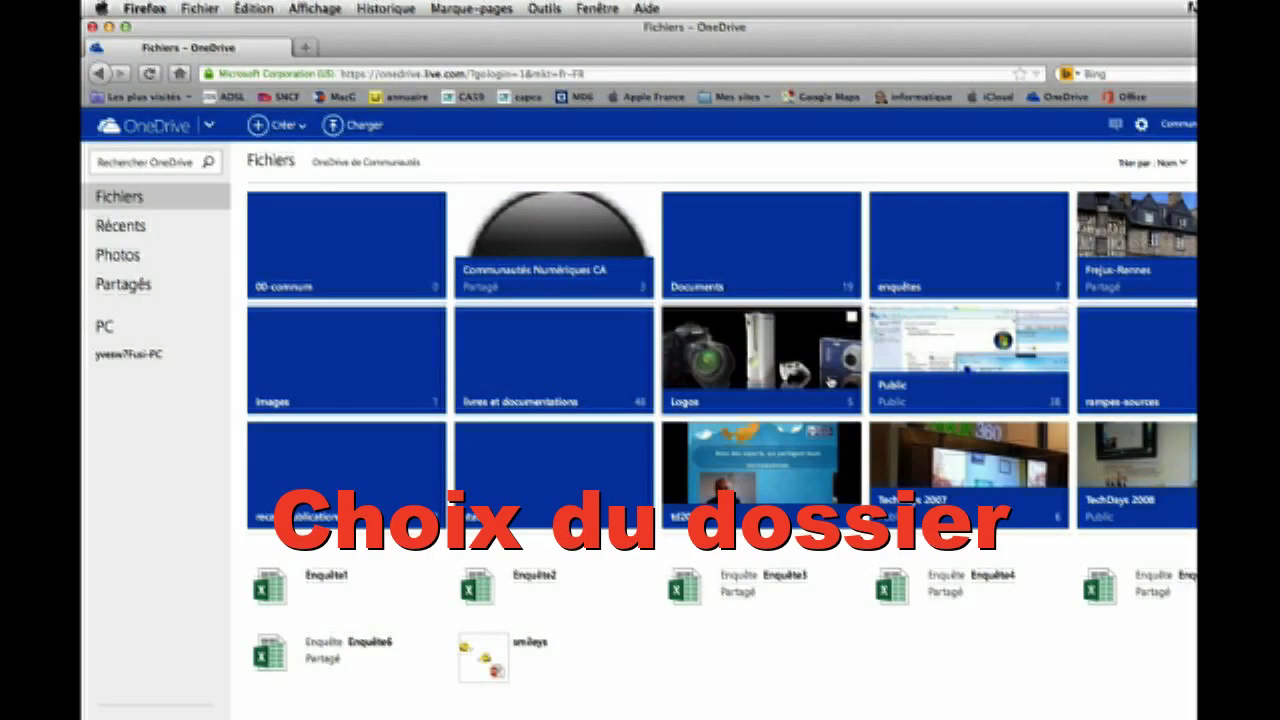
Upload td2014-conum.mov from the local td2014 folder into OneDrive's td2014 folder.
{"action": "left_click", "coordinate": [745, 480]}
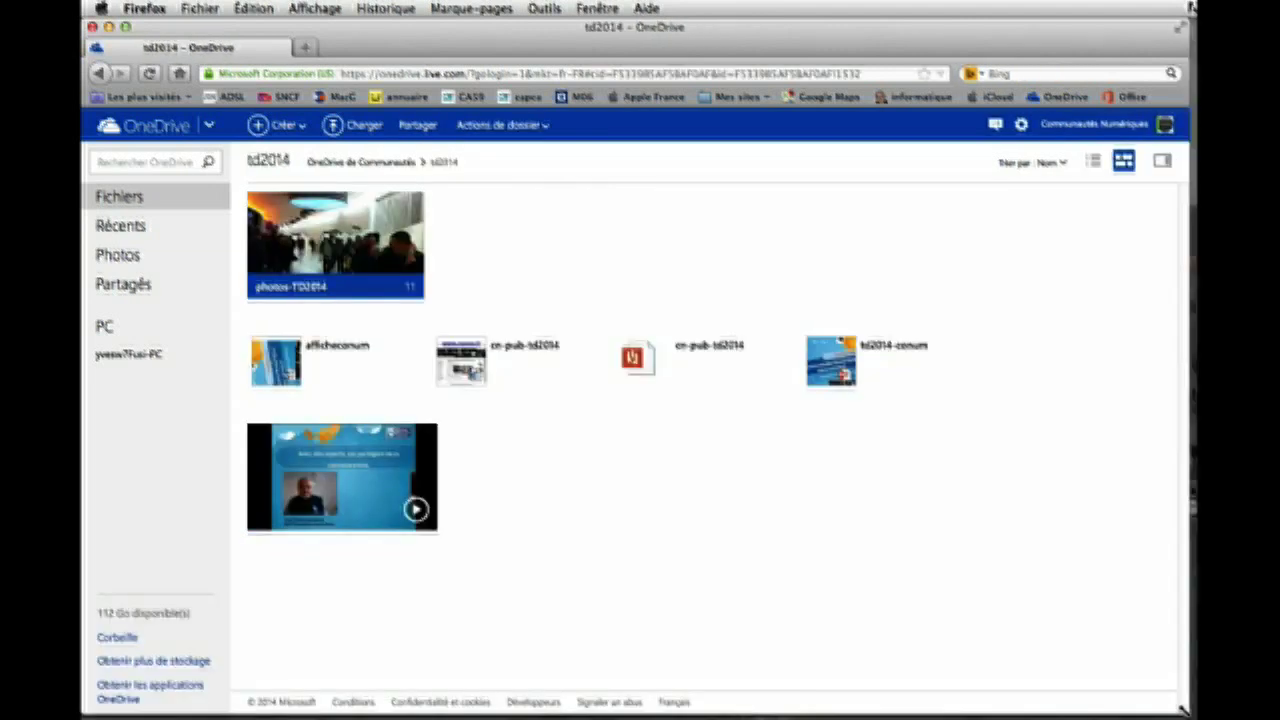
{"action": "left_click_drag", "start_coordinate": [1185, 711], "coordinate": [1191, 712]}
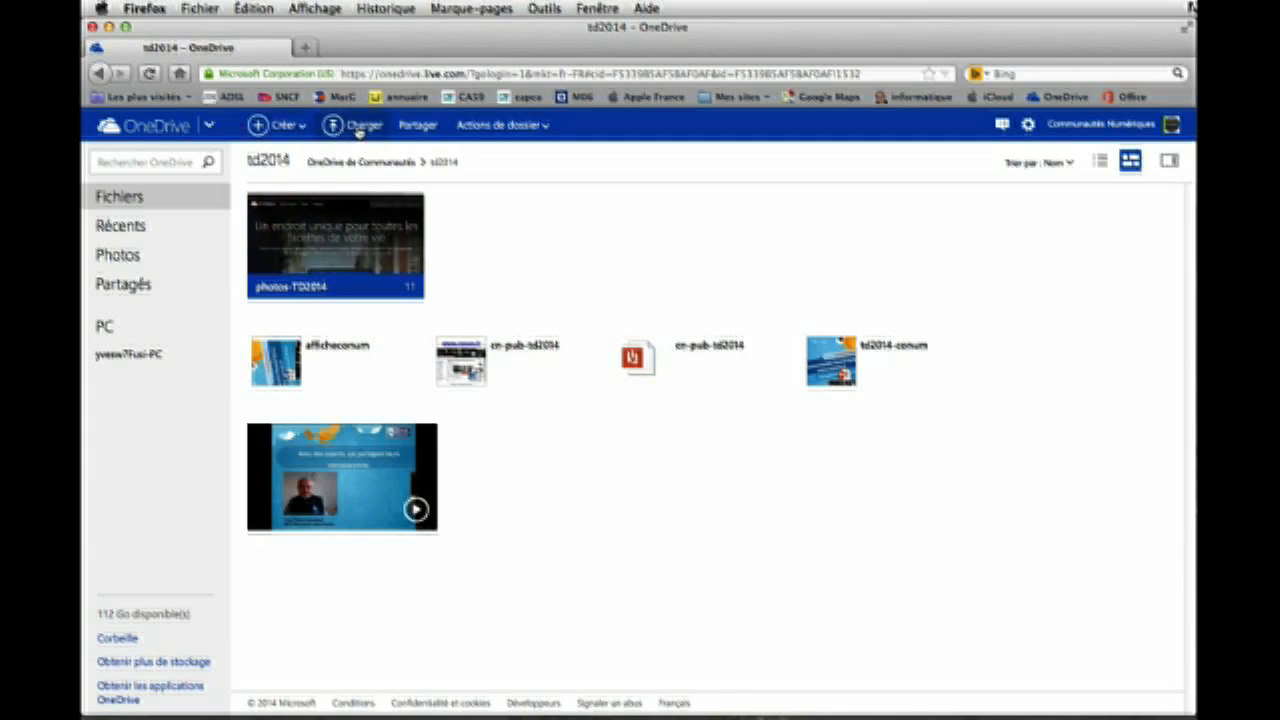
{"action": "left_click", "coordinate": [358, 128]}
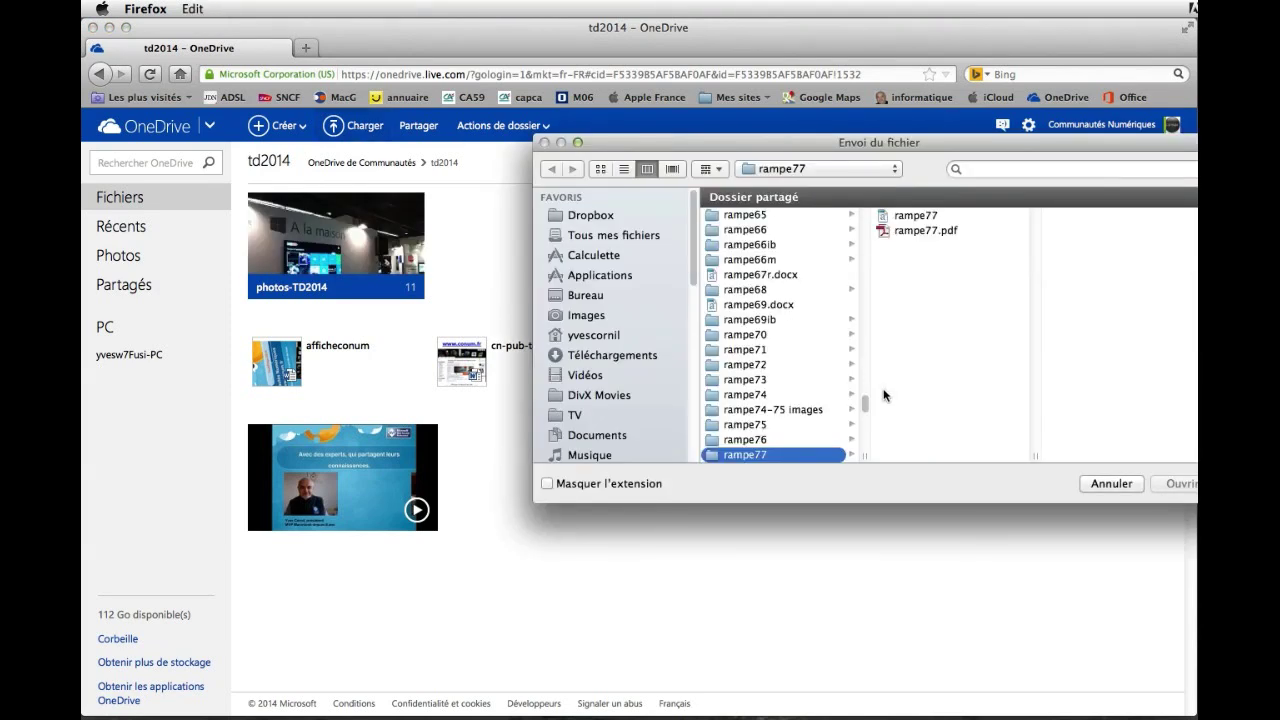
{"action": "left_click_drag", "start_coordinate": [860, 402], "coordinate": [858, 424]}
{"action": "left_click", "coordinate": [737, 366]}
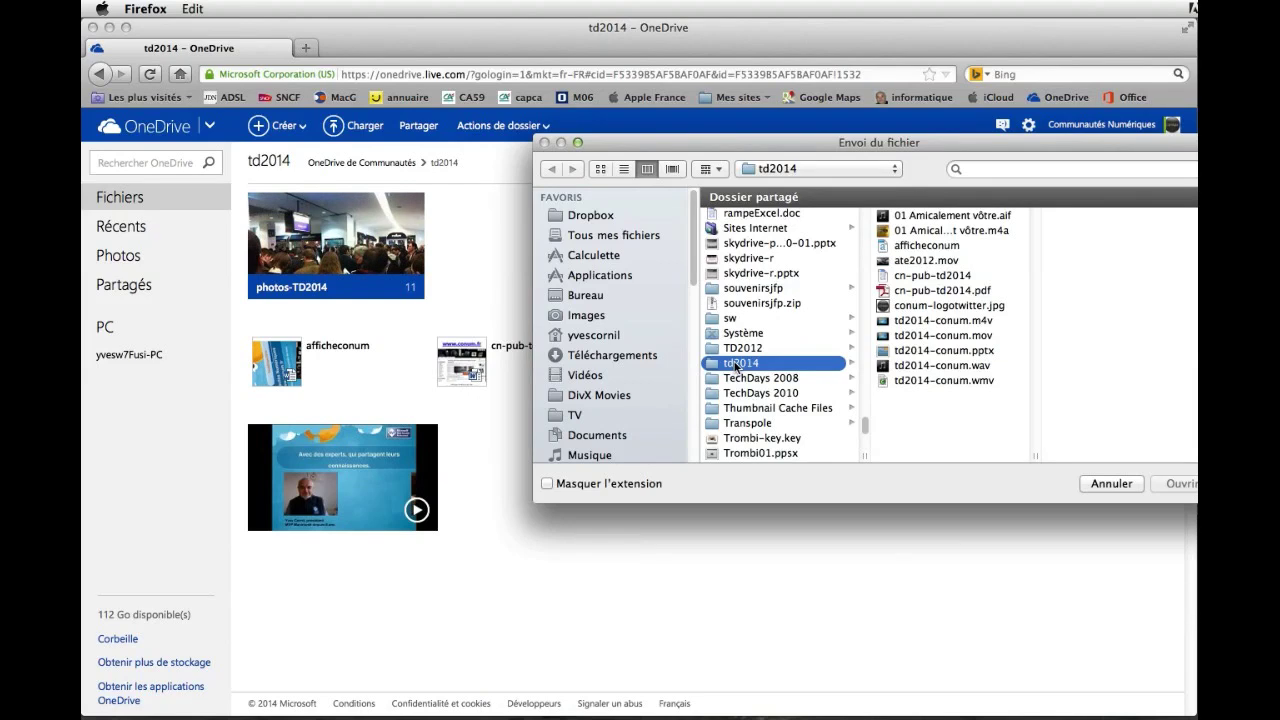
{"action": "left_click", "coordinate": [946, 340]}
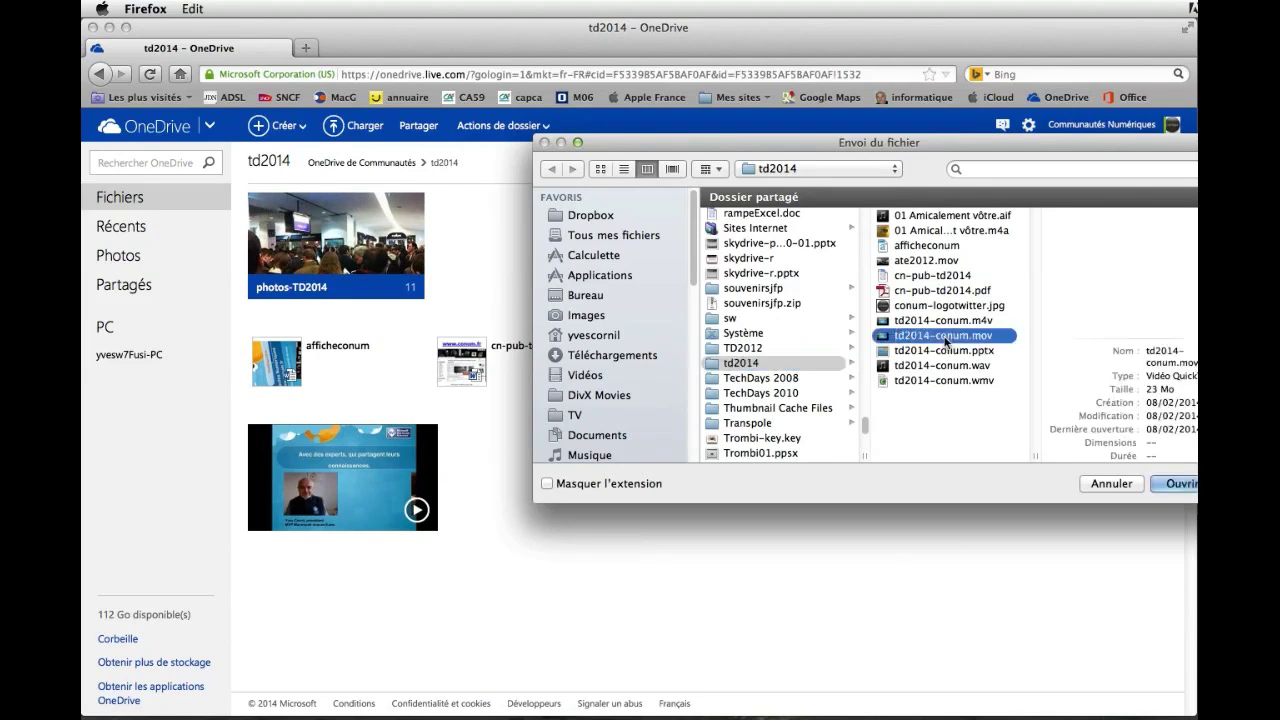
{"action": "left_click_drag", "start_coordinate": [1083, 148], "coordinate": [1044, 149]}
{"action": "left_click", "coordinate": [1143, 484]}
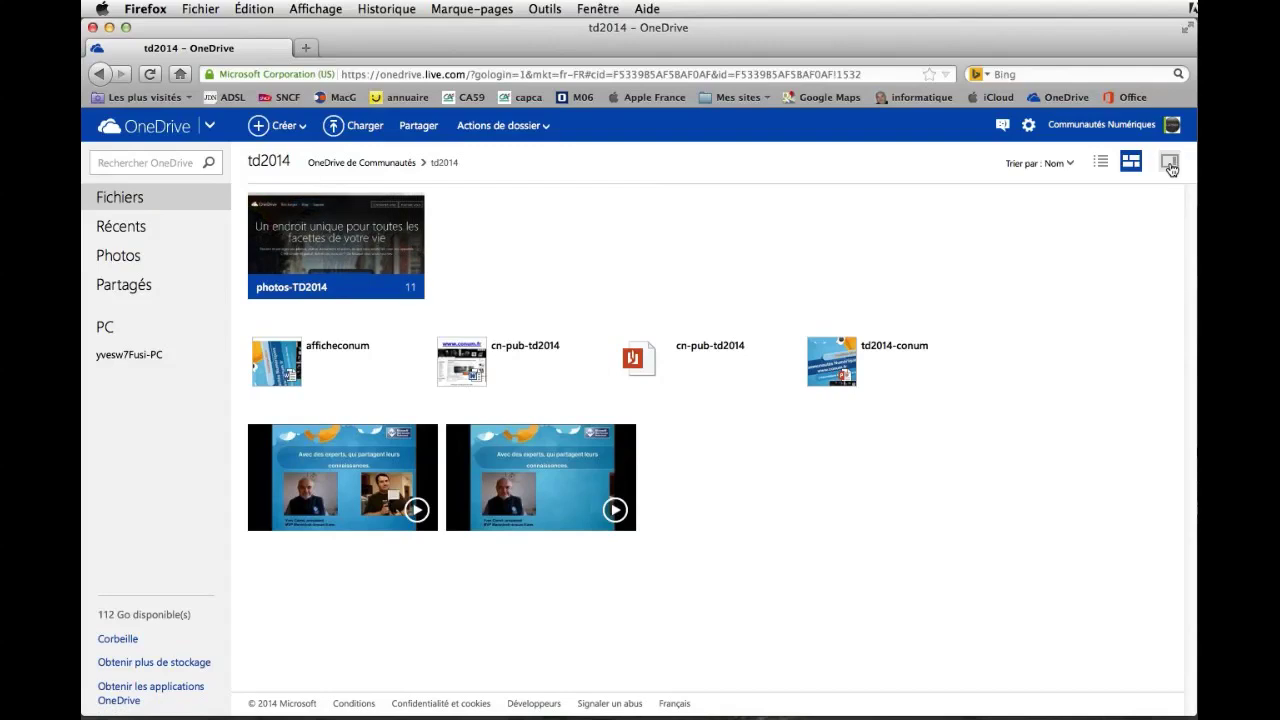
Show the td2014 details panel, play the uploaded video, then open the account options.
{"action": "left_click", "coordinate": [1169, 162]}
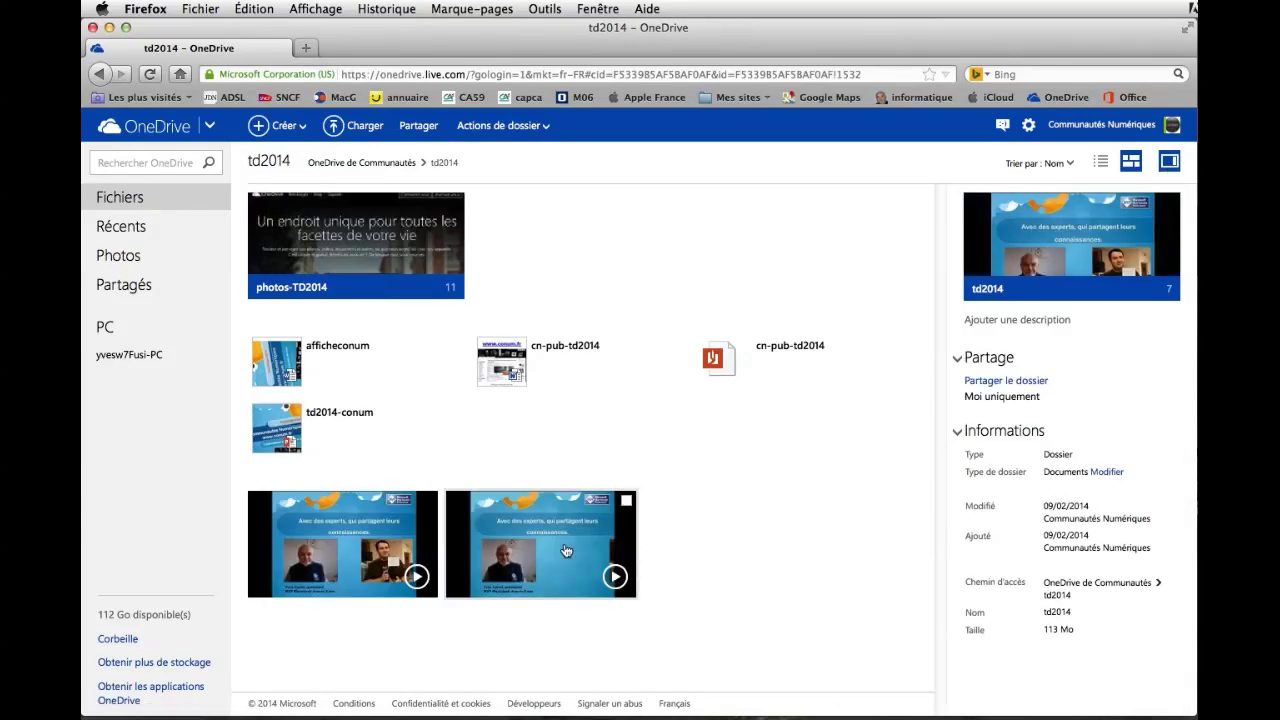
{"action": "left_click", "coordinate": [500, 550]}
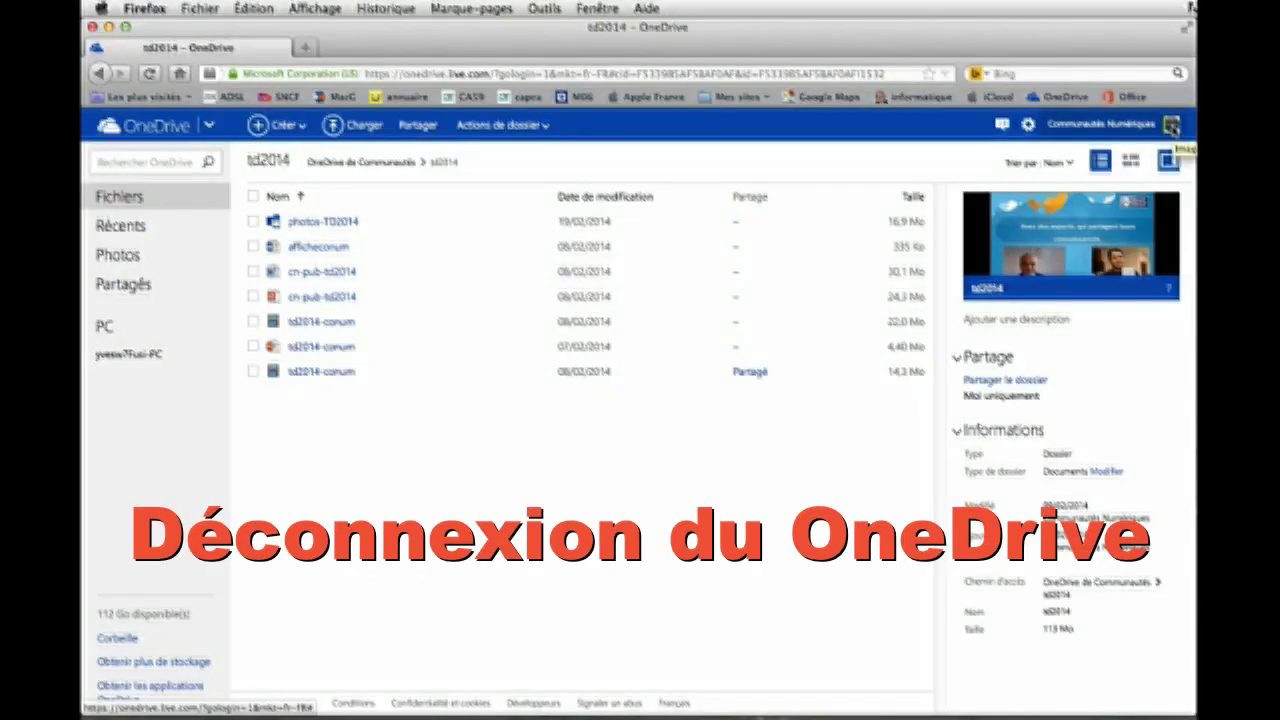
{"action": "left_click", "coordinate": [1172, 124]}
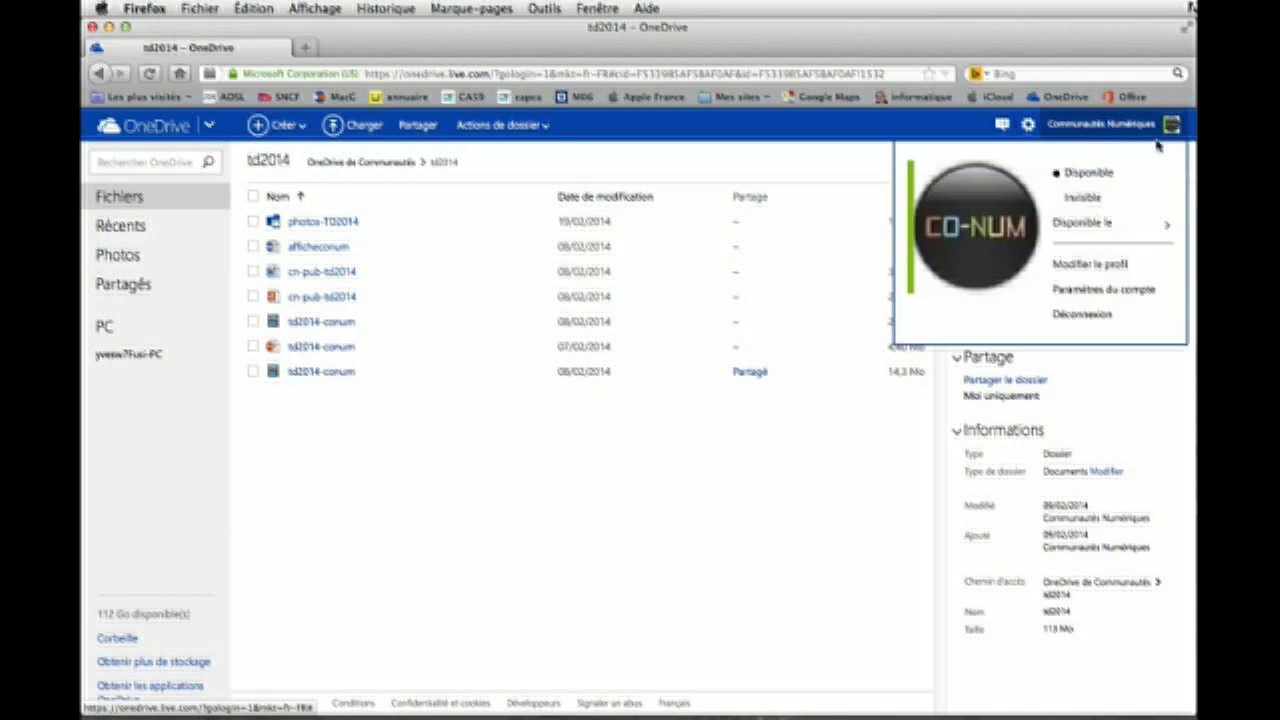
Sign out of OneDrive, sign back in, and reopen the td2014 folder.
{"action": "left_click", "coordinate": [1076, 316]}
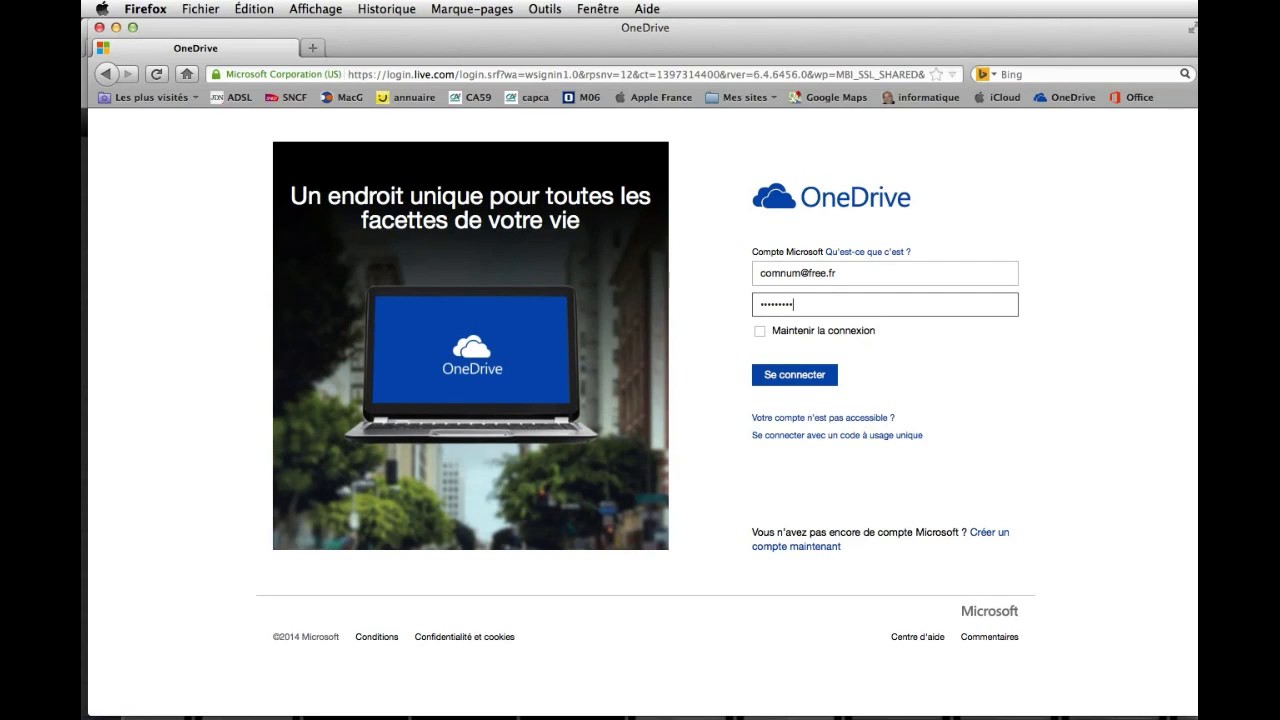
{"action": "left_click", "coordinate": [791, 376]}
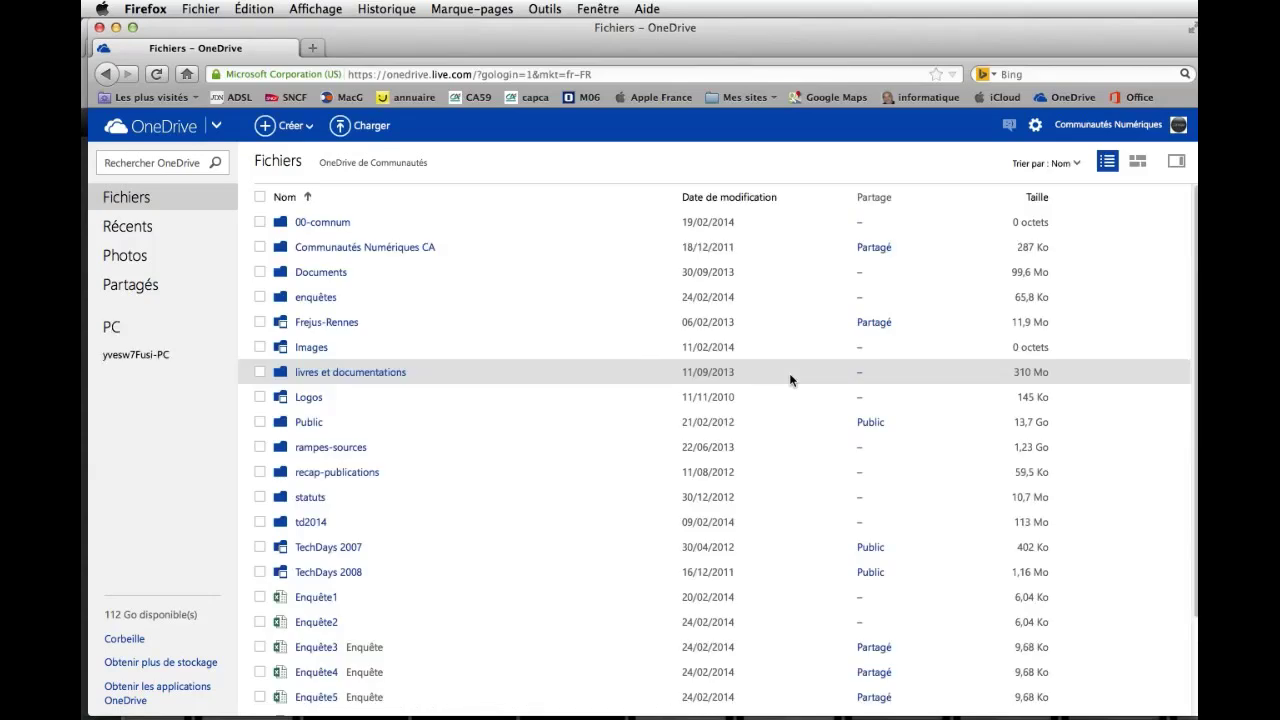
{"action": "left_click", "coordinate": [306, 522]}
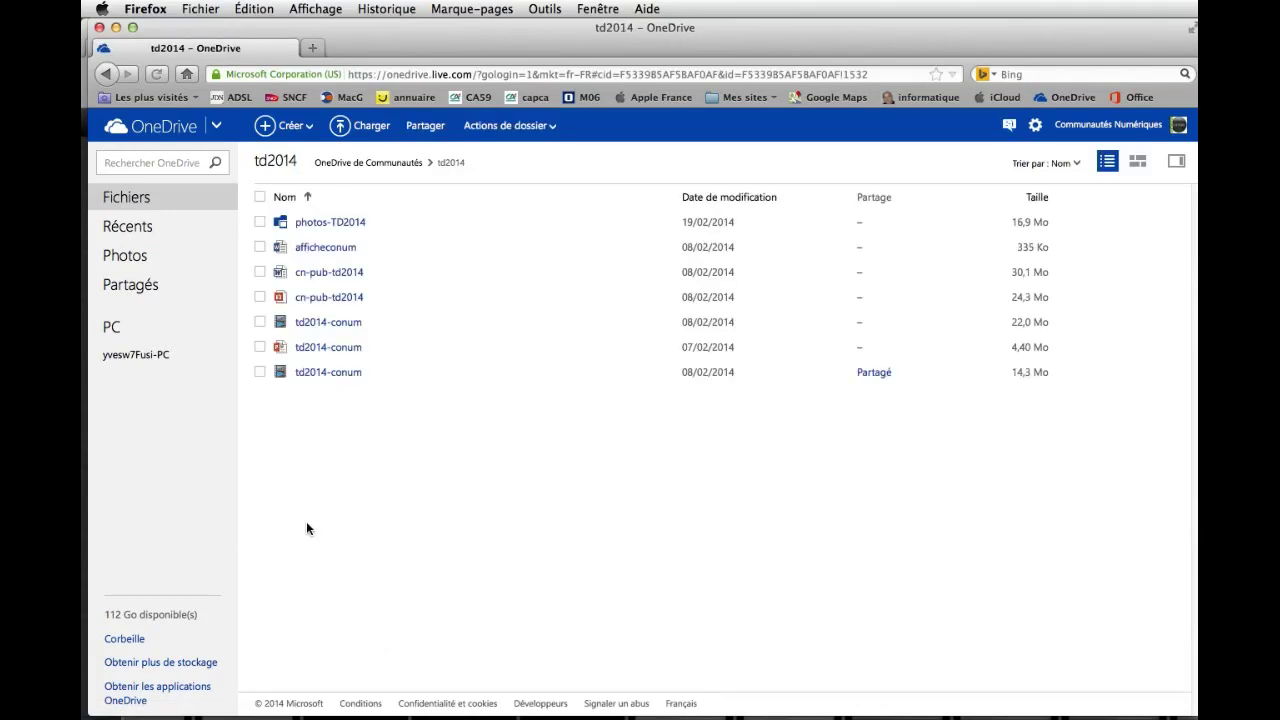
Create a Consulter seulement (view-only) sharing link for the td2014-conum video.
{"action": "right_click", "coordinate": [322, 297]}
{"action": "right_click", "coordinate": [319, 330]}
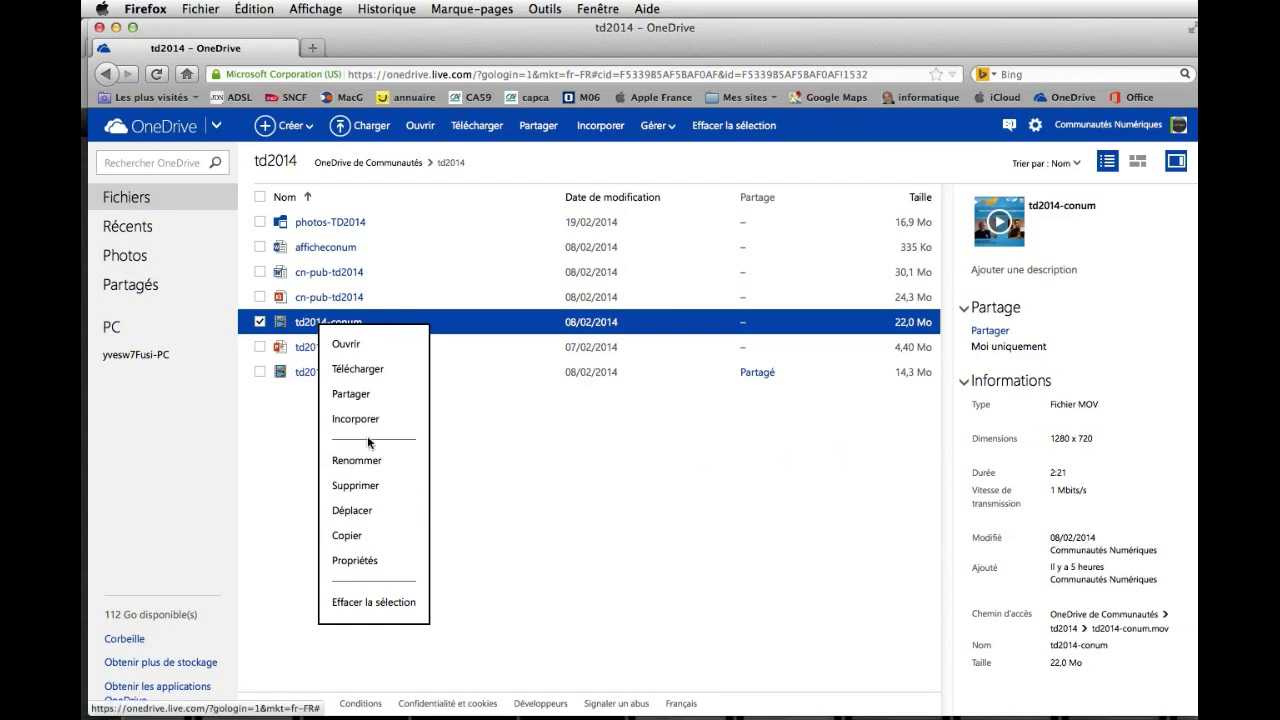
{"action": "left_click", "coordinate": [354, 399]}
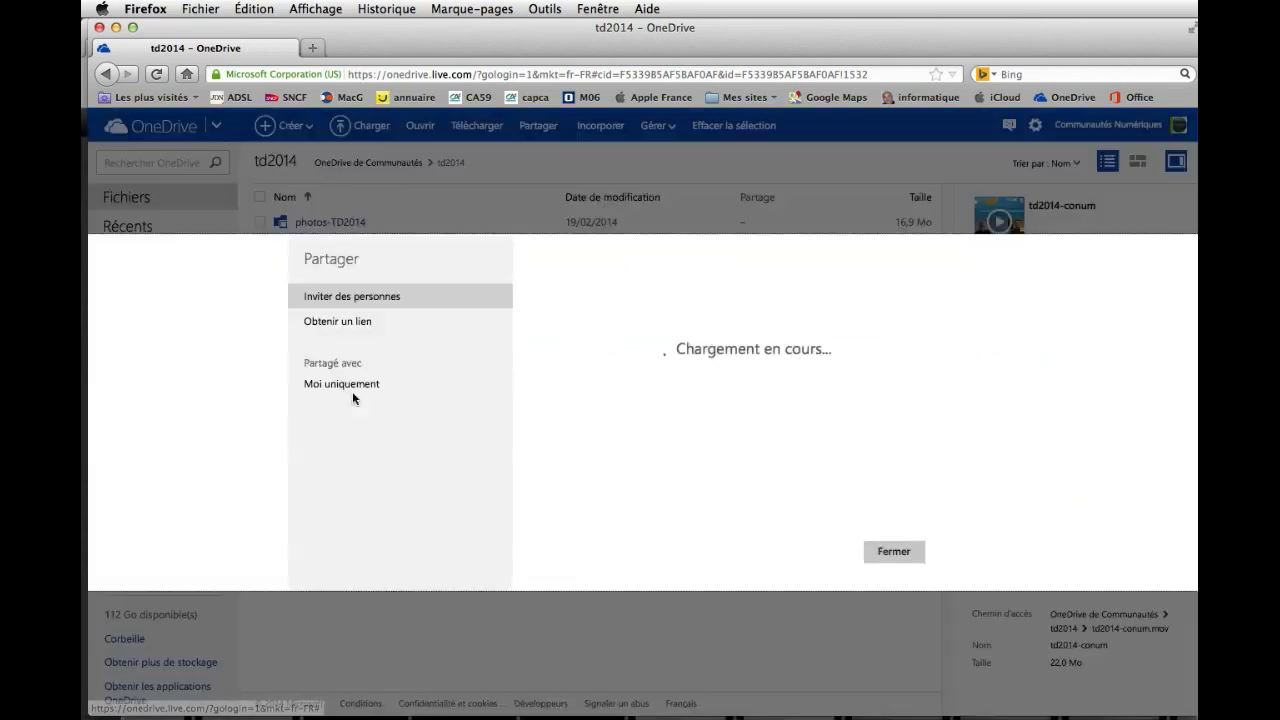
{"action": "left_click", "coordinate": [337, 324]}
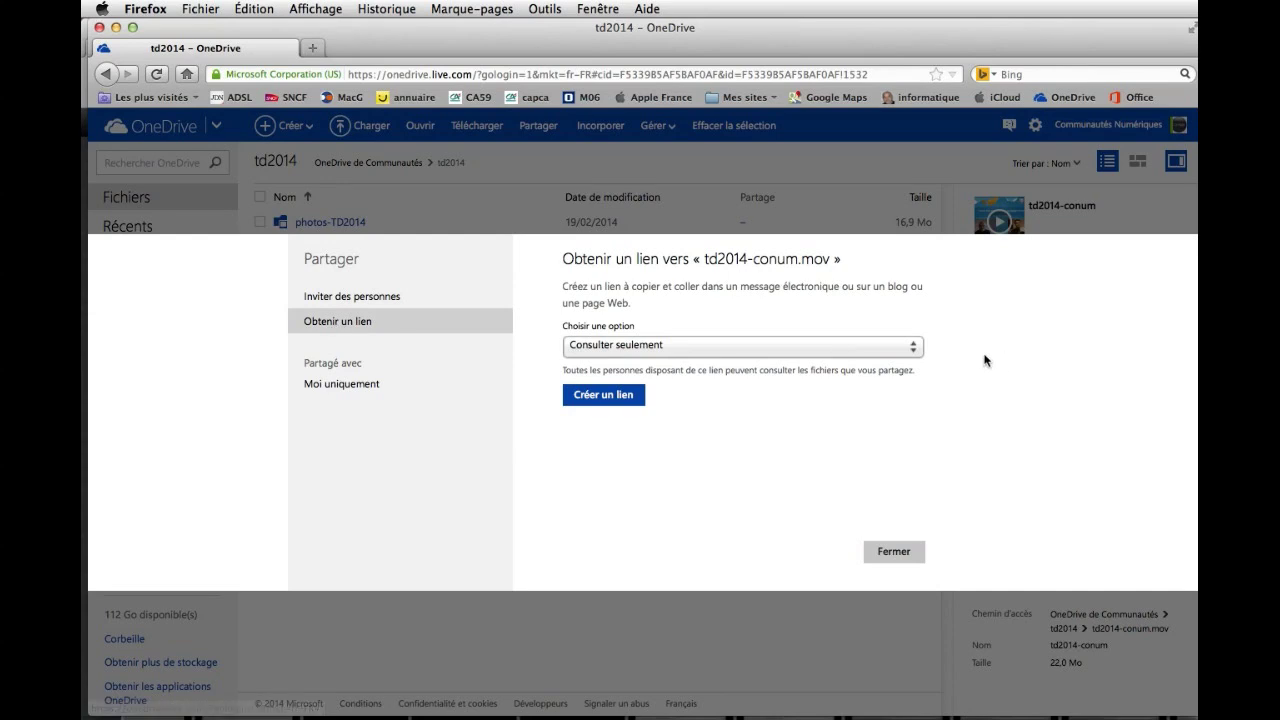
{"action": "left_click", "coordinate": [912, 346]}
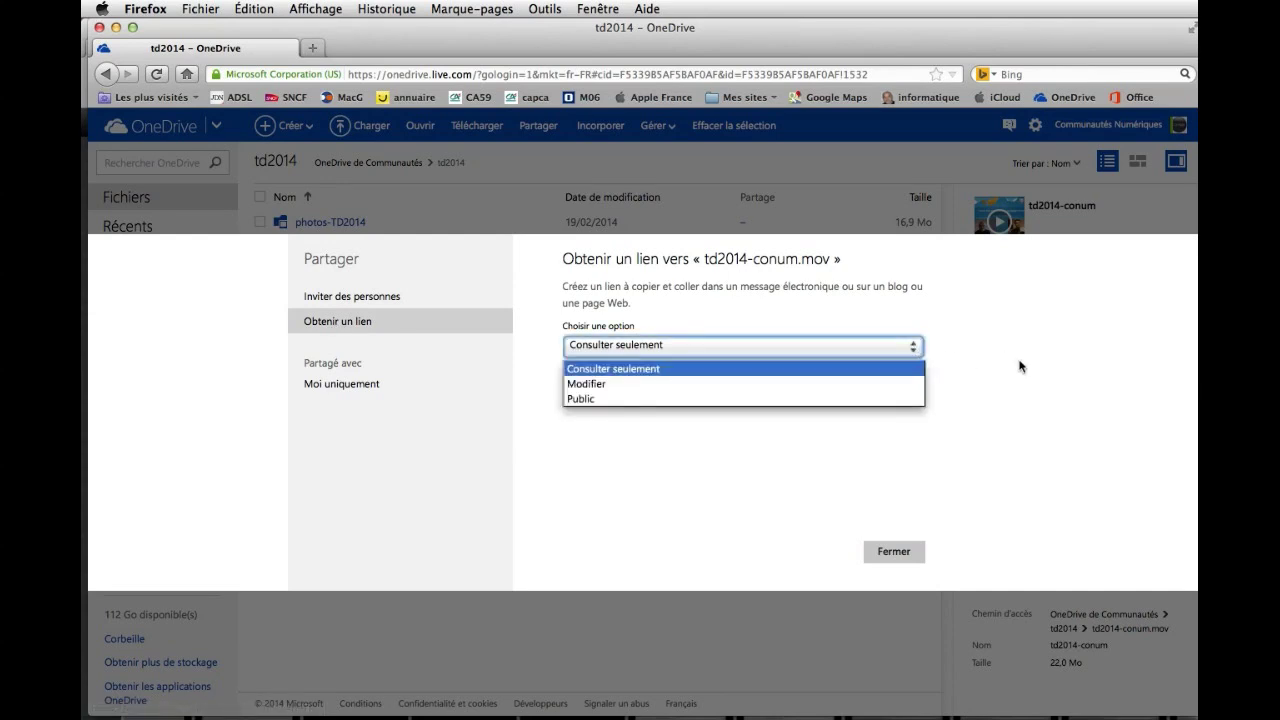
{"action": "left_click", "coordinate": [1067, 372]}
{"action": "left_click", "coordinate": [598, 398]}
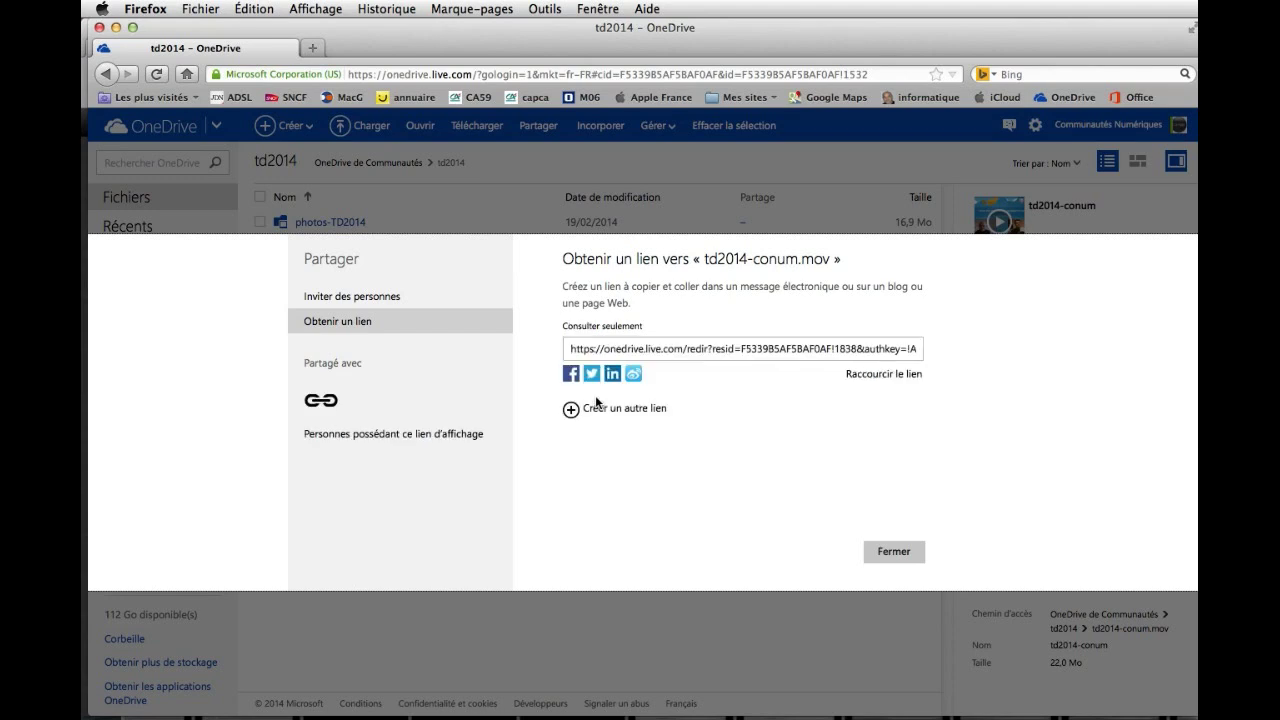
Shorten the link, copy it, close the sharing window, and sign out of OneDrive.
{"action": "left_click", "coordinate": [883, 375]}
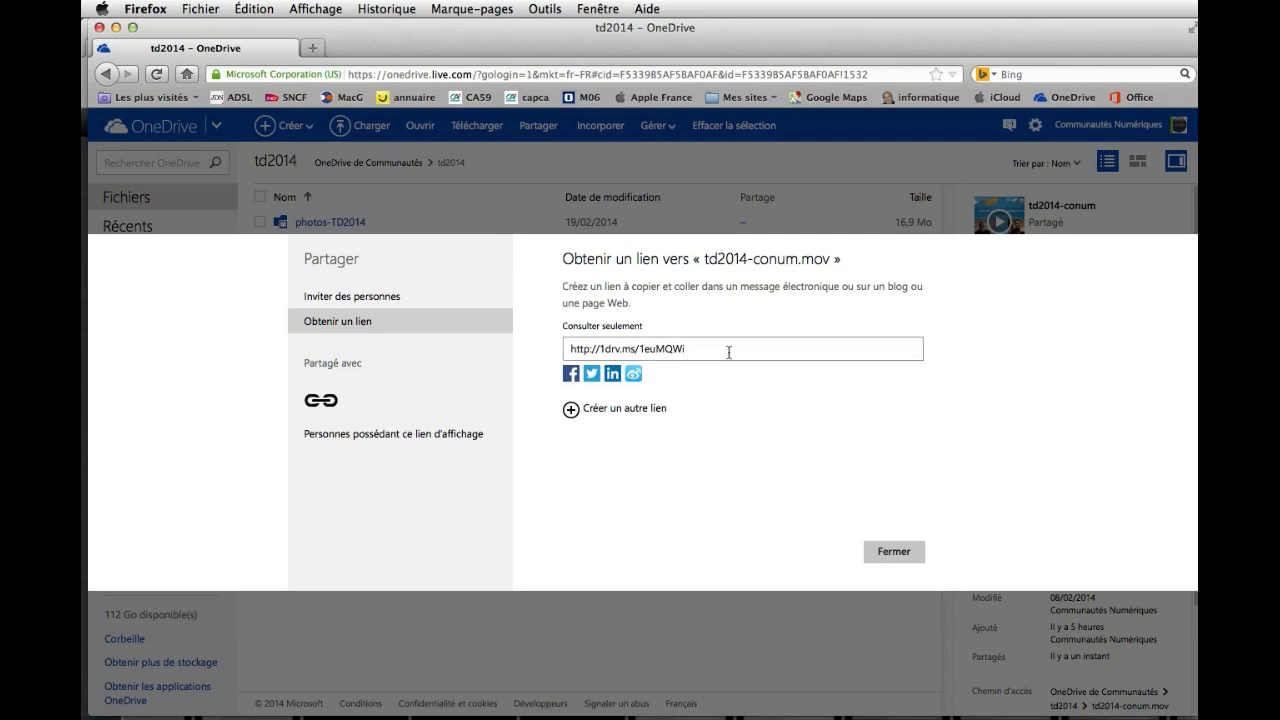
{"action": "left_click", "coordinate": [692, 347]}
{"action": "key", "text": "cmd+c"}
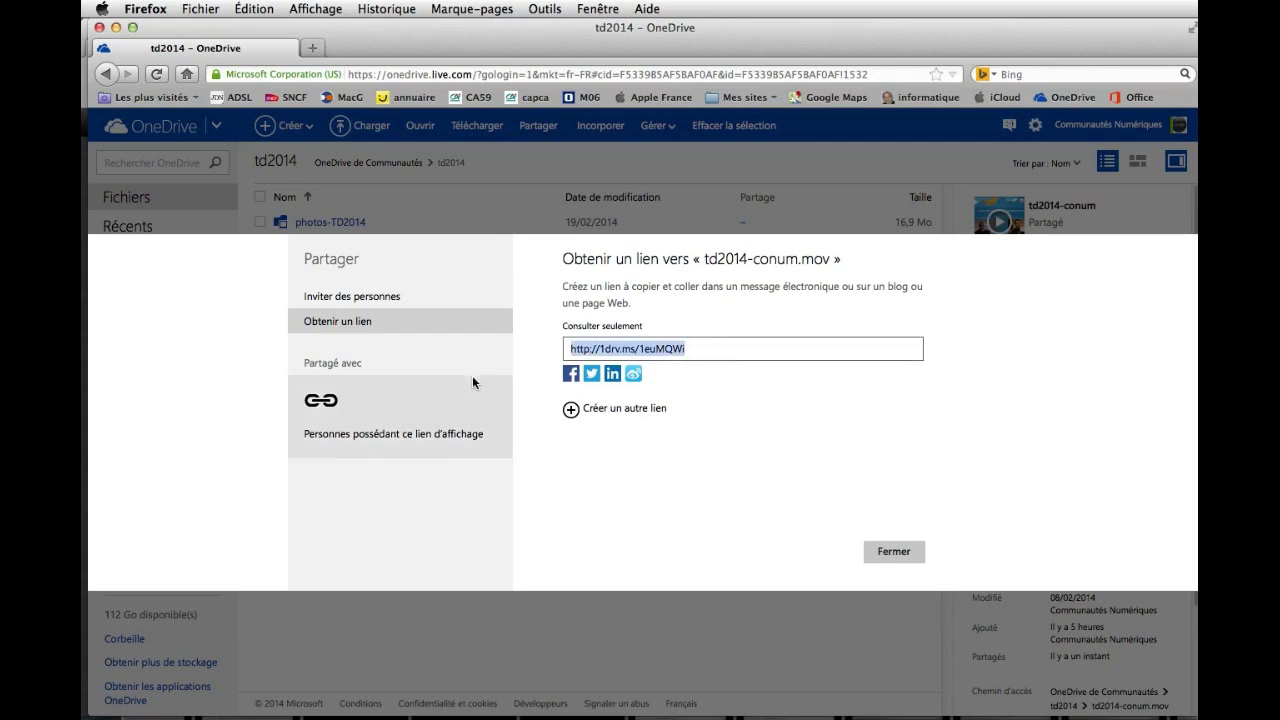
{"action": "left_click", "coordinate": [246, 8]}
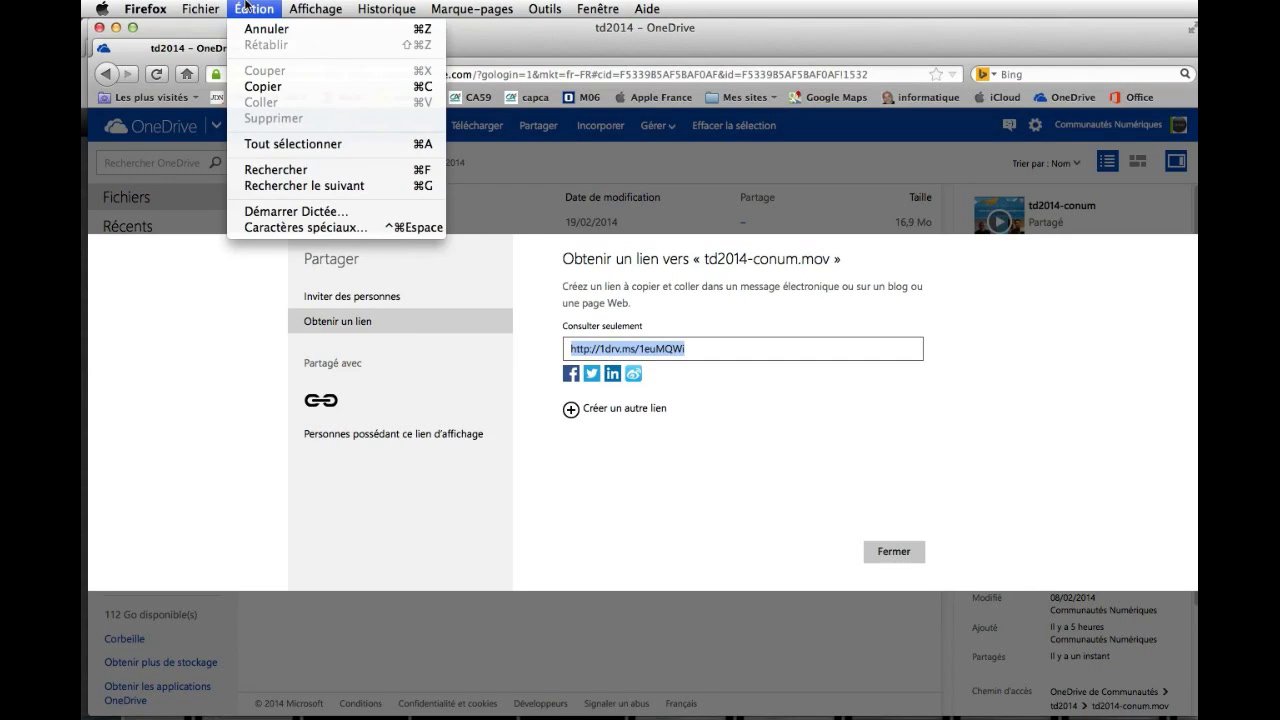
{"action": "left_click", "coordinate": [275, 87]}
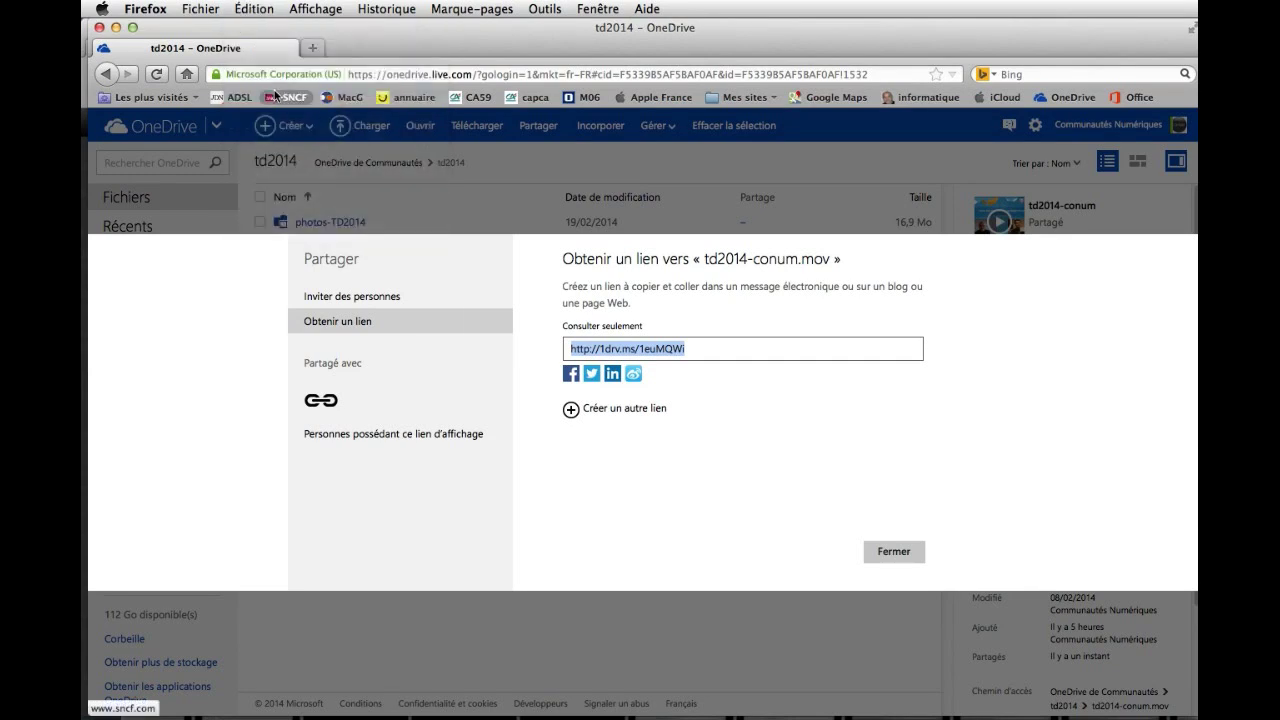
{"action": "left_click", "coordinate": [892, 553]}
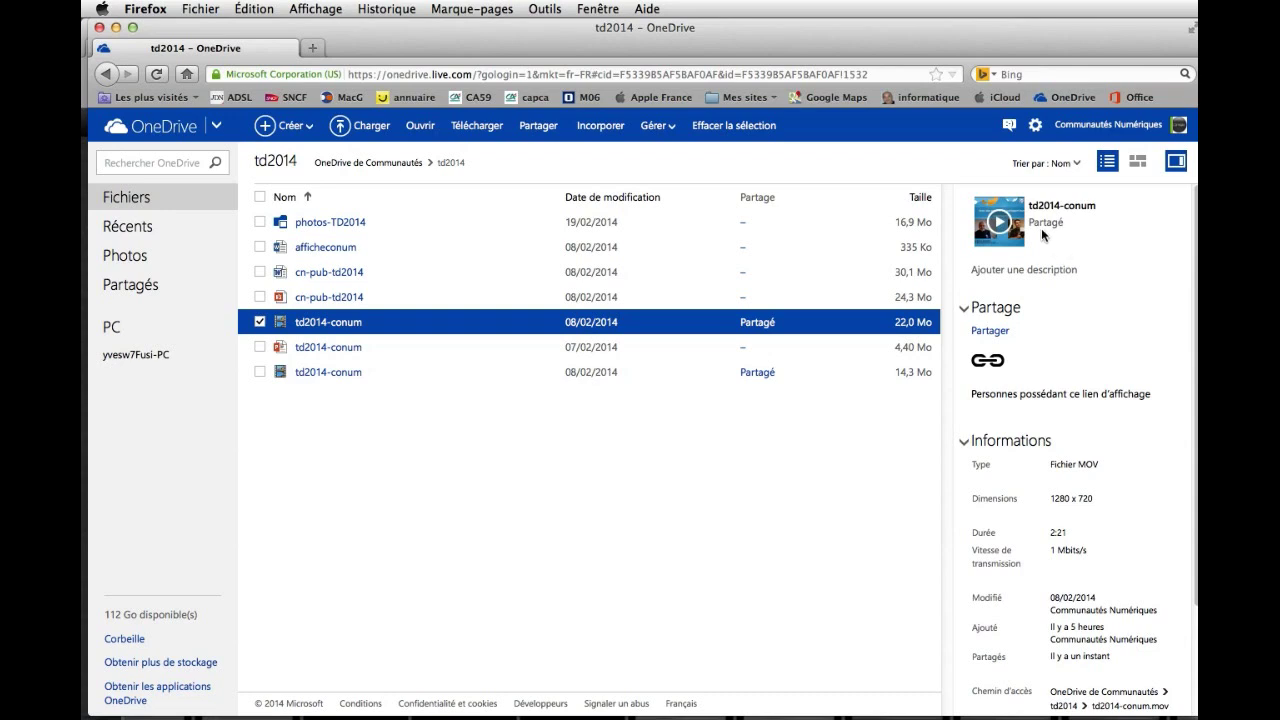
{"action": "left_click", "coordinate": [1180, 129]}
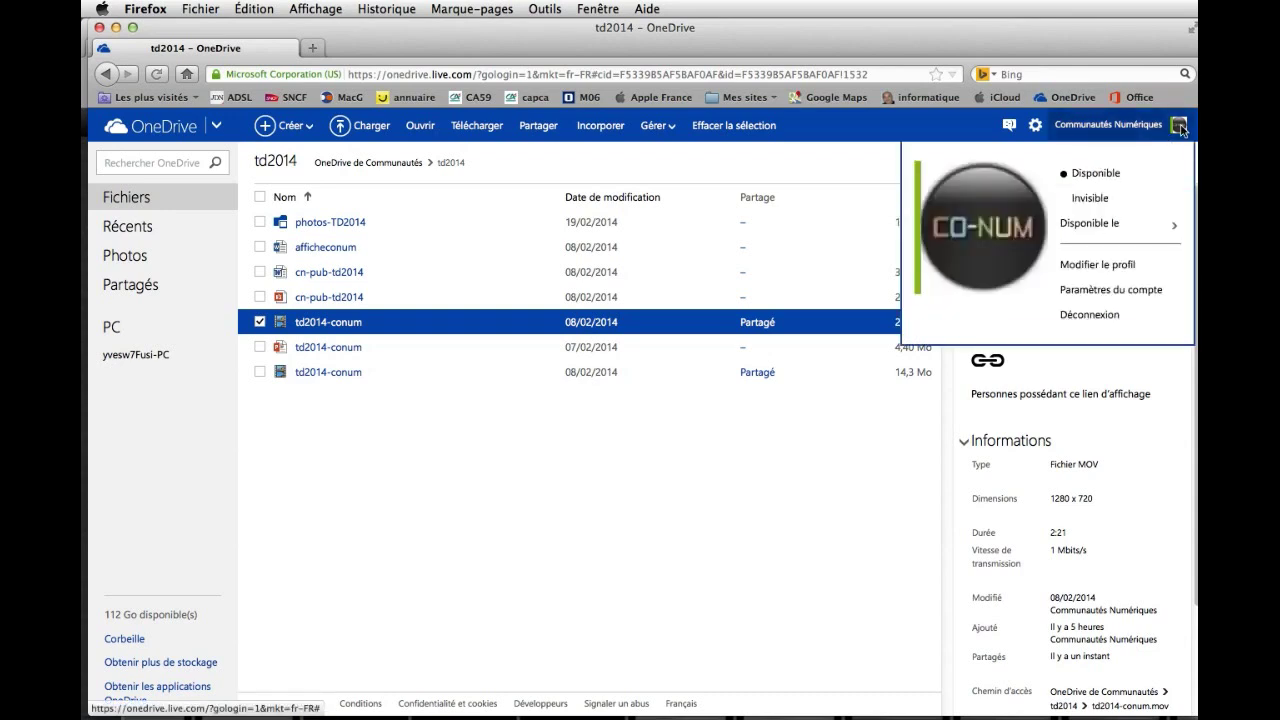
{"action": "left_click", "coordinate": [1094, 315]}
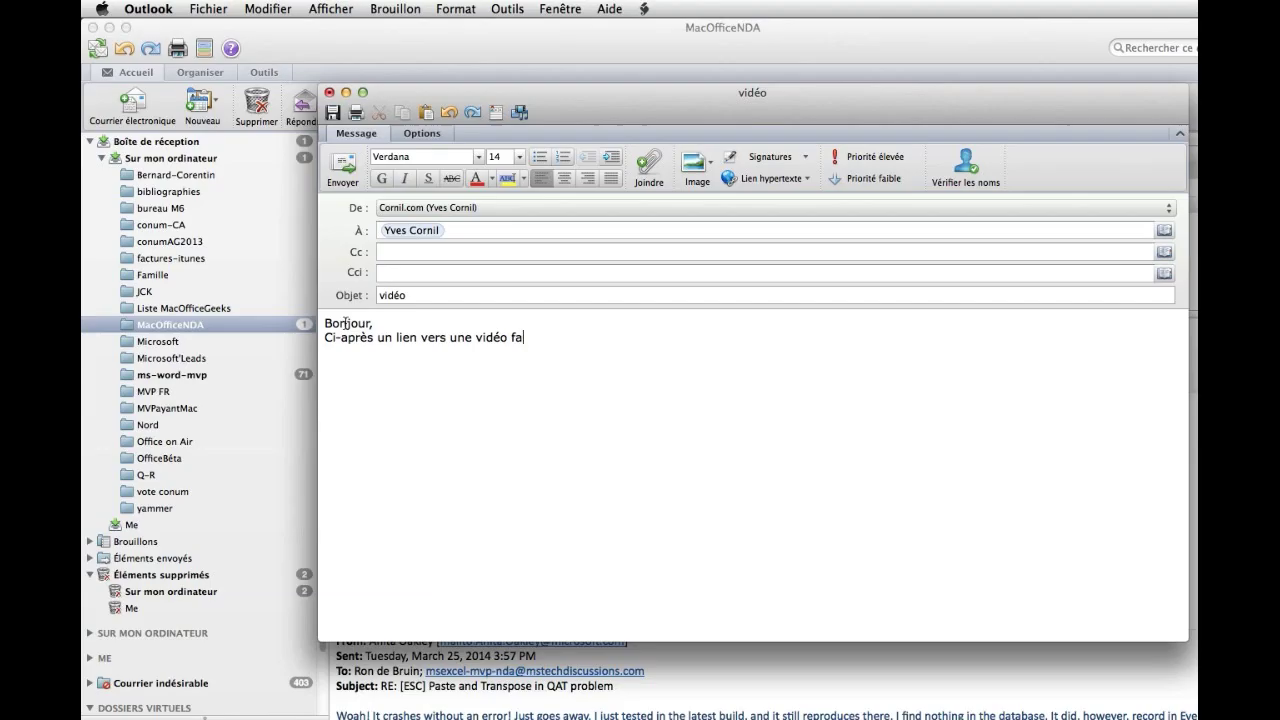
Write the 'vidéo' message text about the TD 2014 and paste the short link below it.
{"action": "type", "text": "ite pour les TD 2014."}
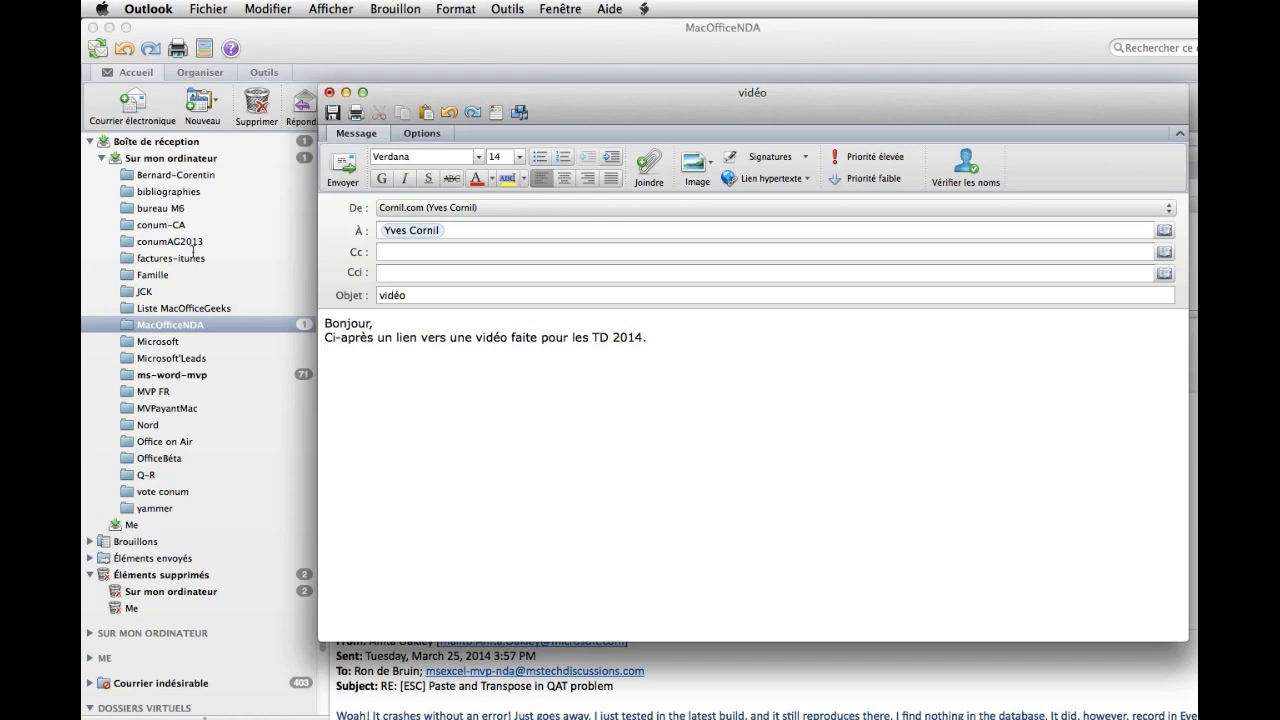
{"action": "right_click", "coordinate": [373, 382]}
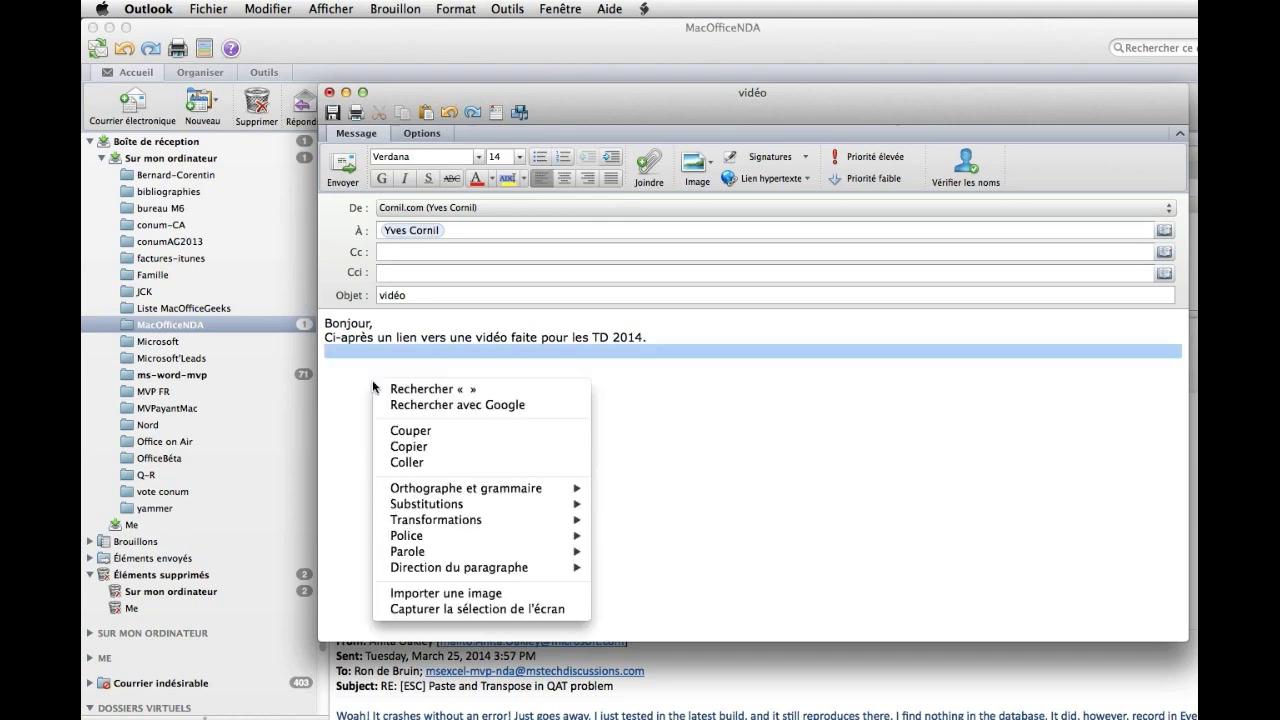
{"action": "left_click", "coordinate": [461, 460]}
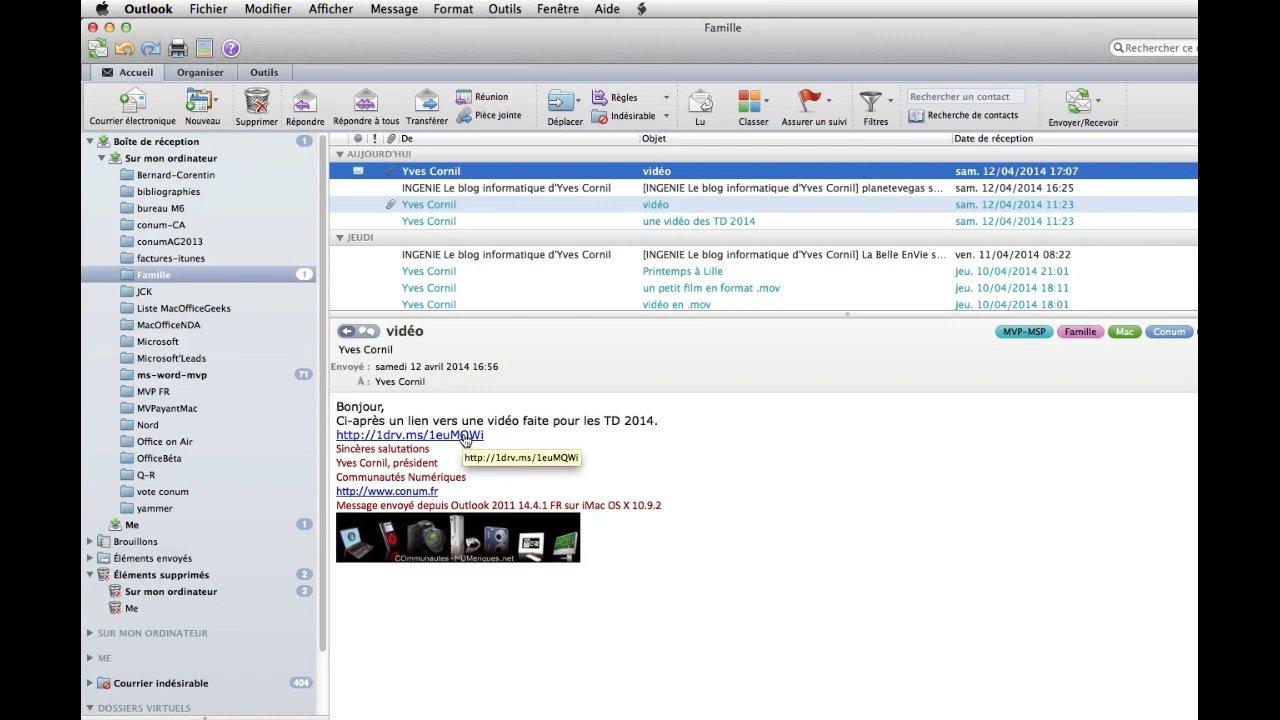
Open the 1drv.ms short link from the received 'vidéo' e-mail in Safari.
{"action": "left_click", "coordinate": [465, 436]}
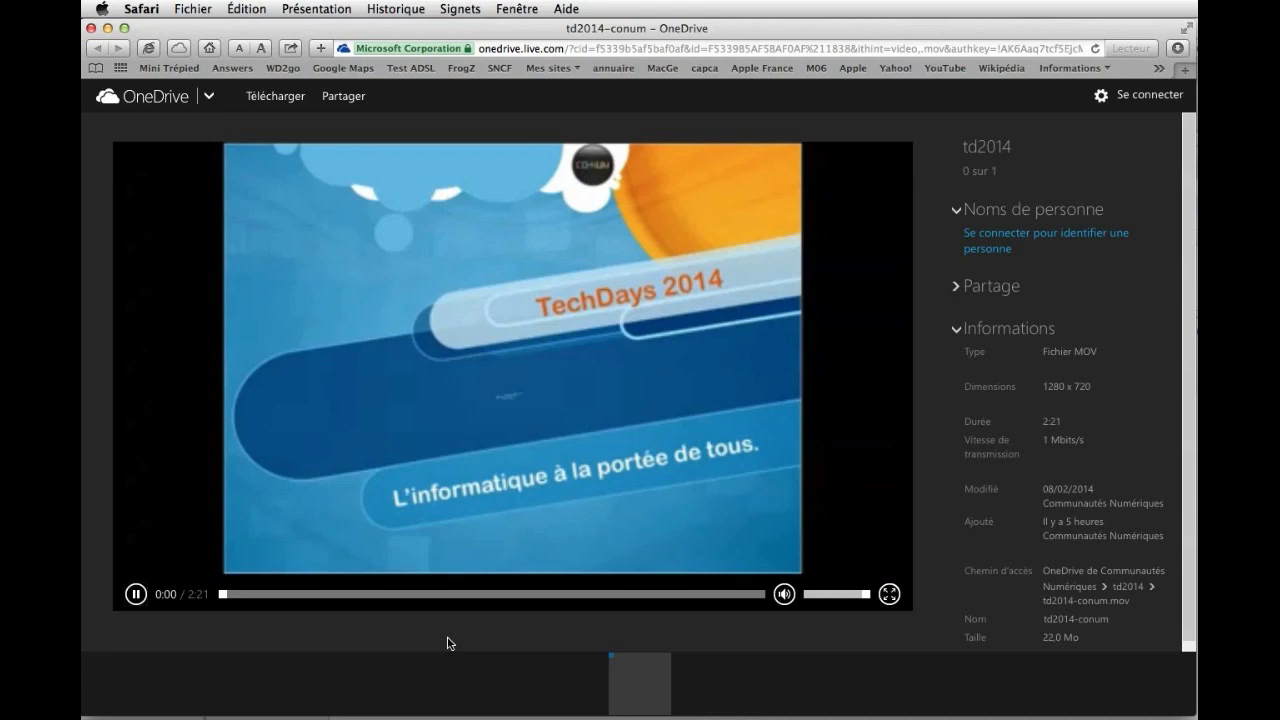
Download td2014-conum.mov.mp4 from the shared OneDrive video page.
{"action": "left_click", "coordinate": [270, 96]}
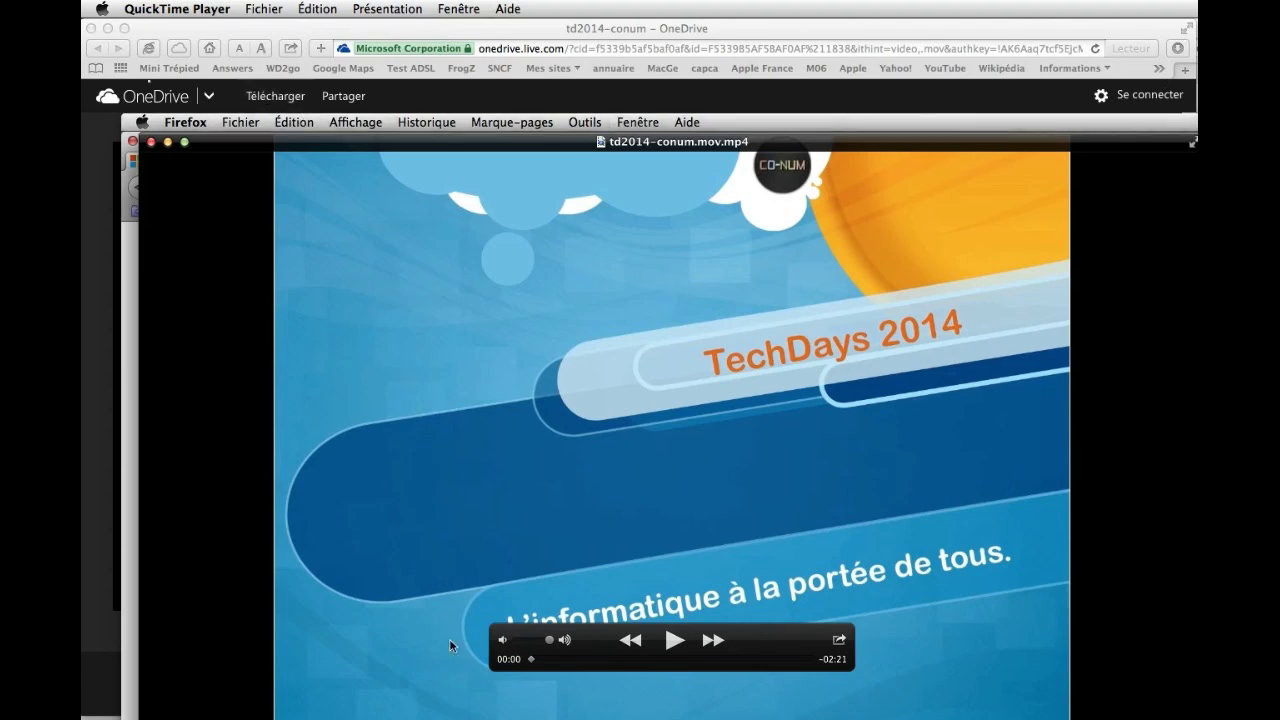
Play the TechDays 2014 video, pause it, and skip ahead to about 01:30.
{"action": "left_click", "coordinate": [675, 642]}
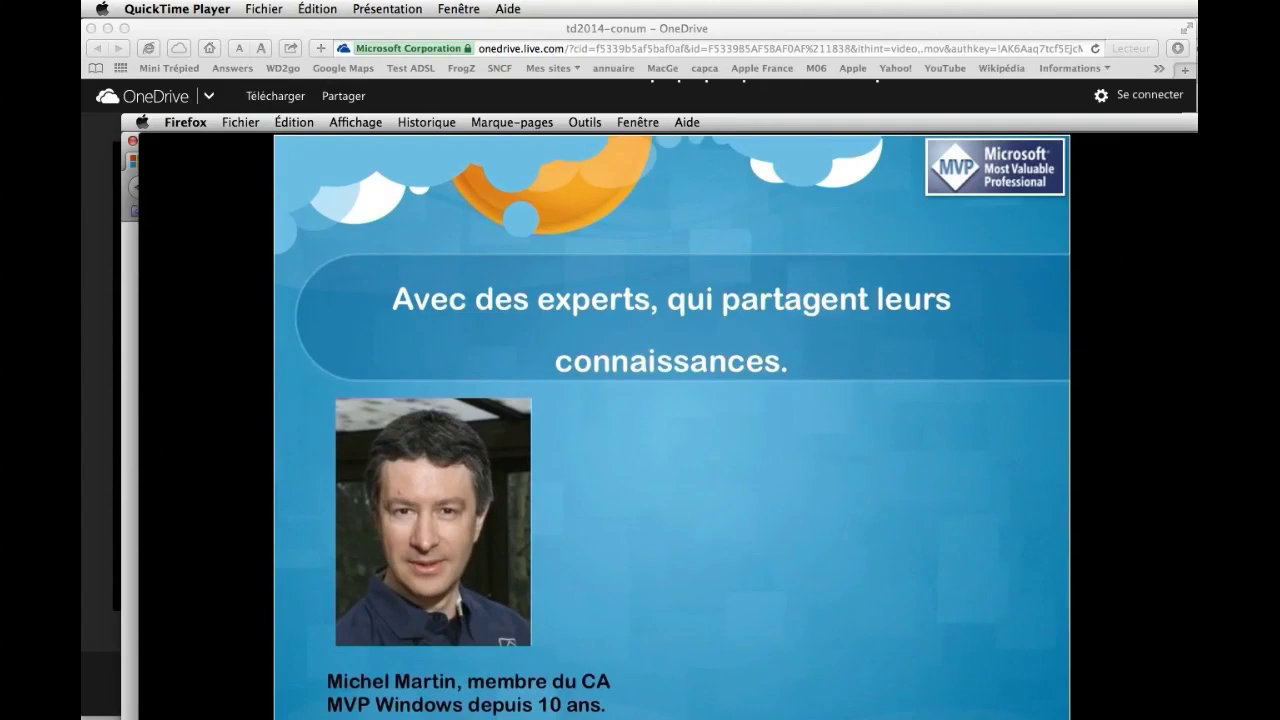
{"action": "mouse_move", "coordinate": [606, 642]}
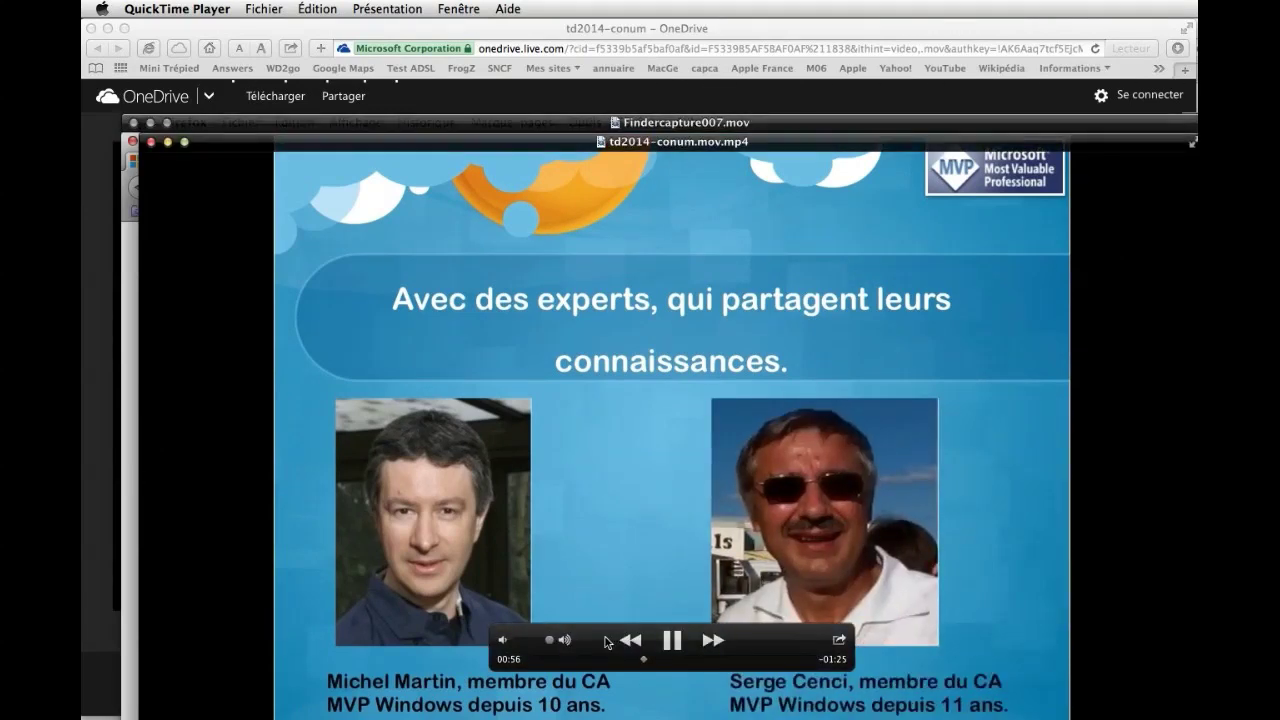
{"action": "left_click", "coordinate": [672, 642]}
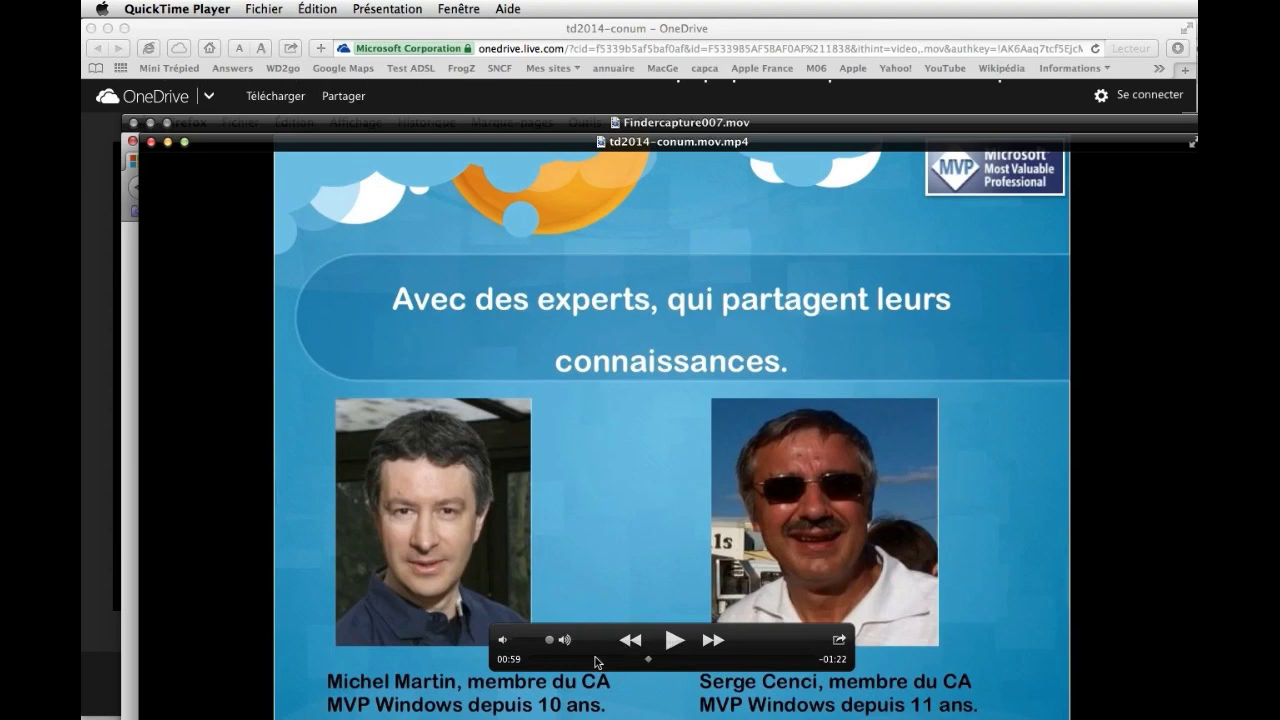
{"action": "left_click_drag", "start_coordinate": [650, 661], "coordinate": [827, 666]}
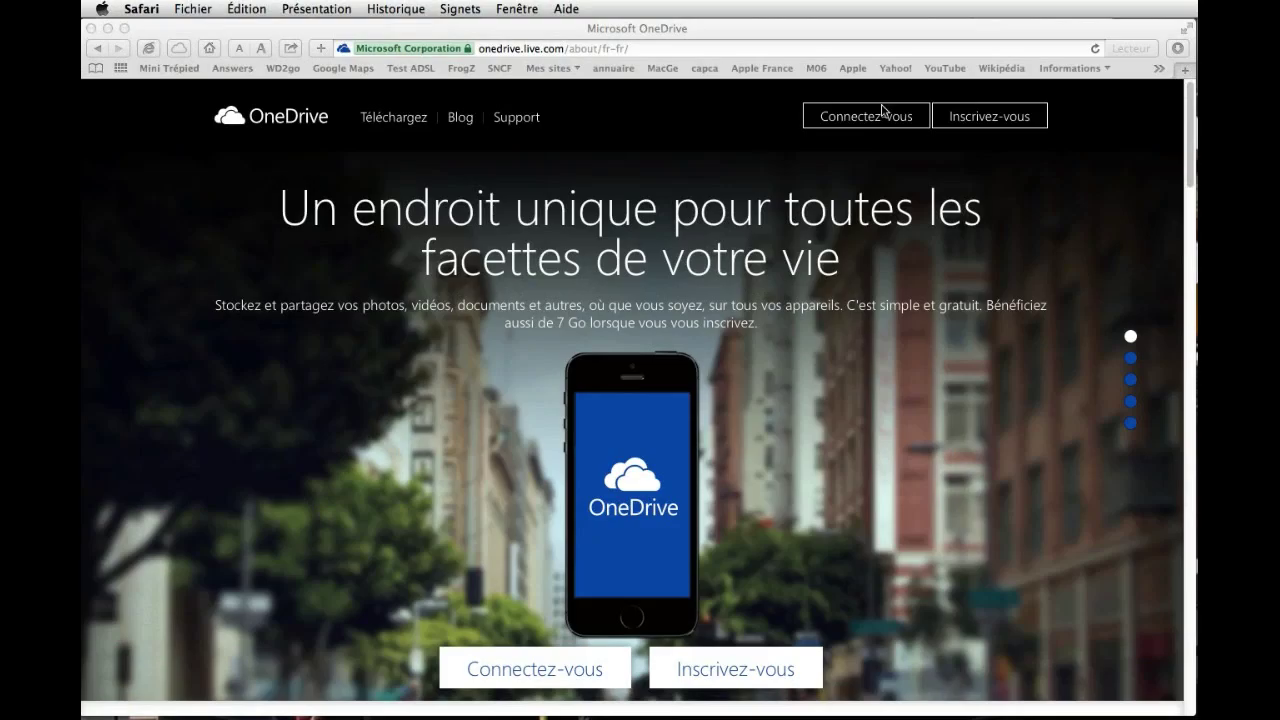
Sign in to OneDrive with the account e-mail and password, postponing Safari's password saving.
{"action": "left_click", "coordinate": [870, 122]}
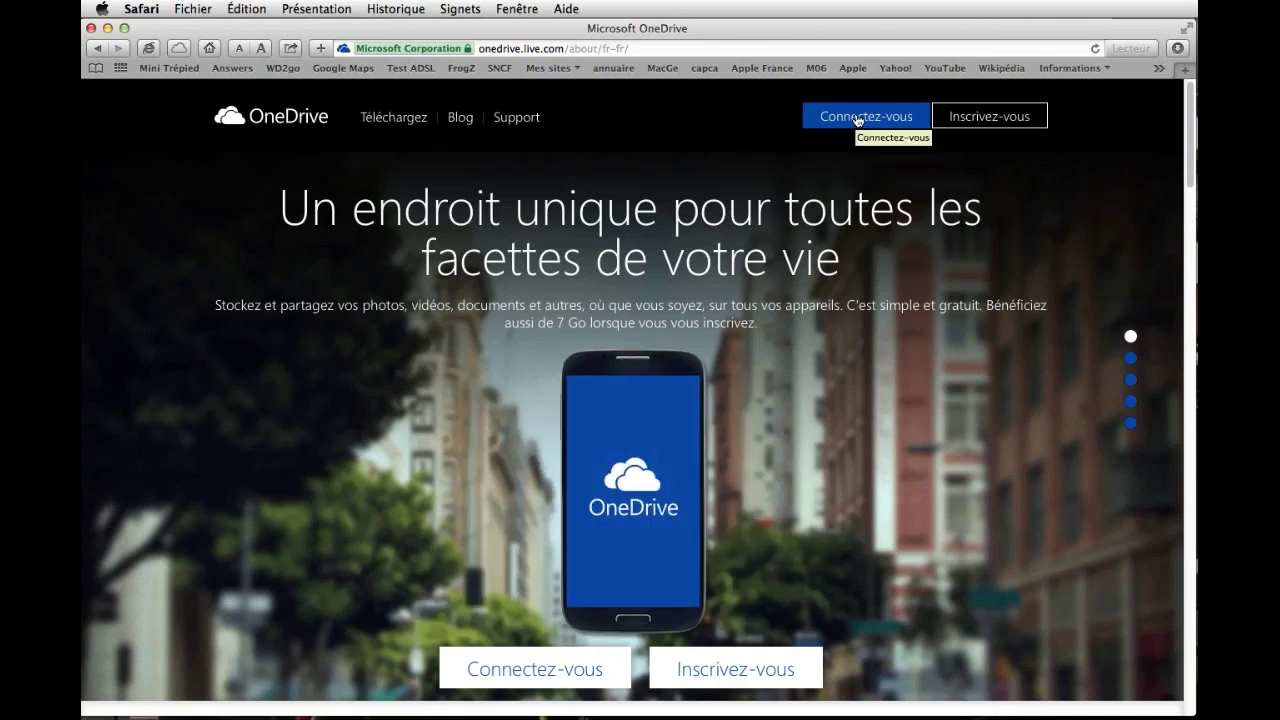
{"action": "left_click", "coordinate": [858, 118]}
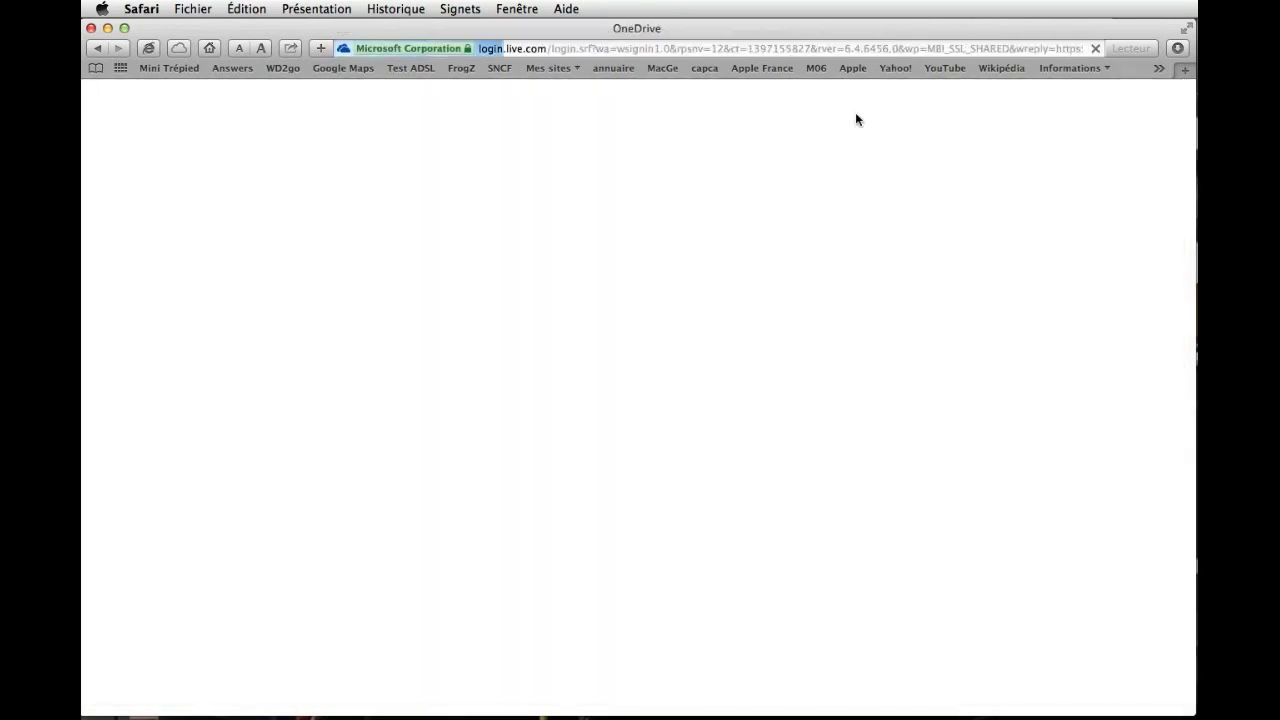
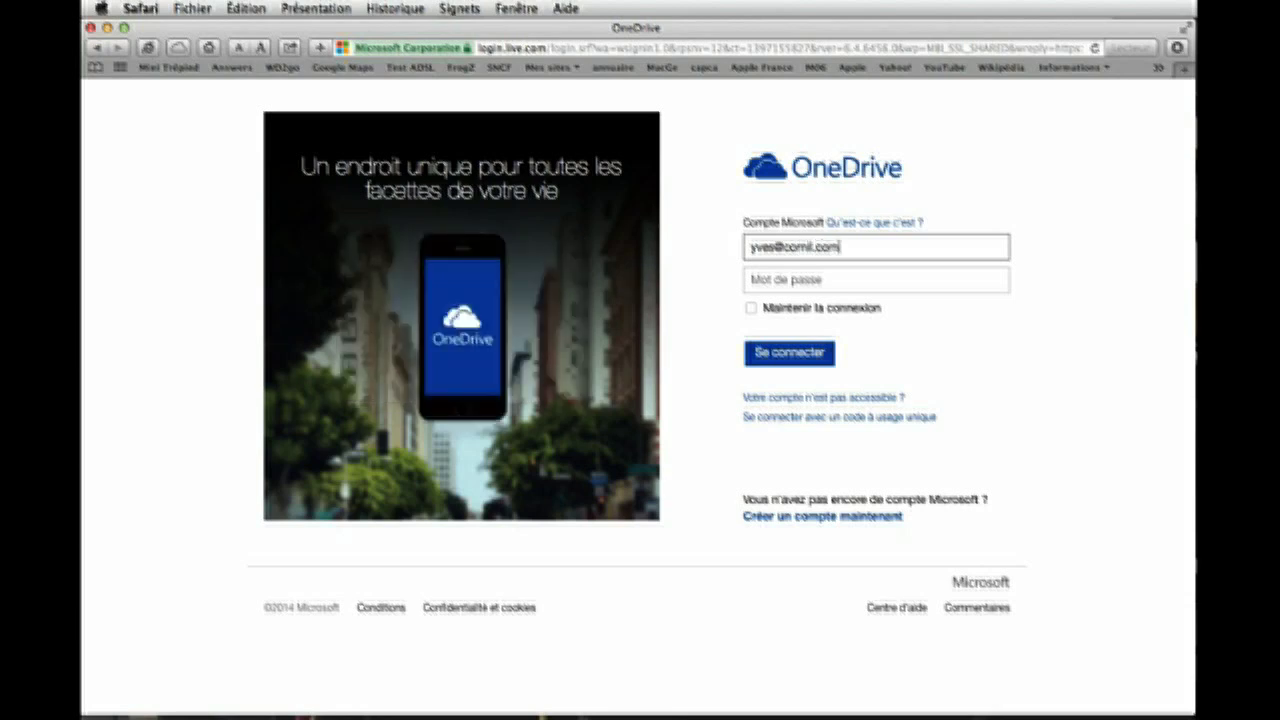
{"action": "left_click", "coordinate": [755, 283]}
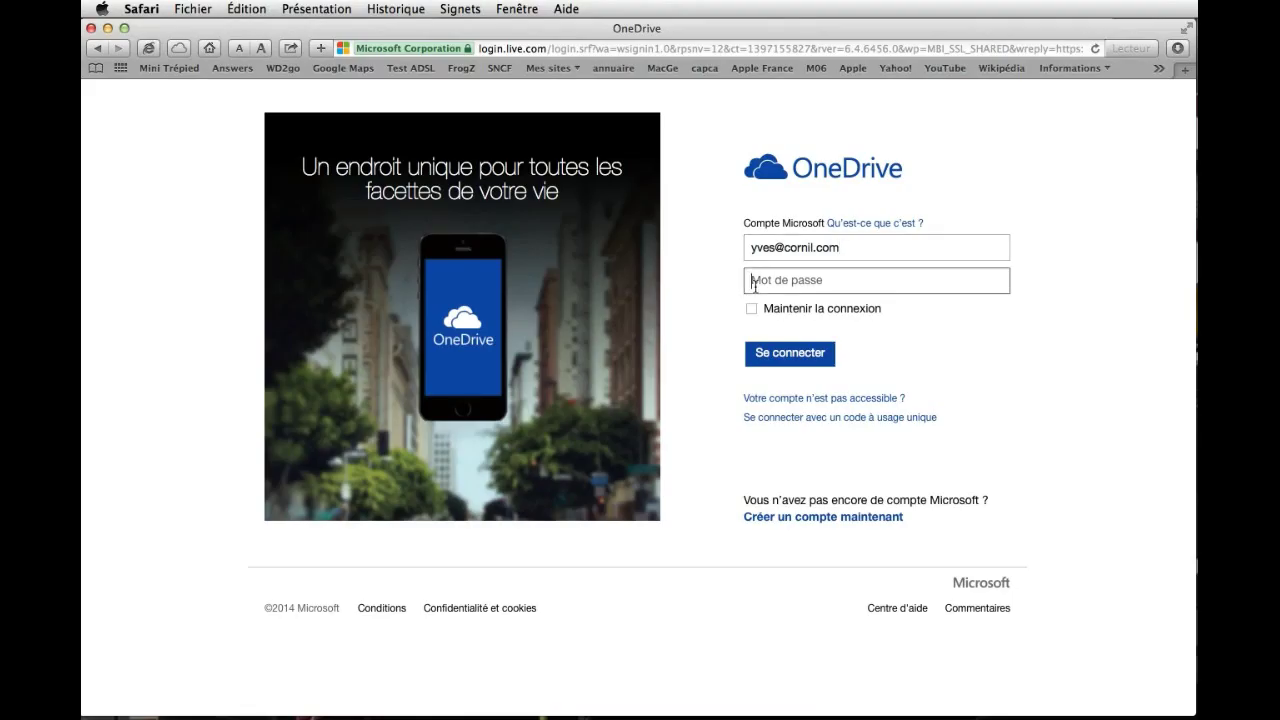
{"action": "type", "text": "•••"}
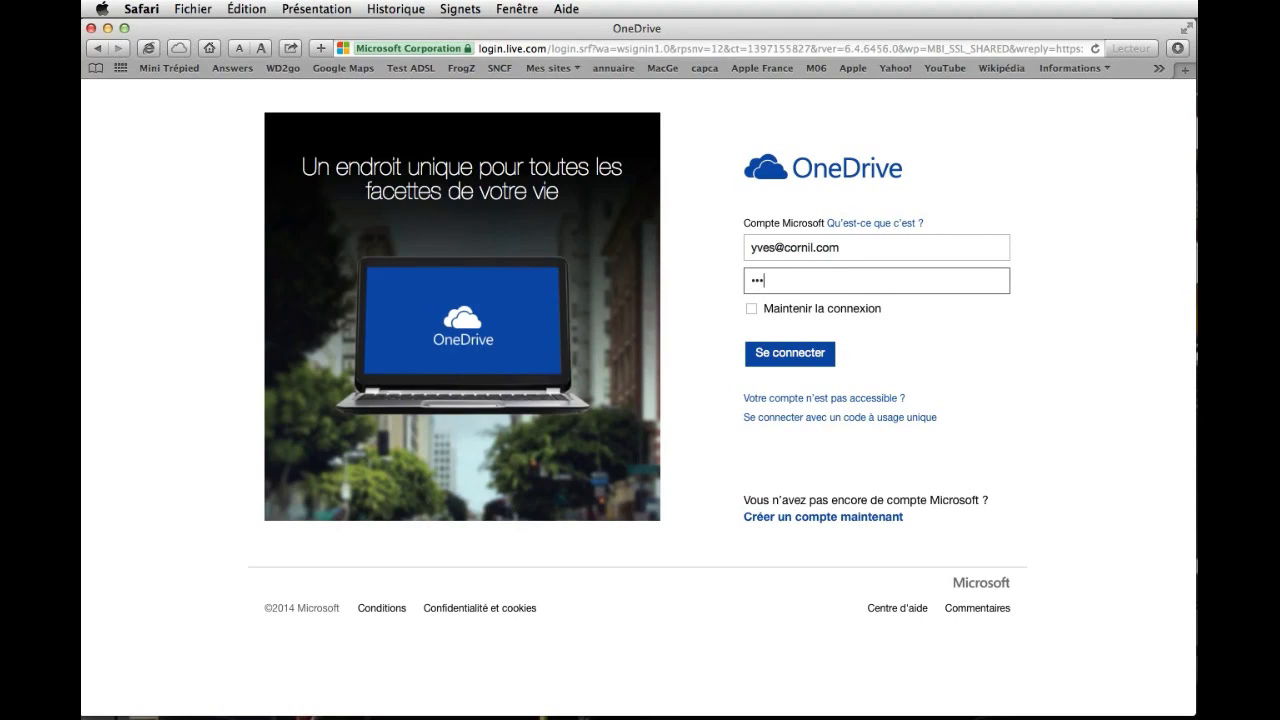
{"action": "type", "text": "••"}
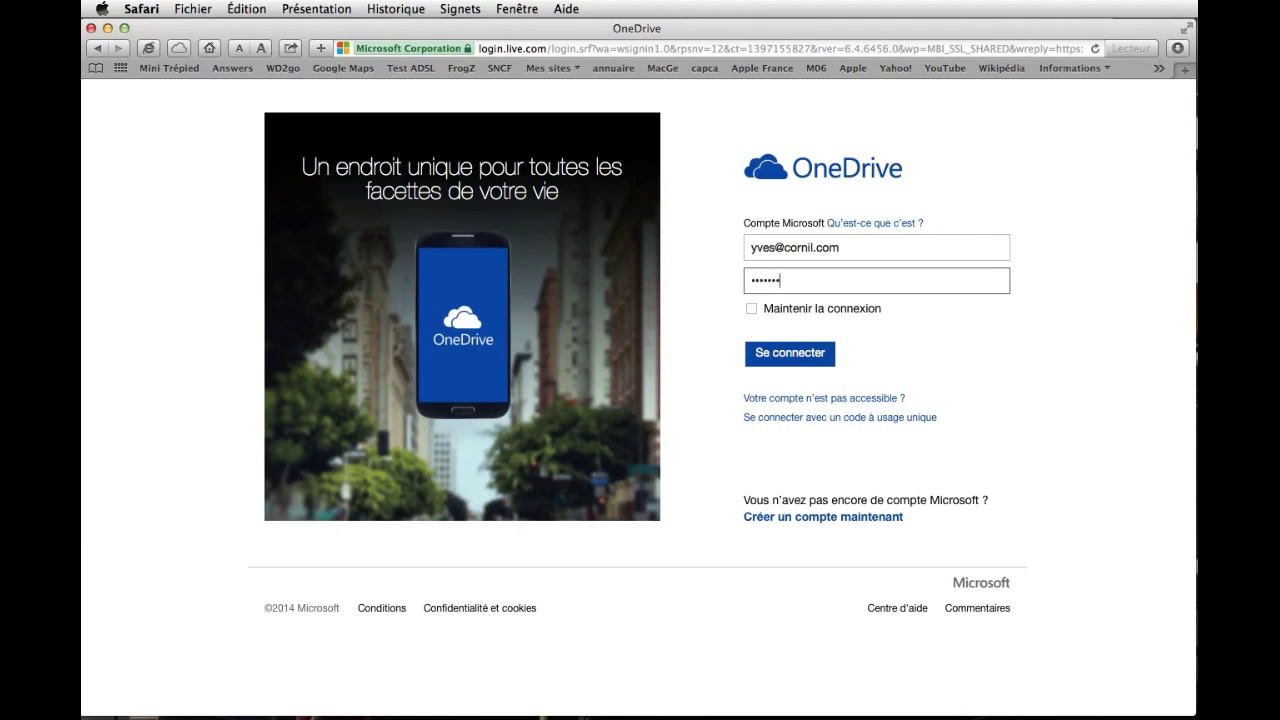
{"action": "left_click", "coordinate": [796, 357]}
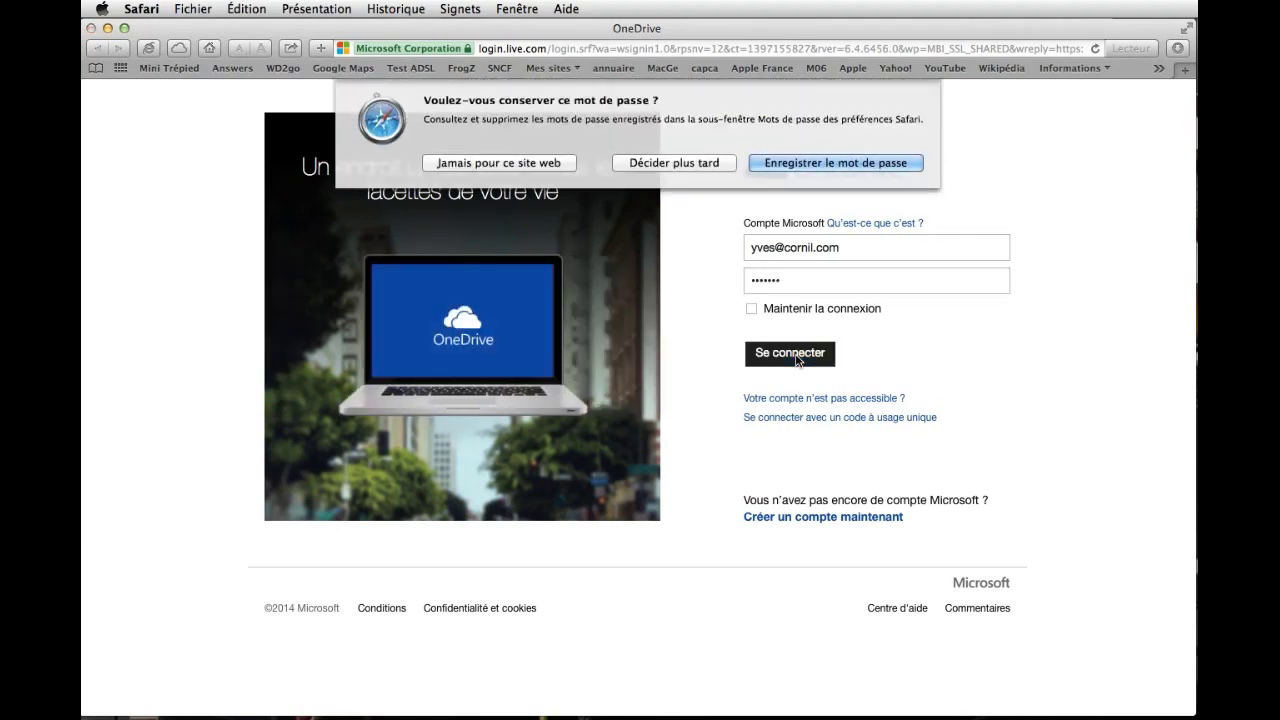
{"action": "left_click", "coordinate": [653, 163]}
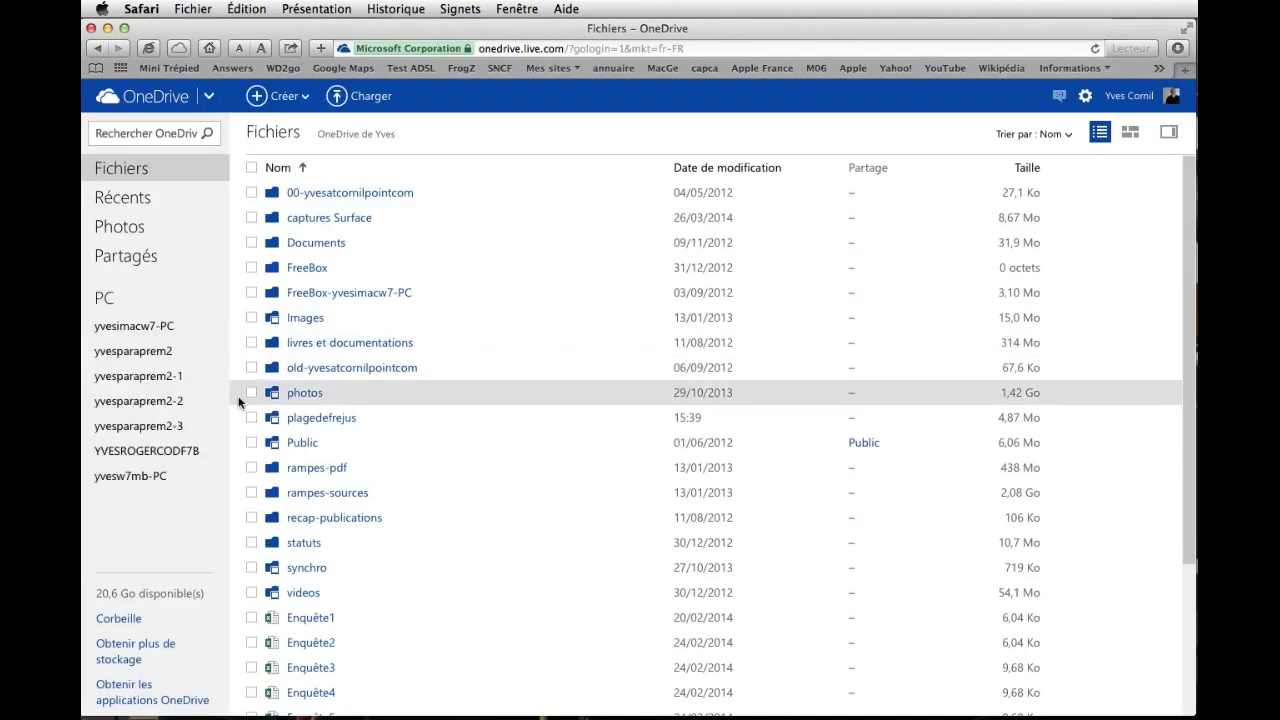
Create a folder named printemps-Lille inside the photos folder and open it.
{"action": "left_click", "coordinate": [302, 392]}
{"action": "left_click", "coordinate": [299, 398]}
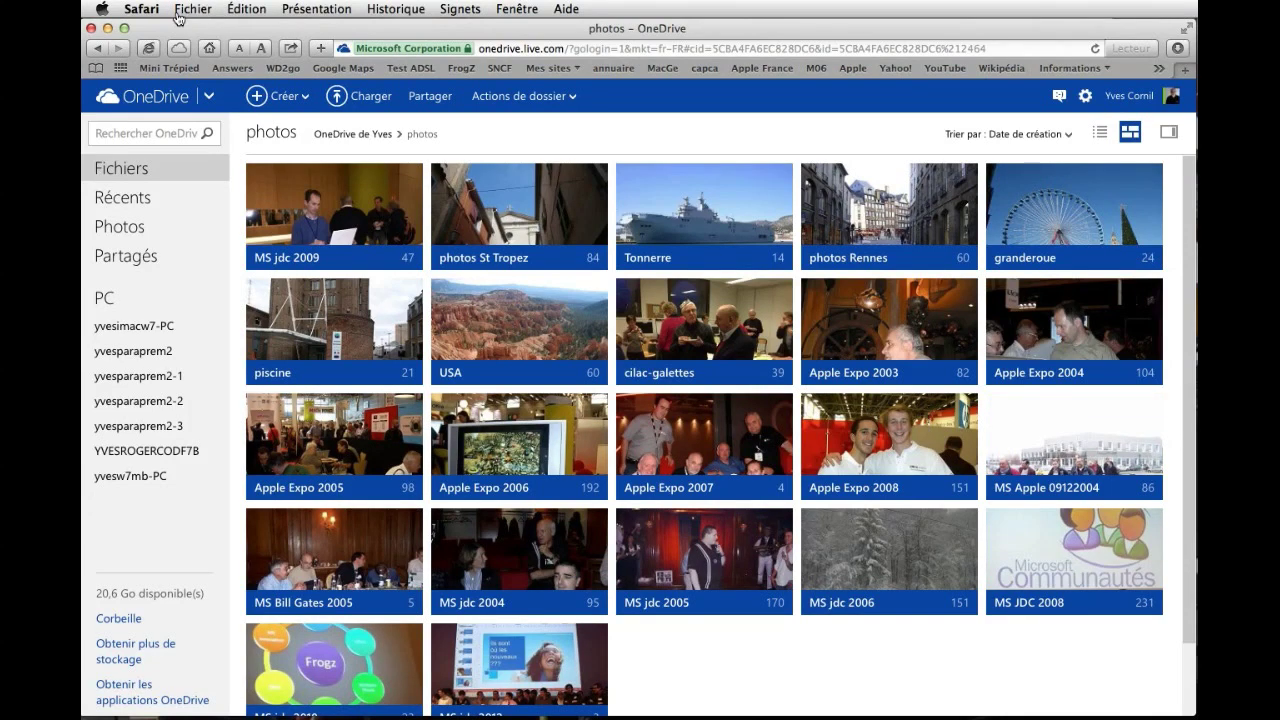
{"action": "left_click", "coordinate": [305, 100]}
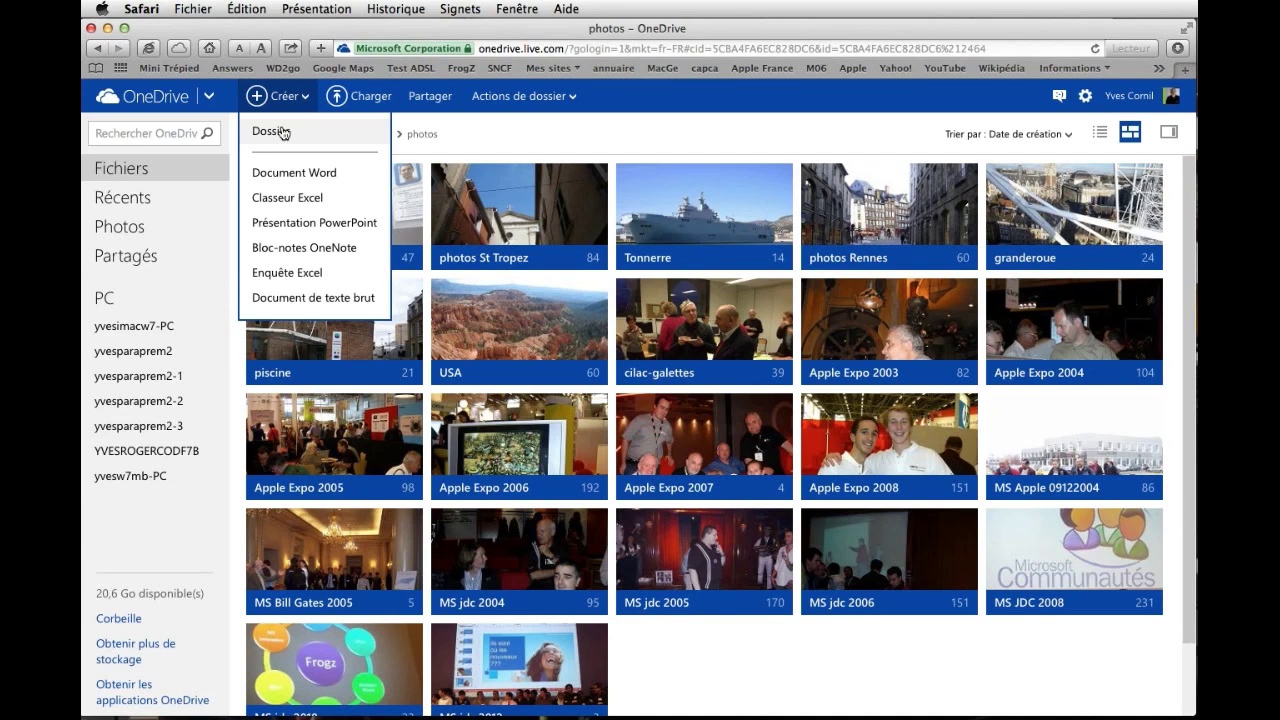
{"action": "left_click", "coordinate": [284, 133]}
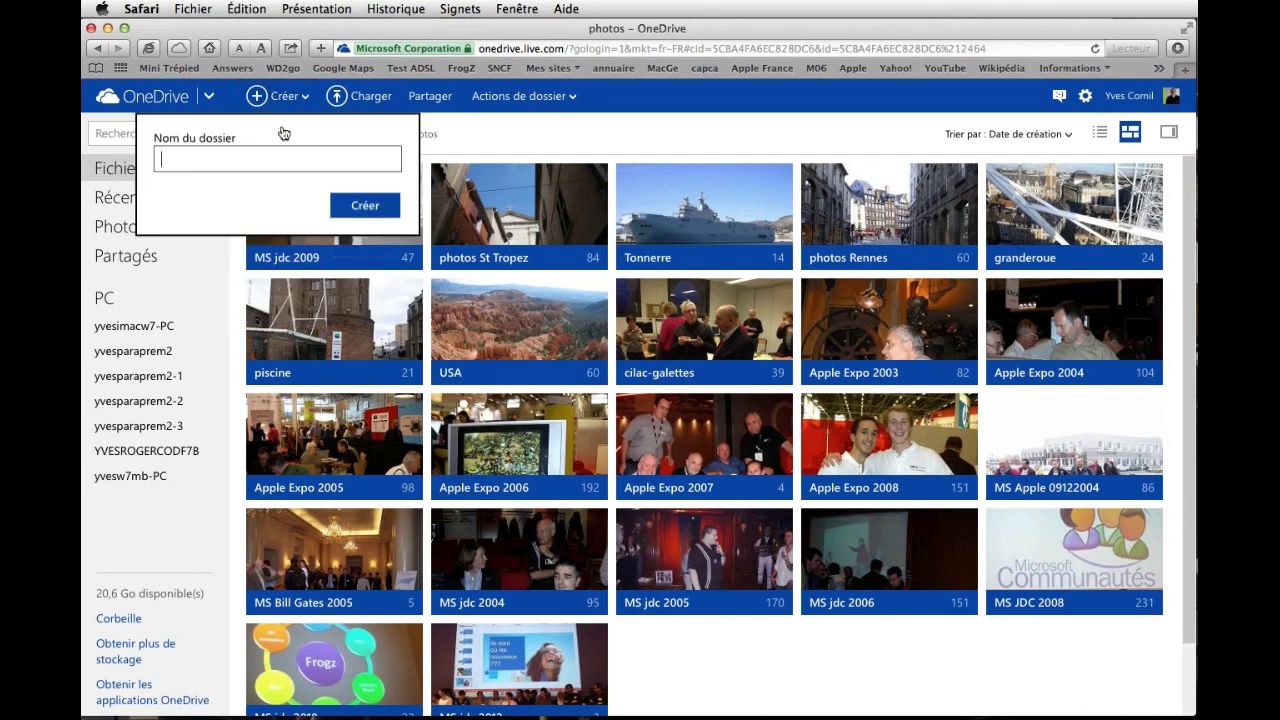
{"action": "type", "text": "printemps"}
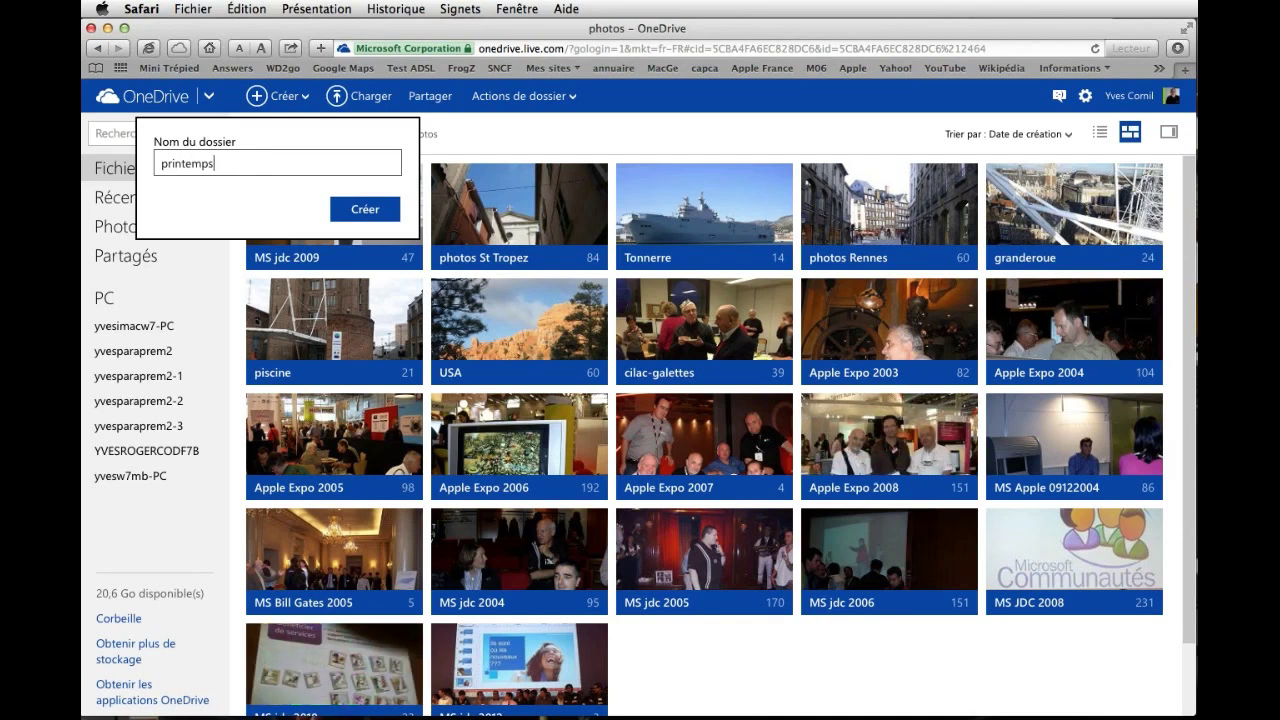
{"action": "type", "text": "-Lille"}
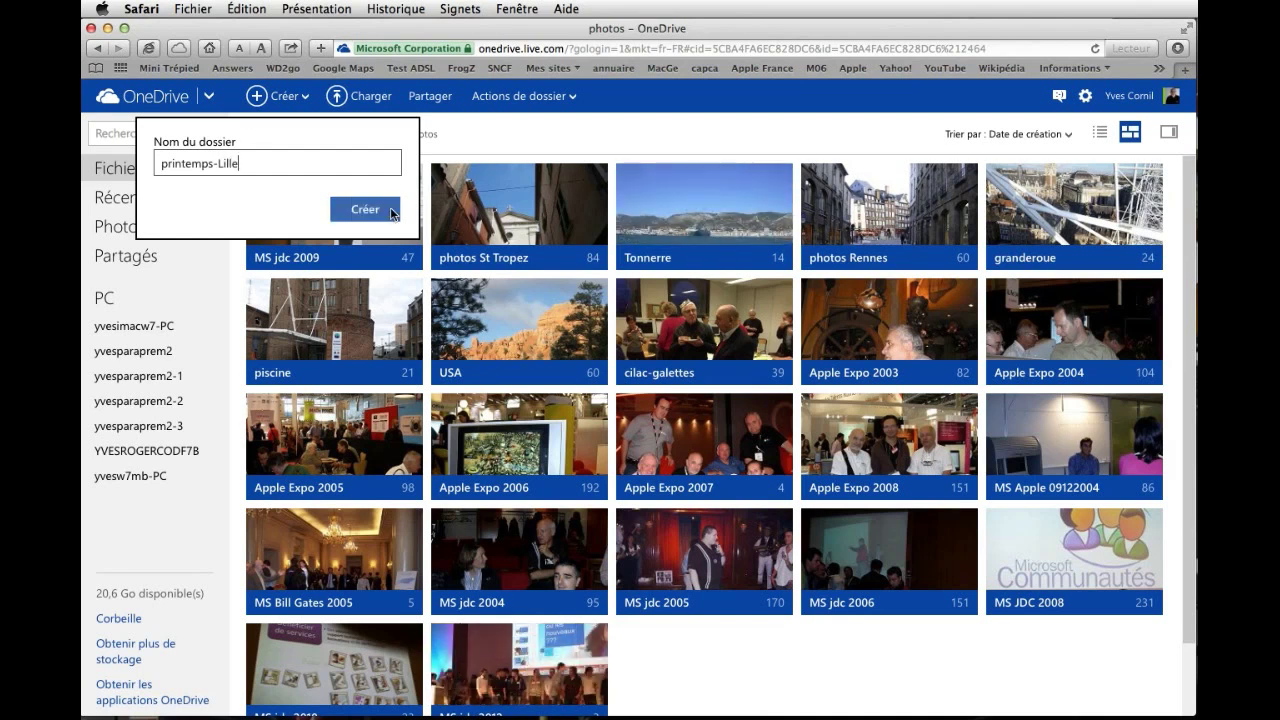
{"action": "left_click", "coordinate": [370, 210]}
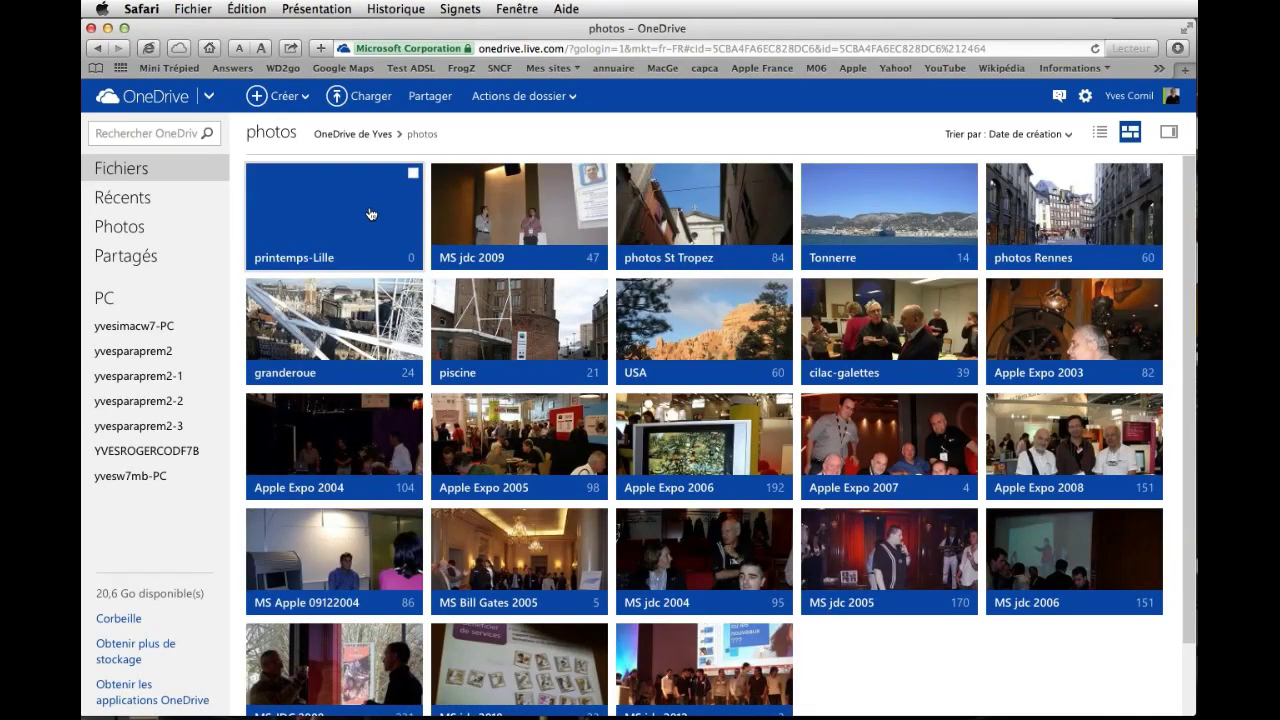
{"action": "left_click", "coordinate": [330, 212]}
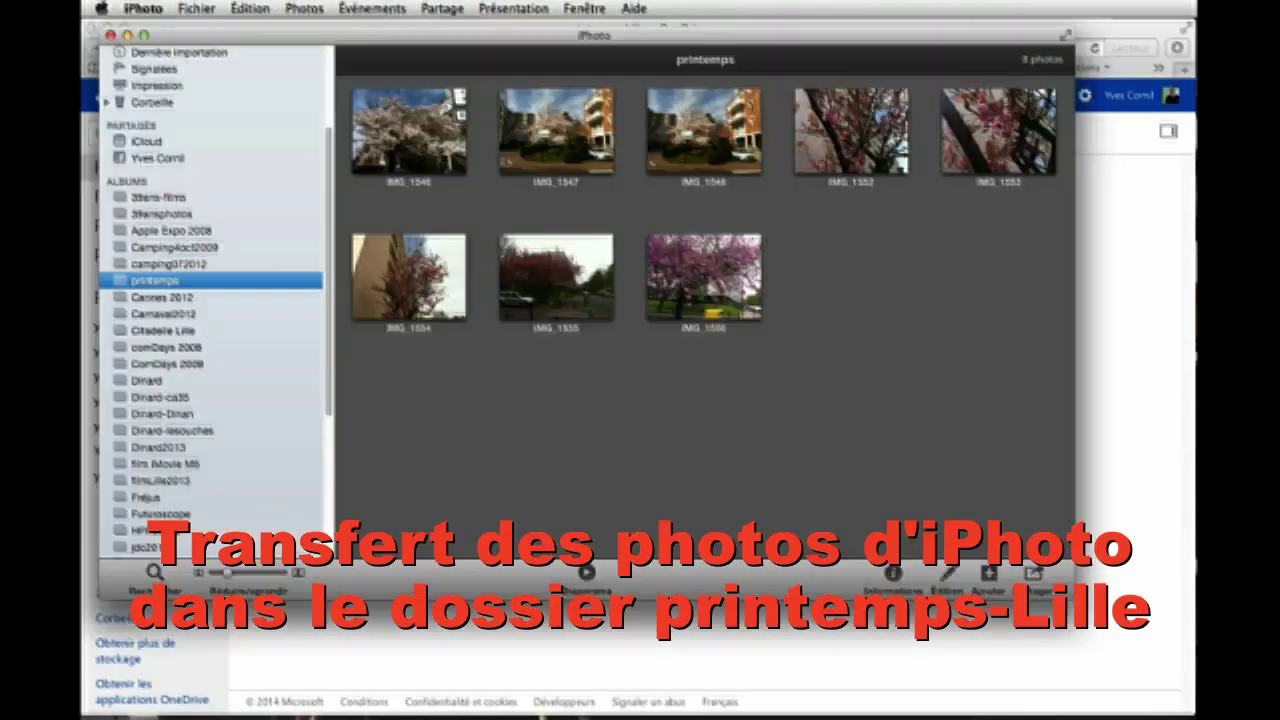
Drag photos IMG_1546 through IMG_1556 from iPhoto into printemps-Lille, then close iPhoto.
{"action": "left_click_drag", "start_coordinate": [200, 40], "coordinate": [455, 242]}
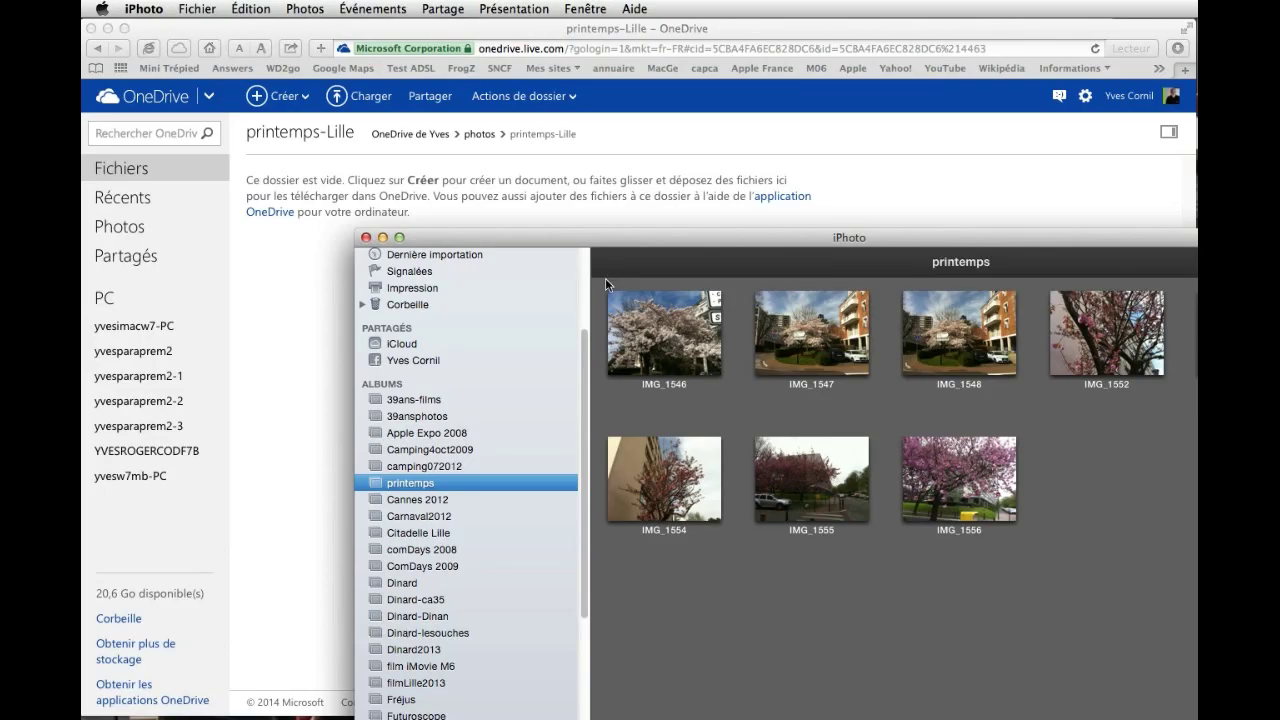
{"action": "mouse_move", "coordinate": [604, 283]}
{"action": "left_click", "coordinate": [640, 332]}
{"action": "left_click", "coordinate": [976, 481], "text": "shift"}
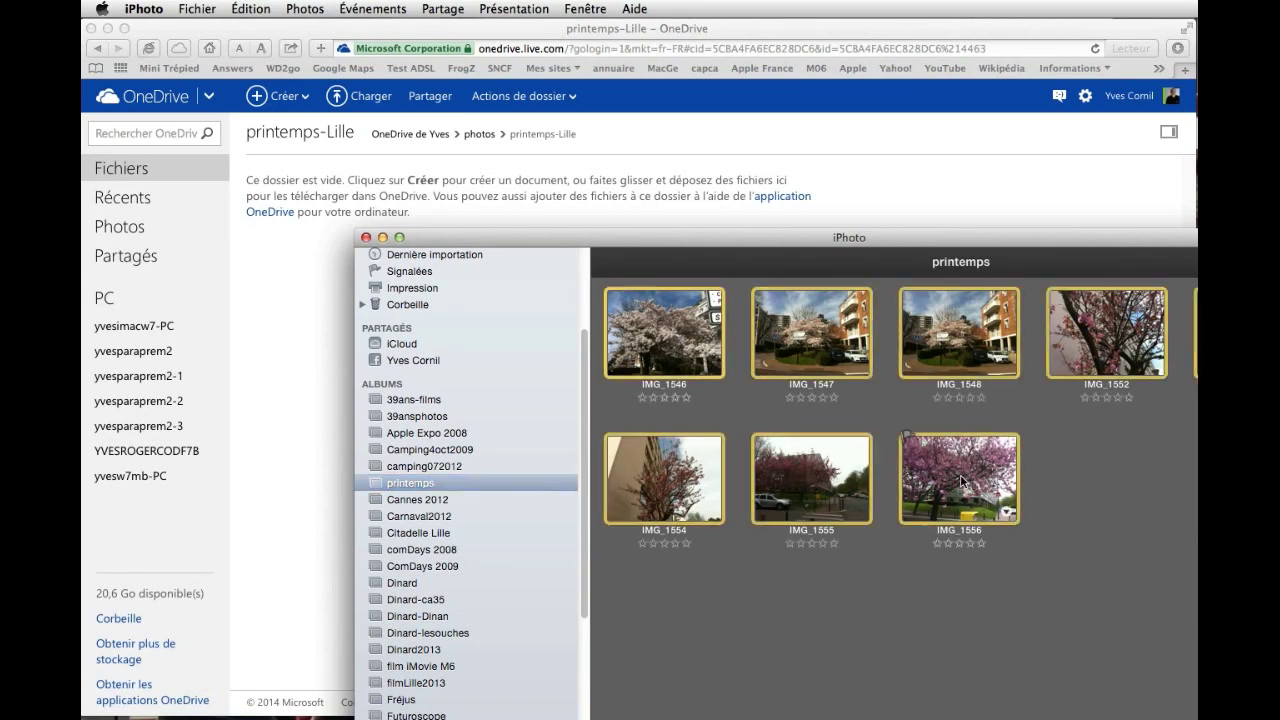
{"action": "left_click_drag", "start_coordinate": [695, 347], "coordinate": [326, 307]}
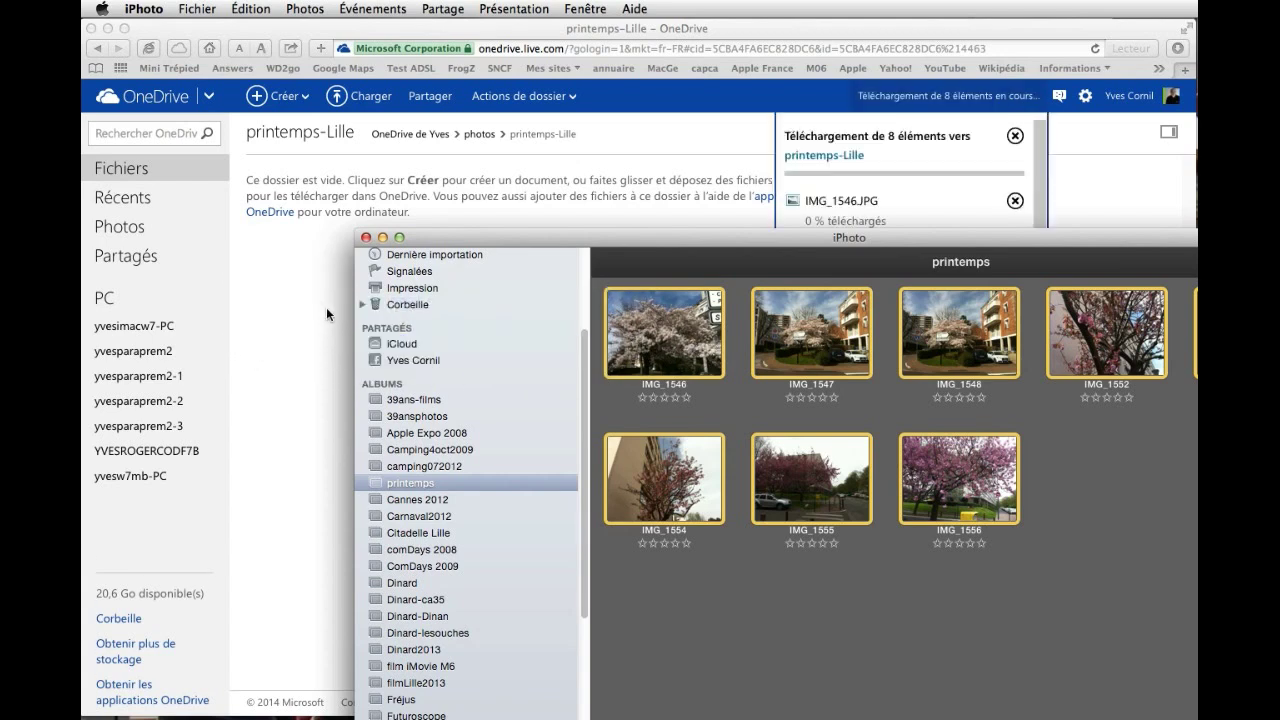
{"action": "left_click", "coordinate": [364, 237]}
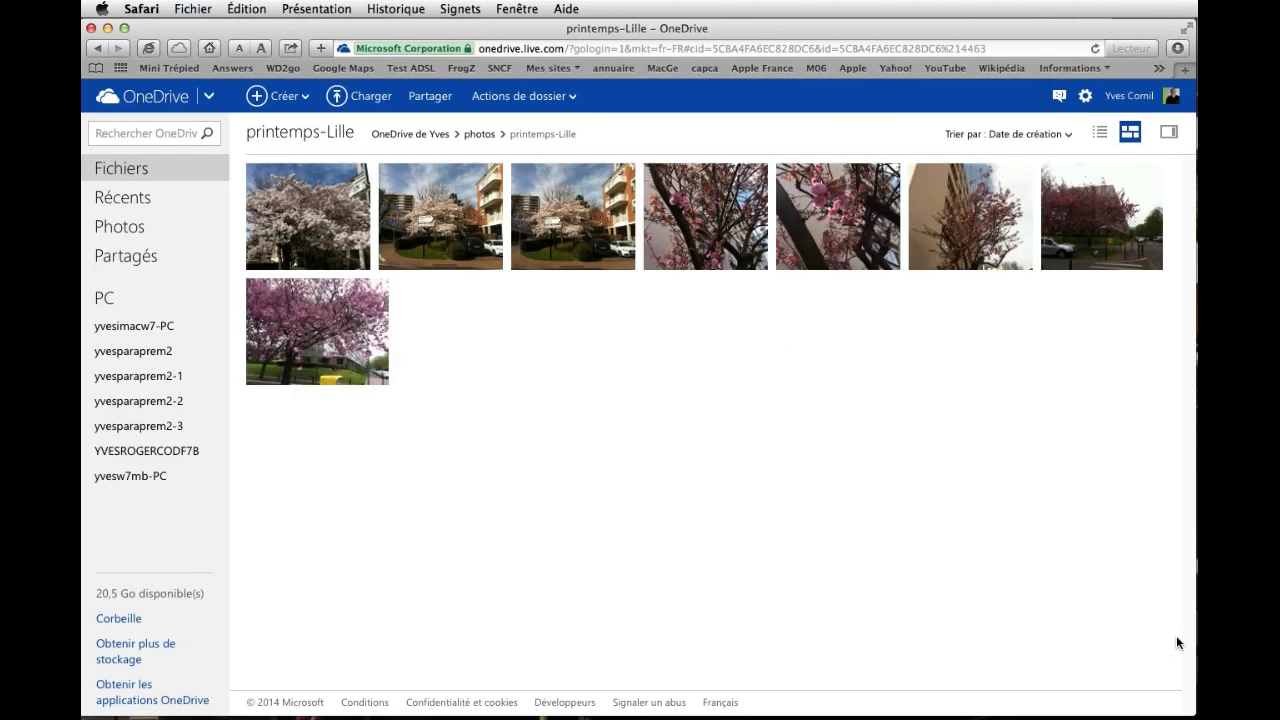
Switch between list and thumbnail views, show folder details, and open photo IMG_1553.
{"action": "left_click", "coordinate": [1101, 134]}
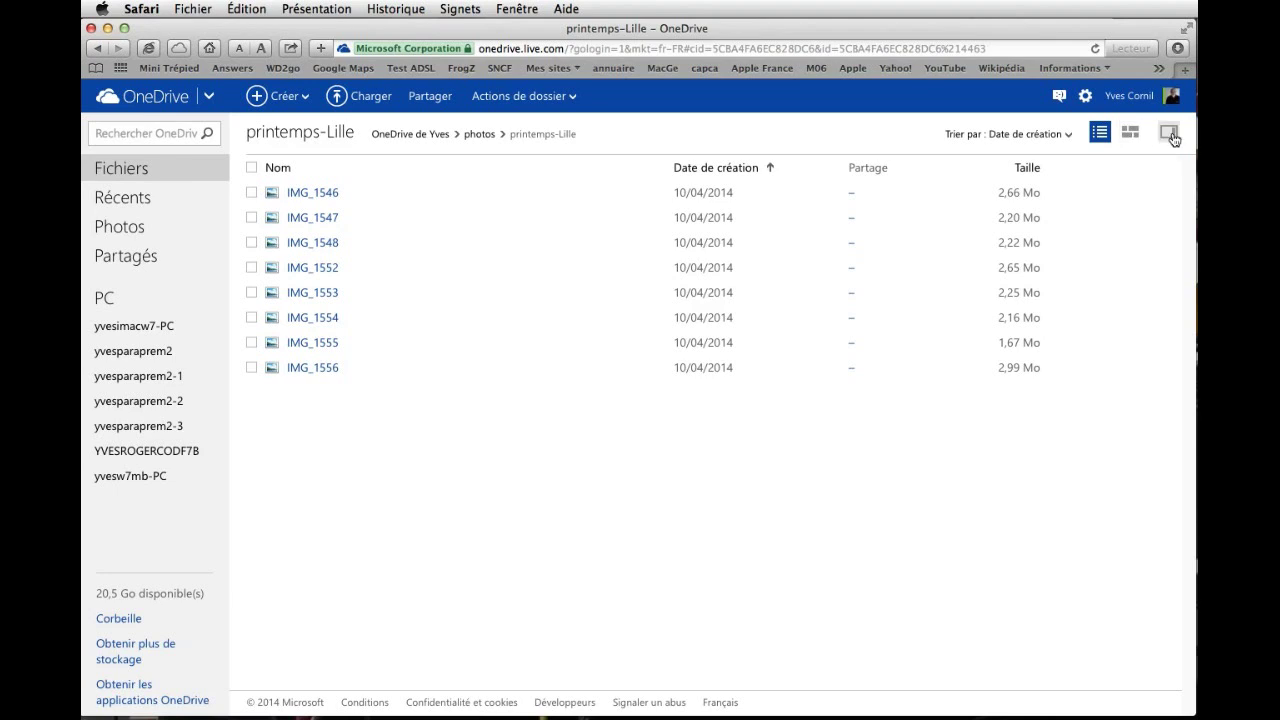
{"action": "left_click", "coordinate": [1130, 137]}
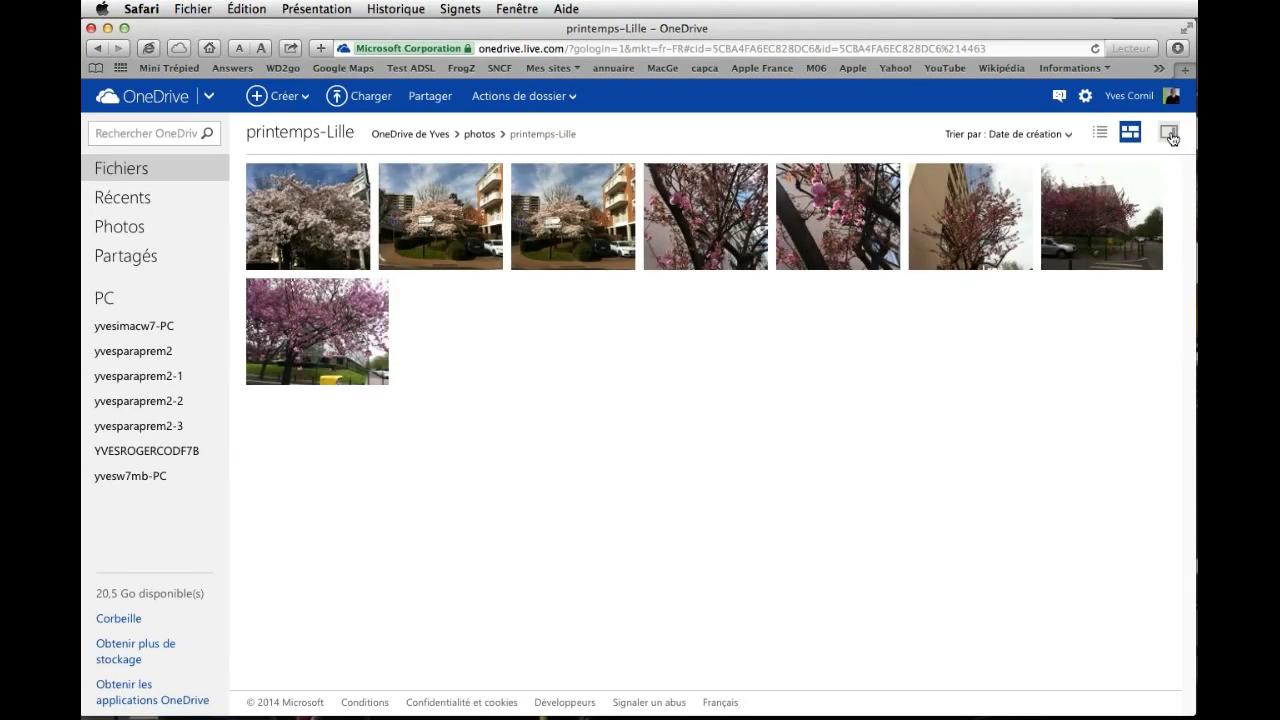
{"action": "left_click", "coordinate": [1169, 136]}
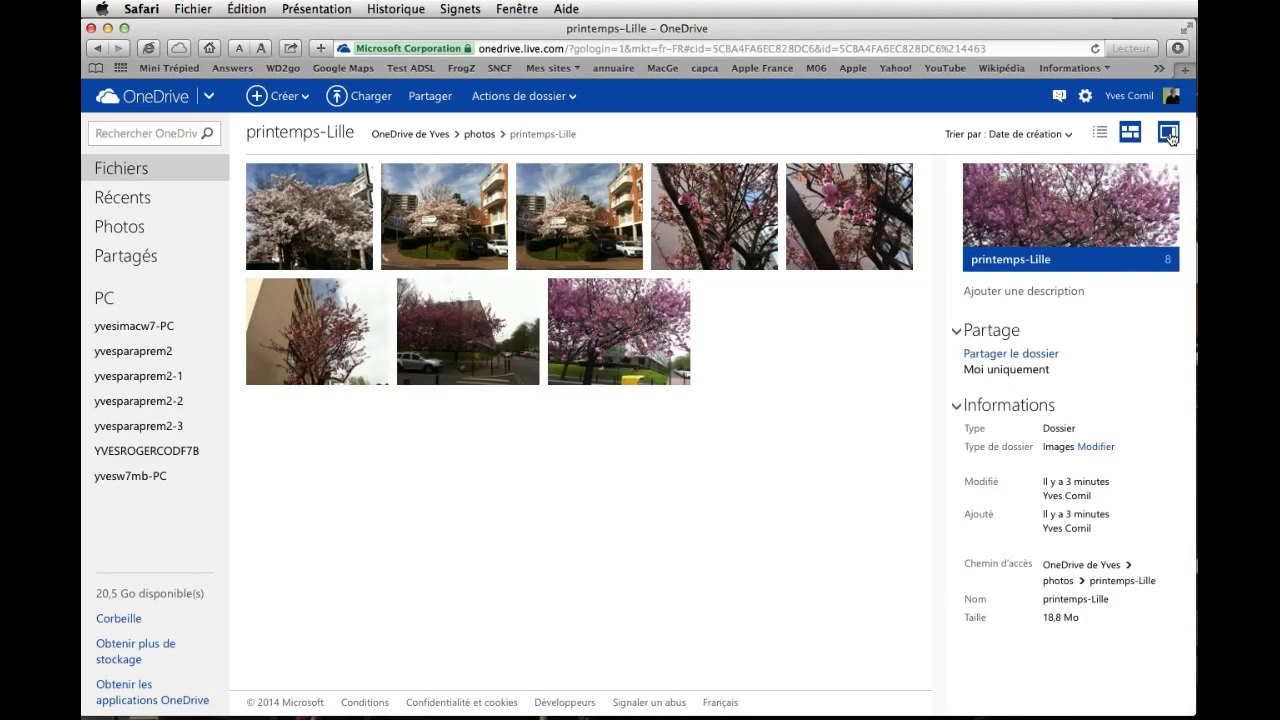
{"action": "left_click", "coordinate": [847, 219]}
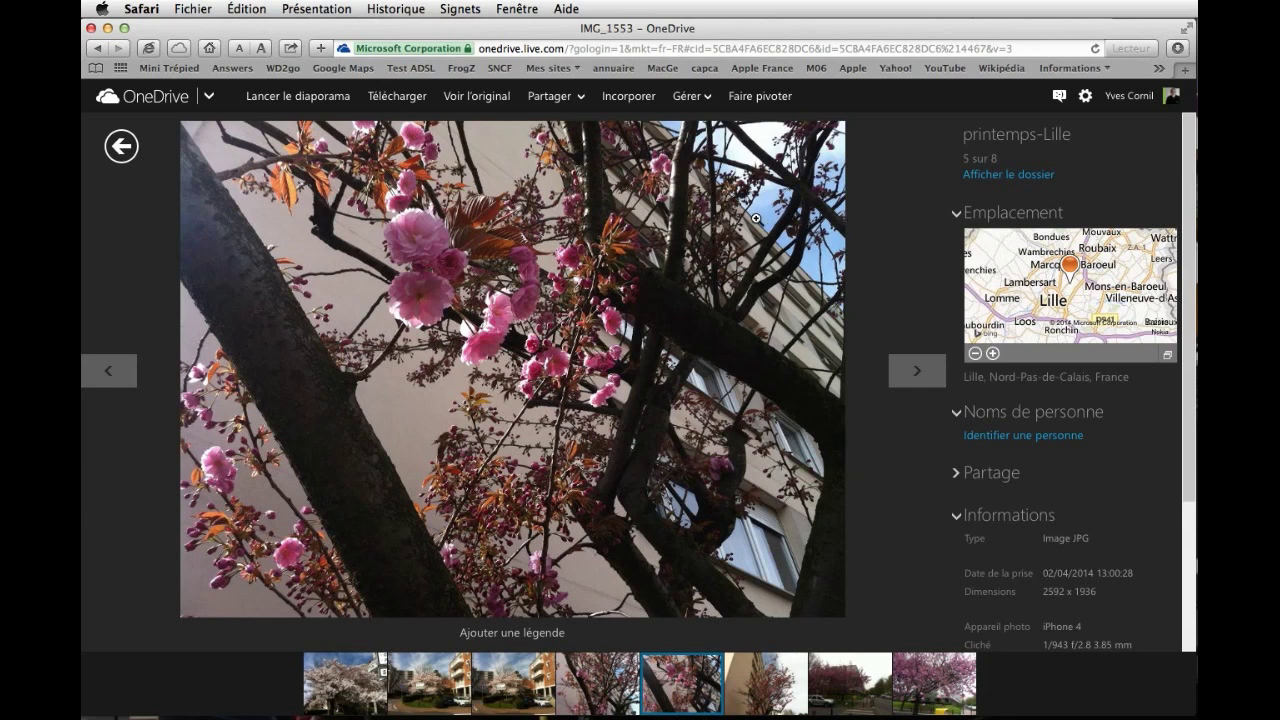
Step back through the photos to IMG_1546, then return to the printemps-Lille folder list.
{"action": "left_click", "coordinate": [104, 374]}
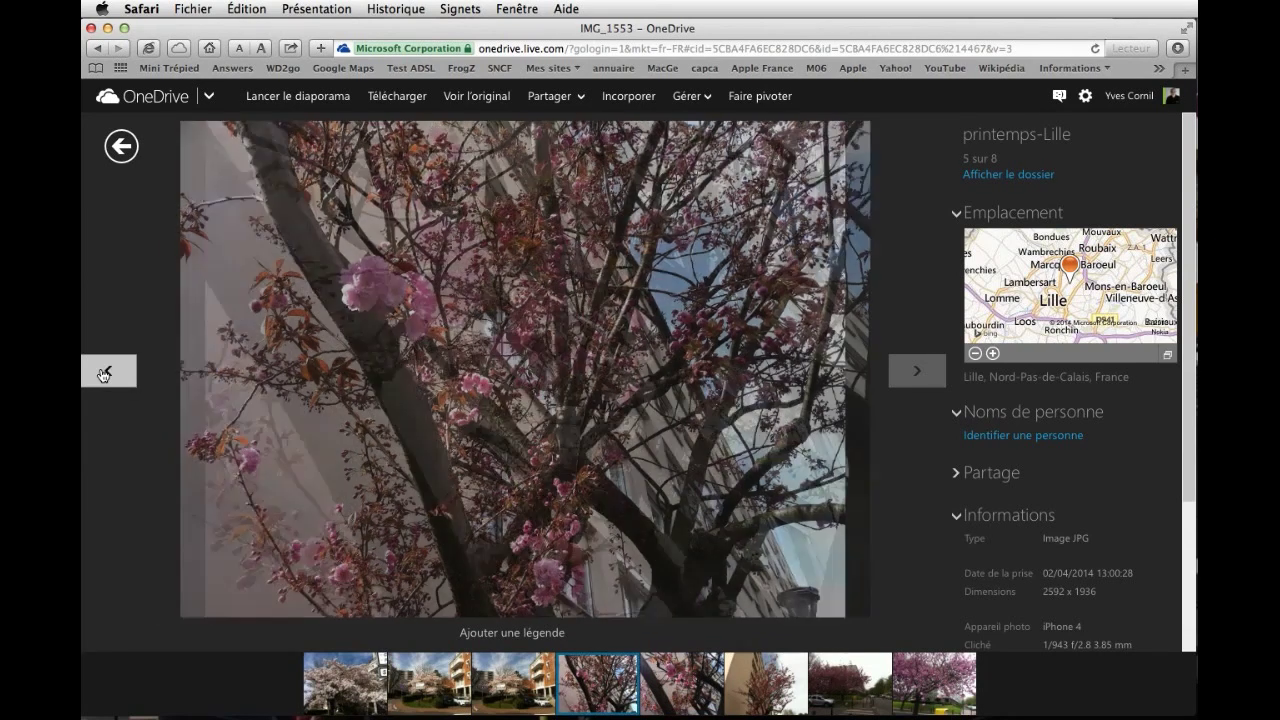
{"action": "left_click", "coordinate": [104, 374]}
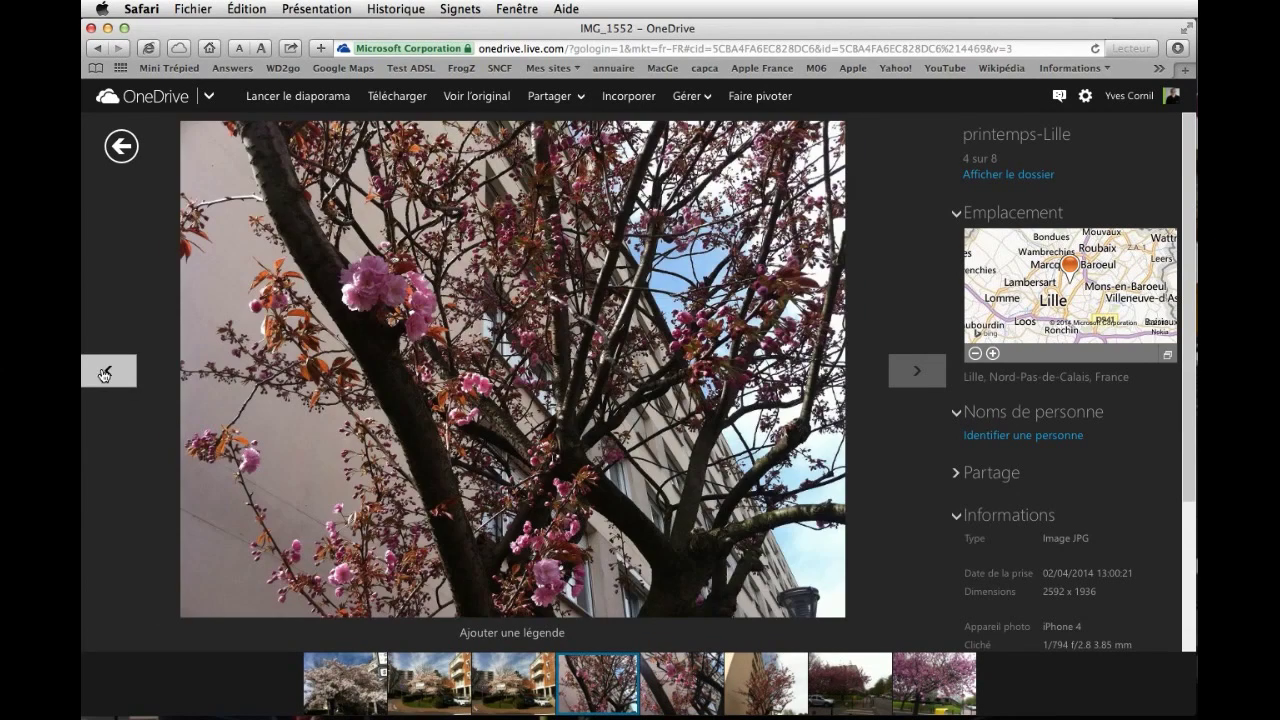
{"action": "left_click", "coordinate": [104, 374]}
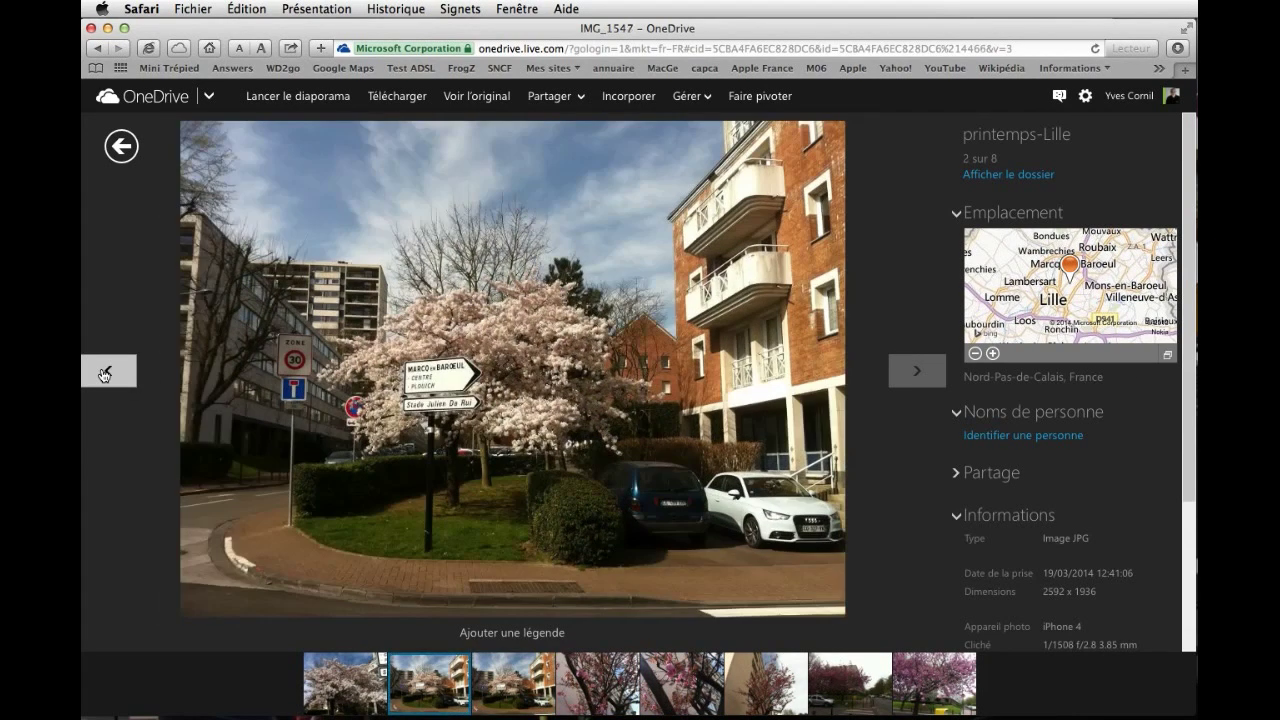
{"action": "left_click", "coordinate": [104, 374]}
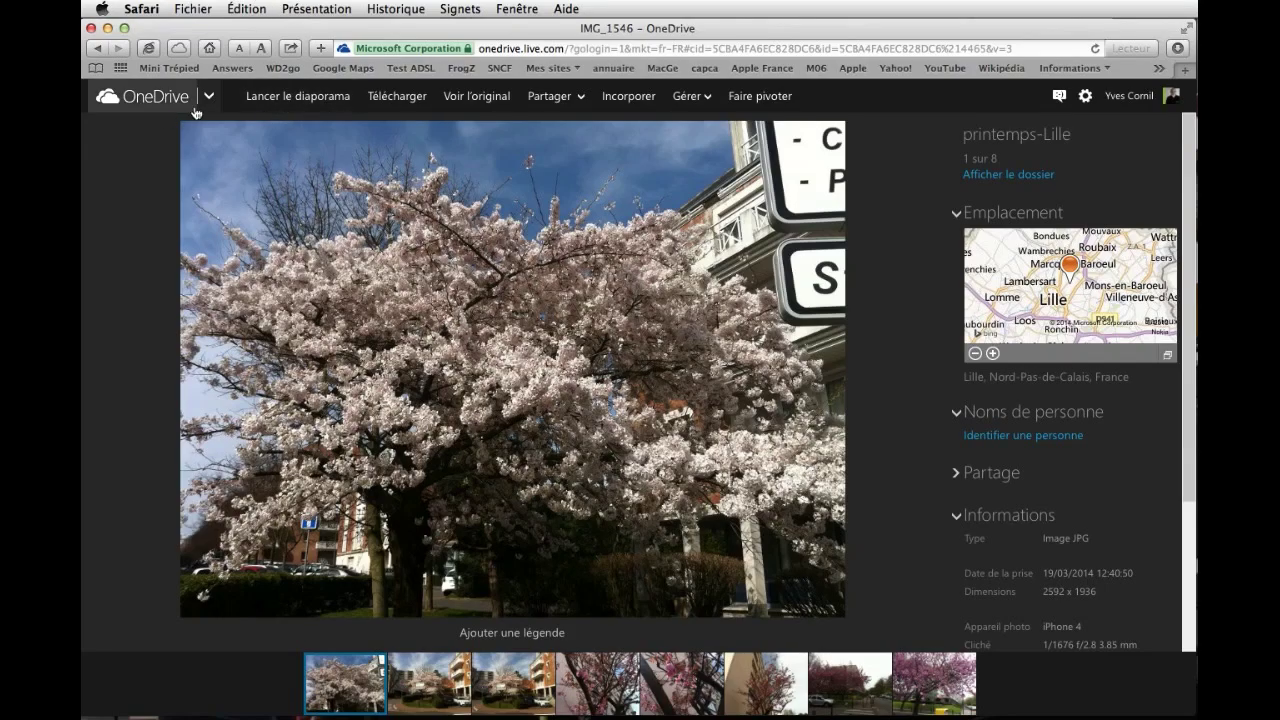
{"action": "left_click", "coordinate": [207, 100]}
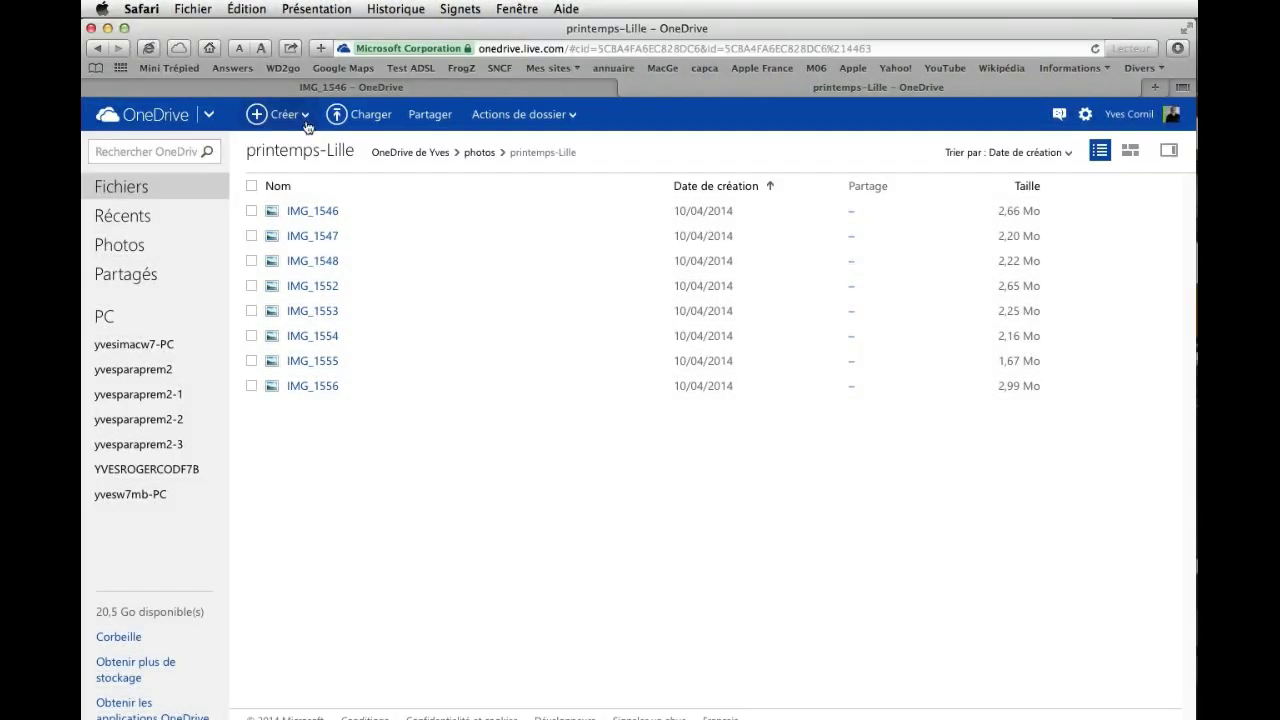
Switch to Outlook.com via the app launcher, start a new message and show the Insérer options.
{"action": "left_click", "coordinate": [209, 116]}
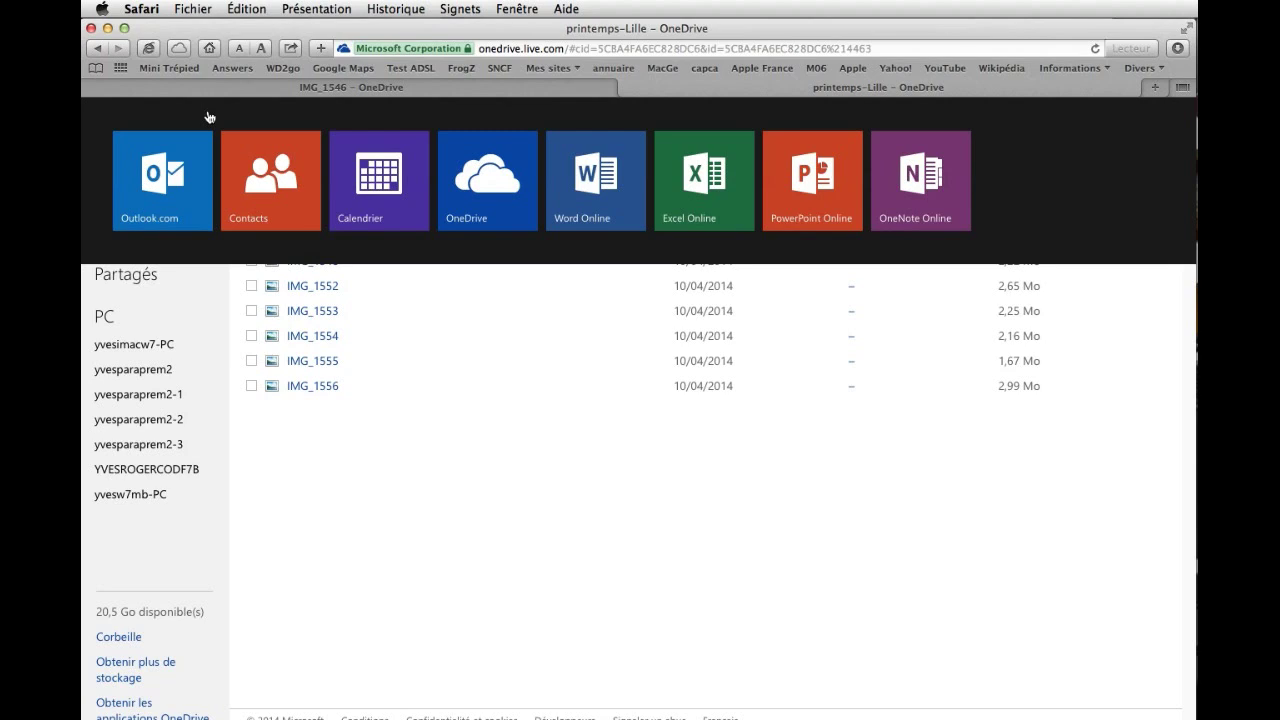
{"action": "left_click", "coordinate": [153, 189]}
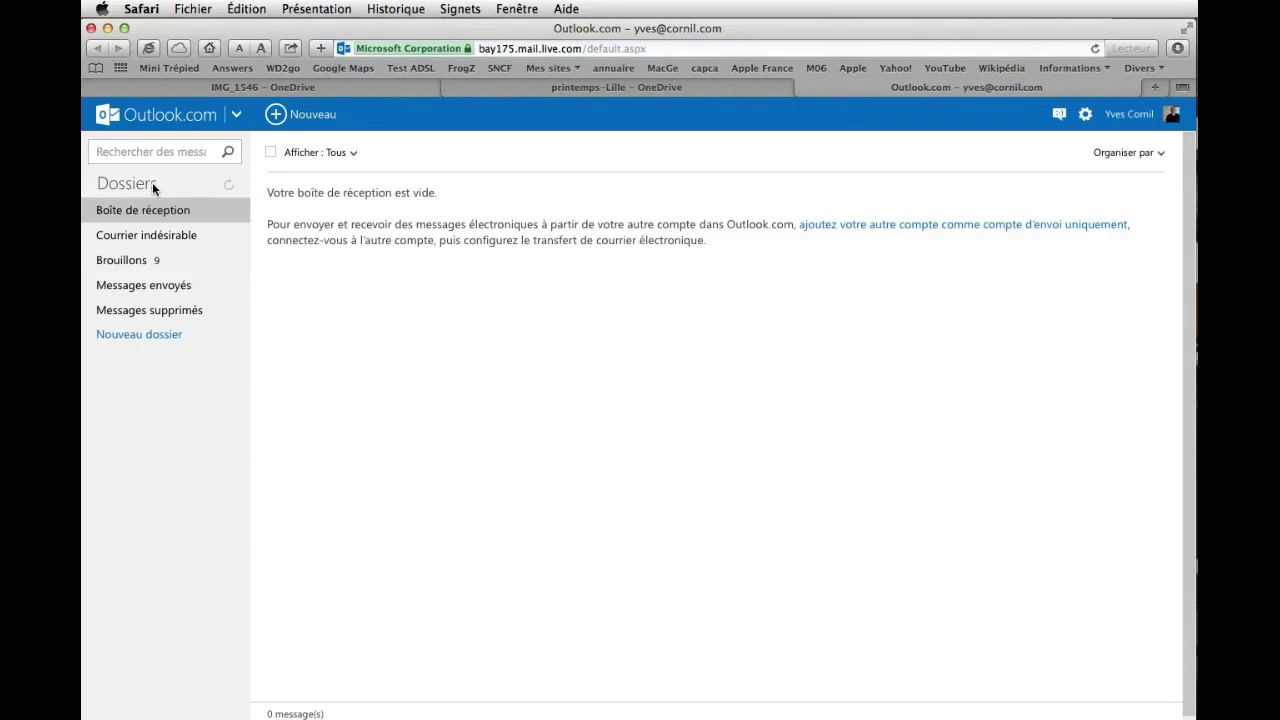
{"action": "left_click", "coordinate": [276, 116]}
{"action": "left_click", "coordinate": [415, 116]}
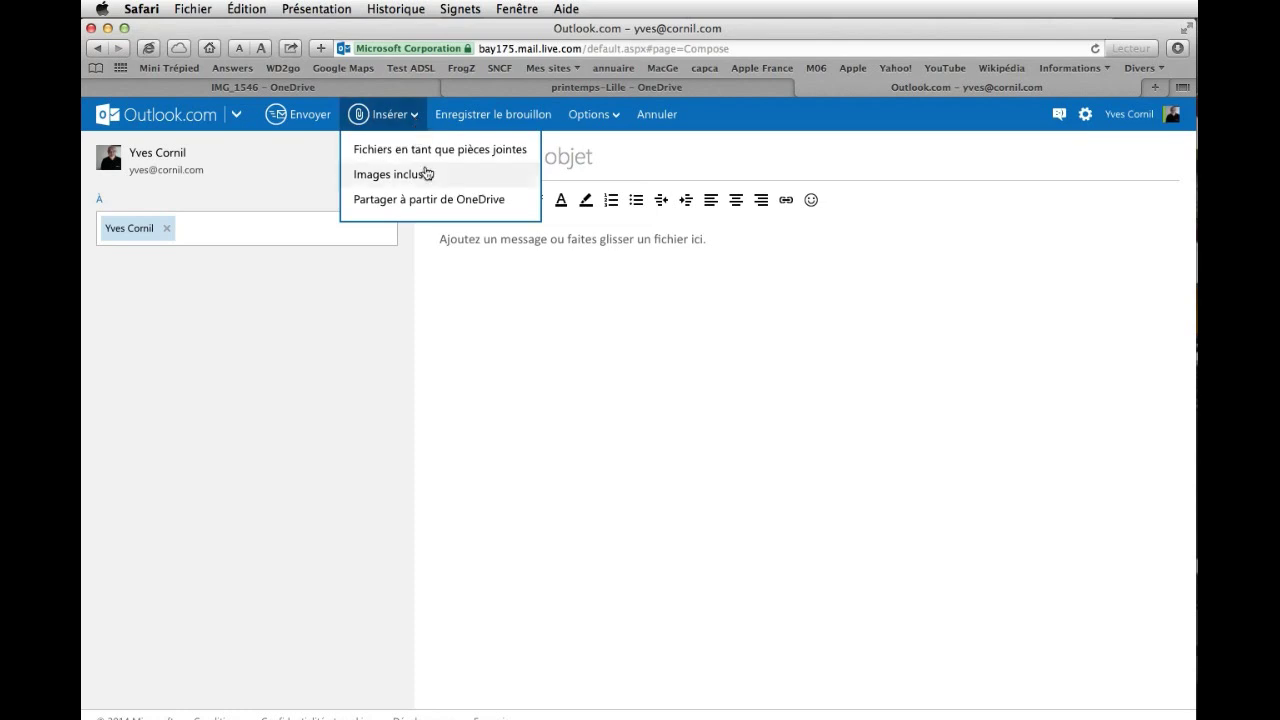
Insert OneDrive share links for all eight photos from photos > printemps-Lille into the message.
{"action": "left_click", "coordinate": [427, 205]}
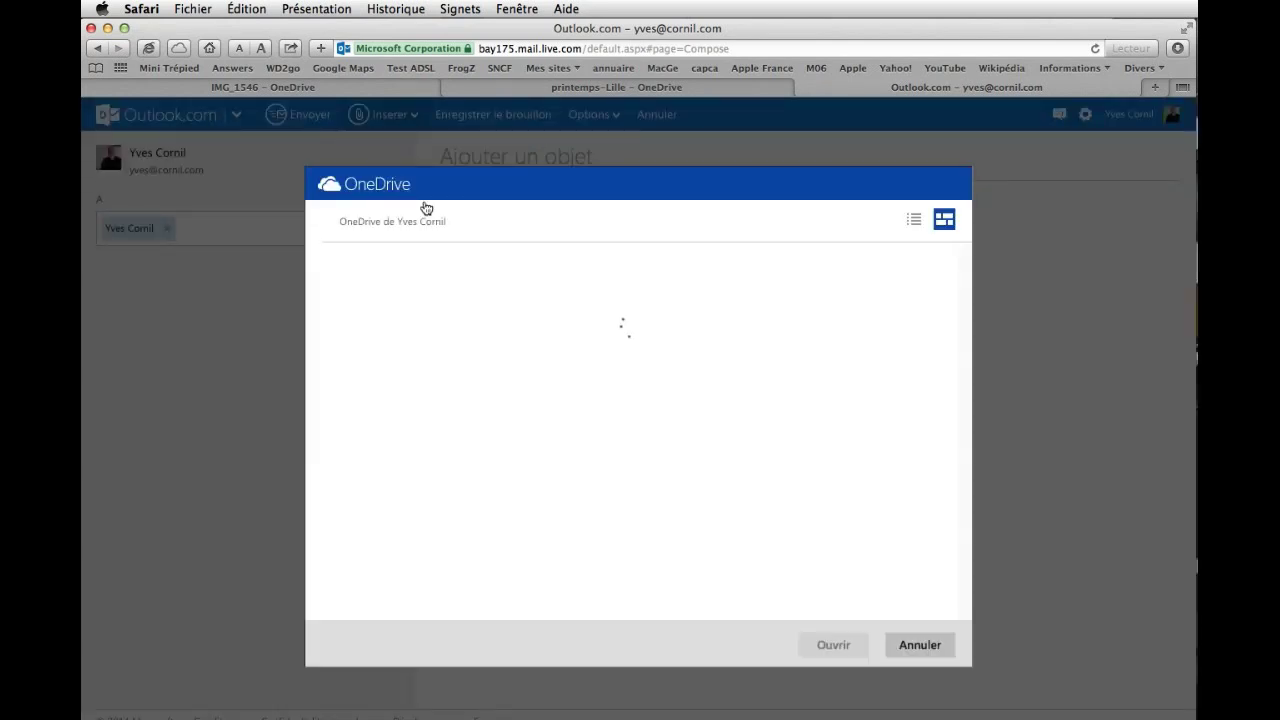
{"action": "left_click", "coordinate": [820, 374]}
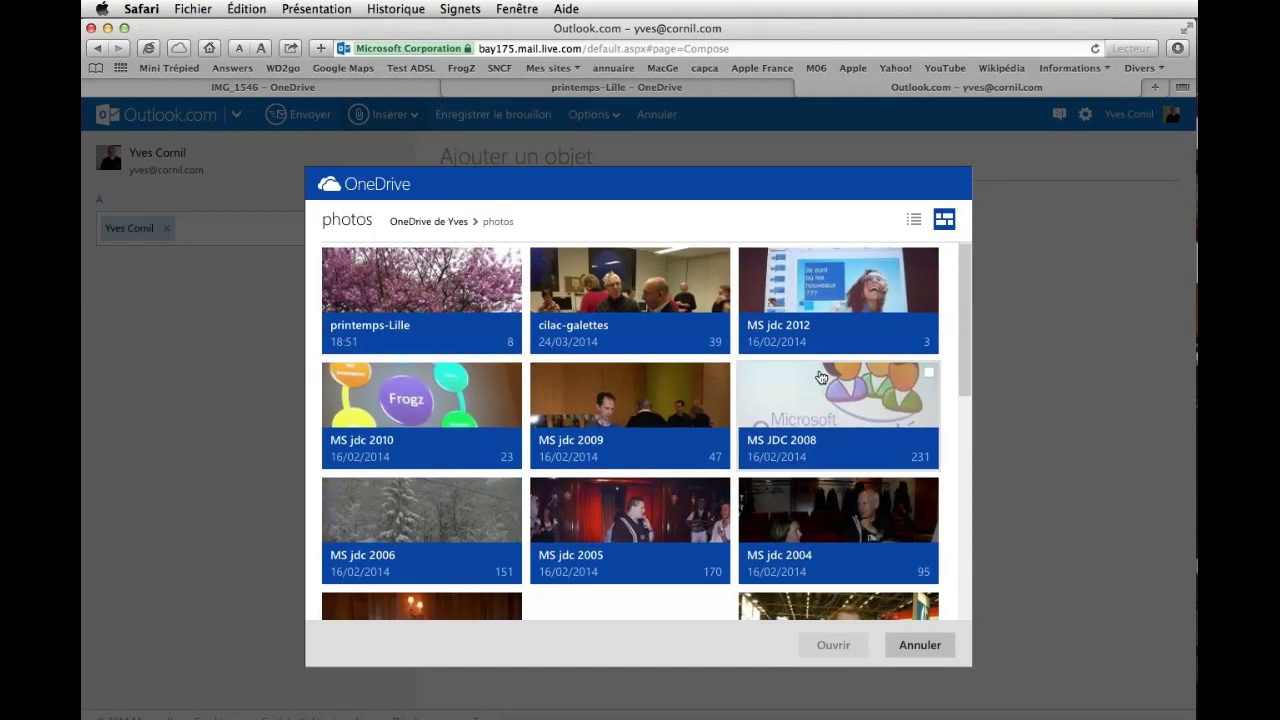
{"action": "left_click", "coordinate": [378, 297]}
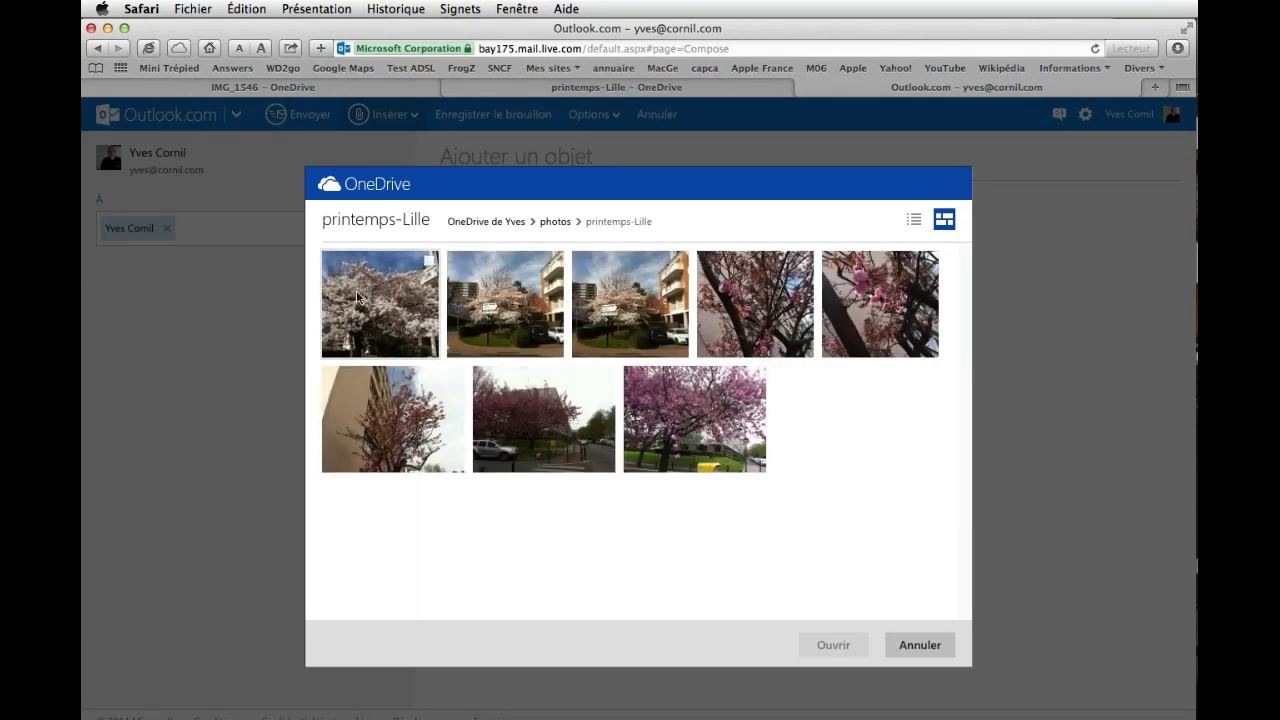
{"action": "mouse_move", "coordinate": [427, 267]}
{"action": "left_click", "coordinate": [427, 265]}
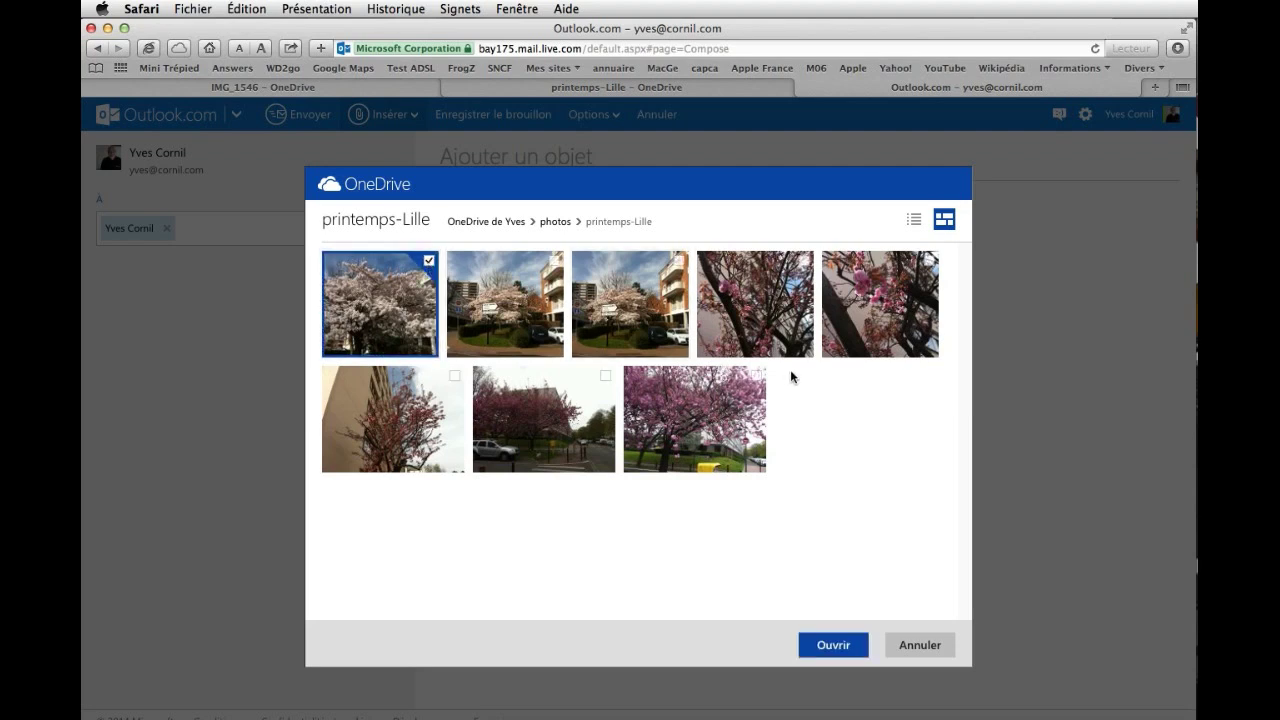
{"action": "left_click", "coordinate": [755, 378], "text": "shift"}
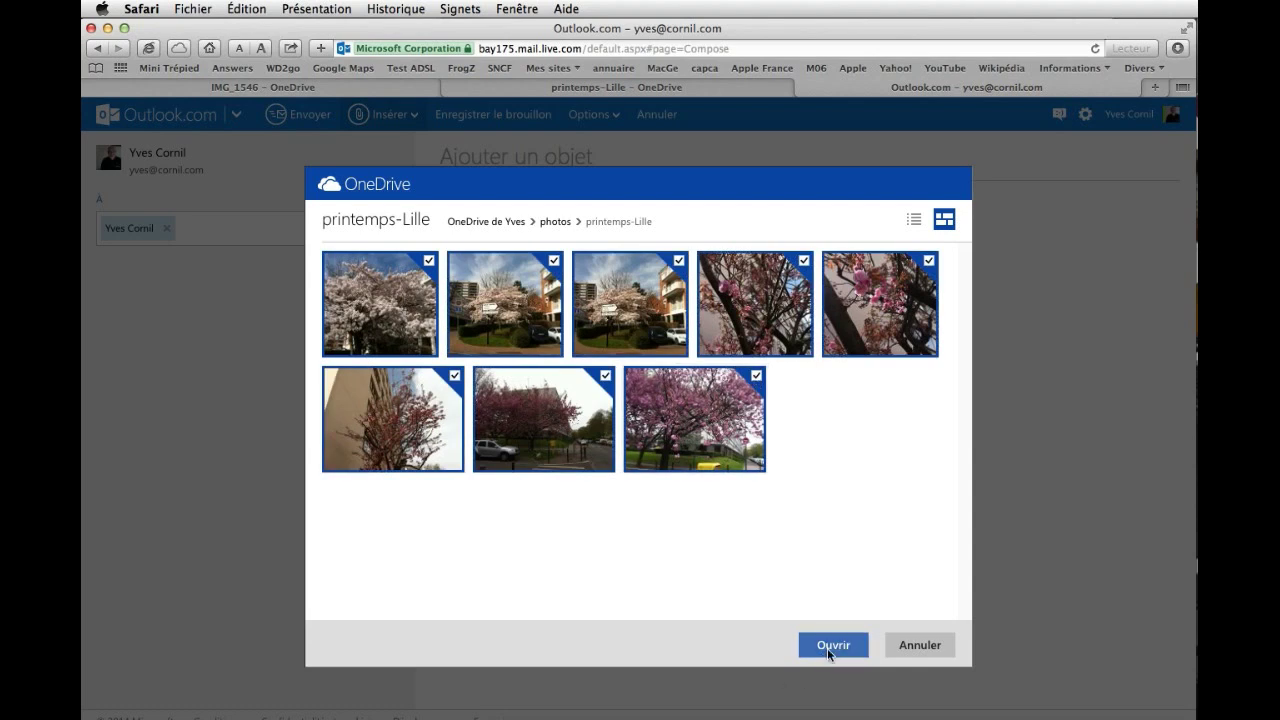
{"action": "left_click", "coordinate": [829, 647]}
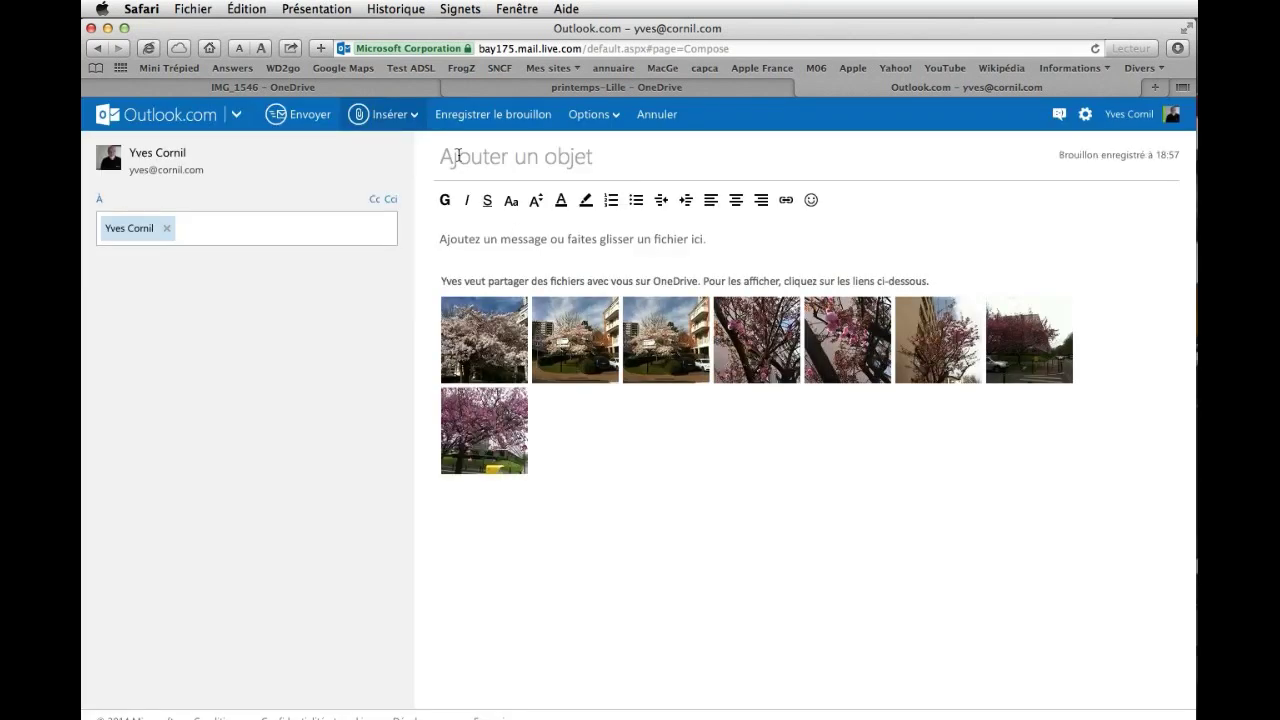
{"action": "left_click", "coordinate": [458, 152]}
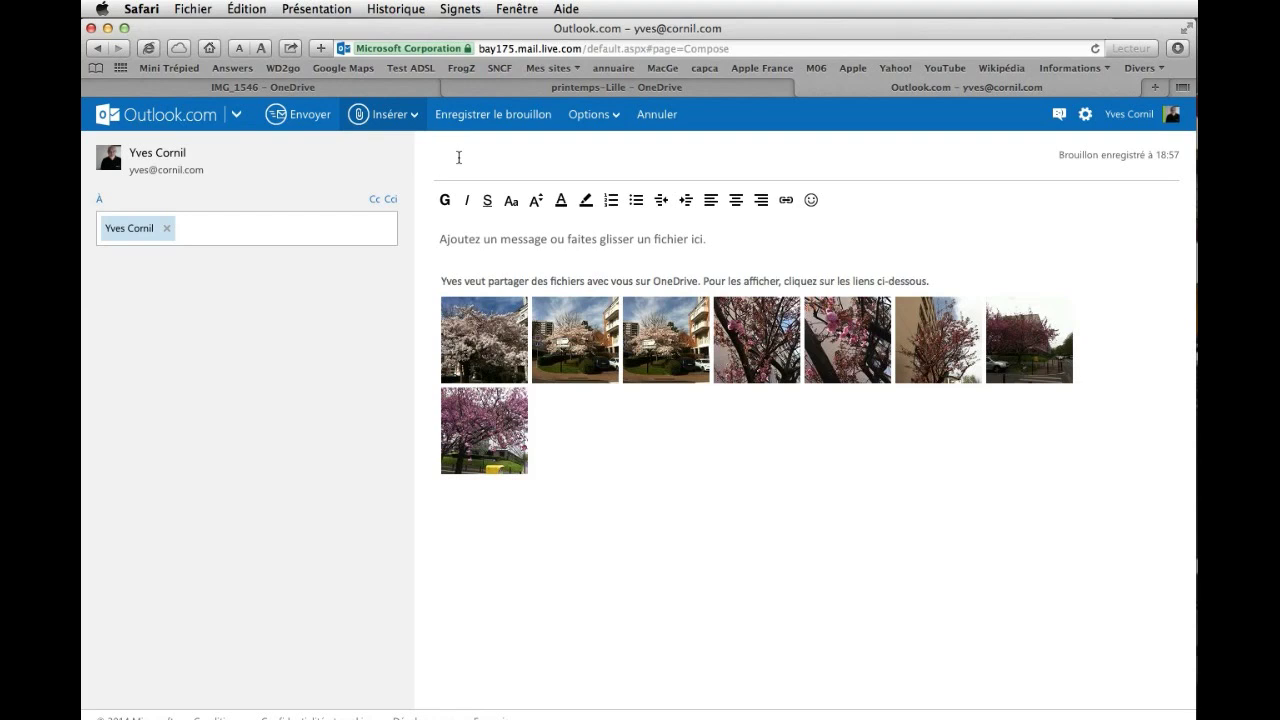
Send it with subject 'Printemps à Lille', body 'Bonjour, Quelques photos du printemps à Lille.' and a signature.
{"action": "type", "text": "Printemps à Lille"}
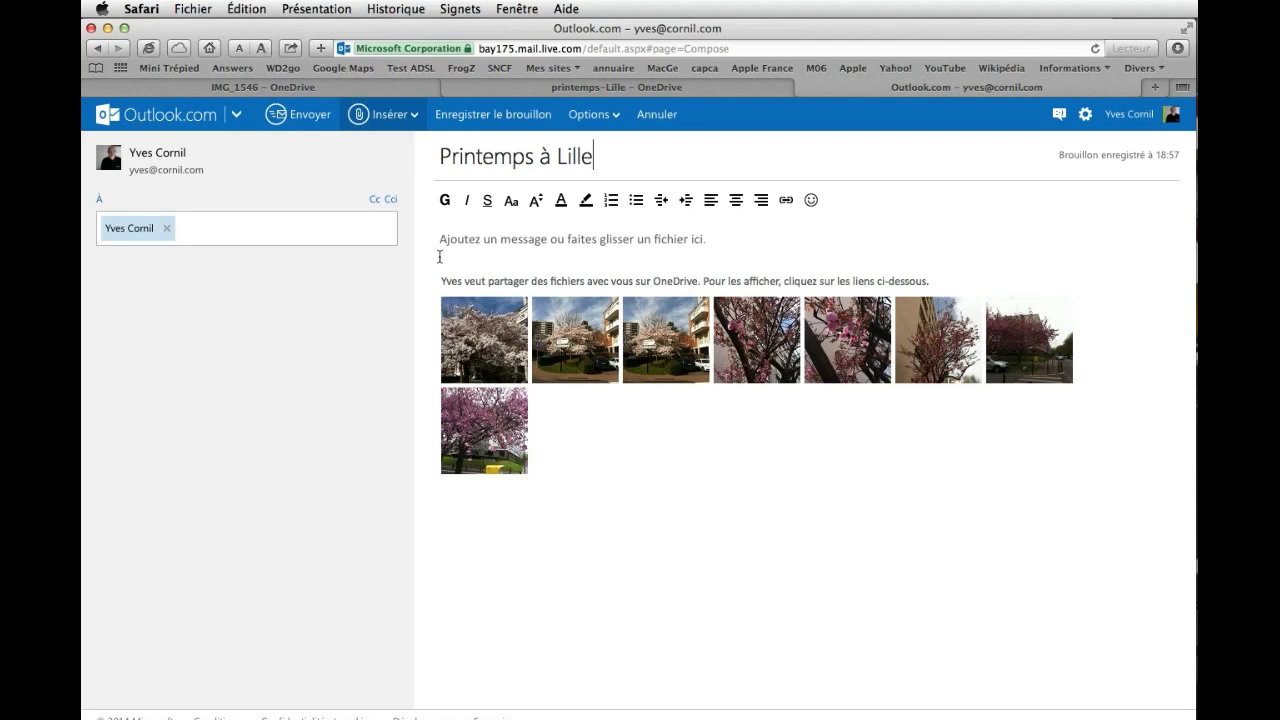
{"action": "left_click", "coordinate": [449, 246]}
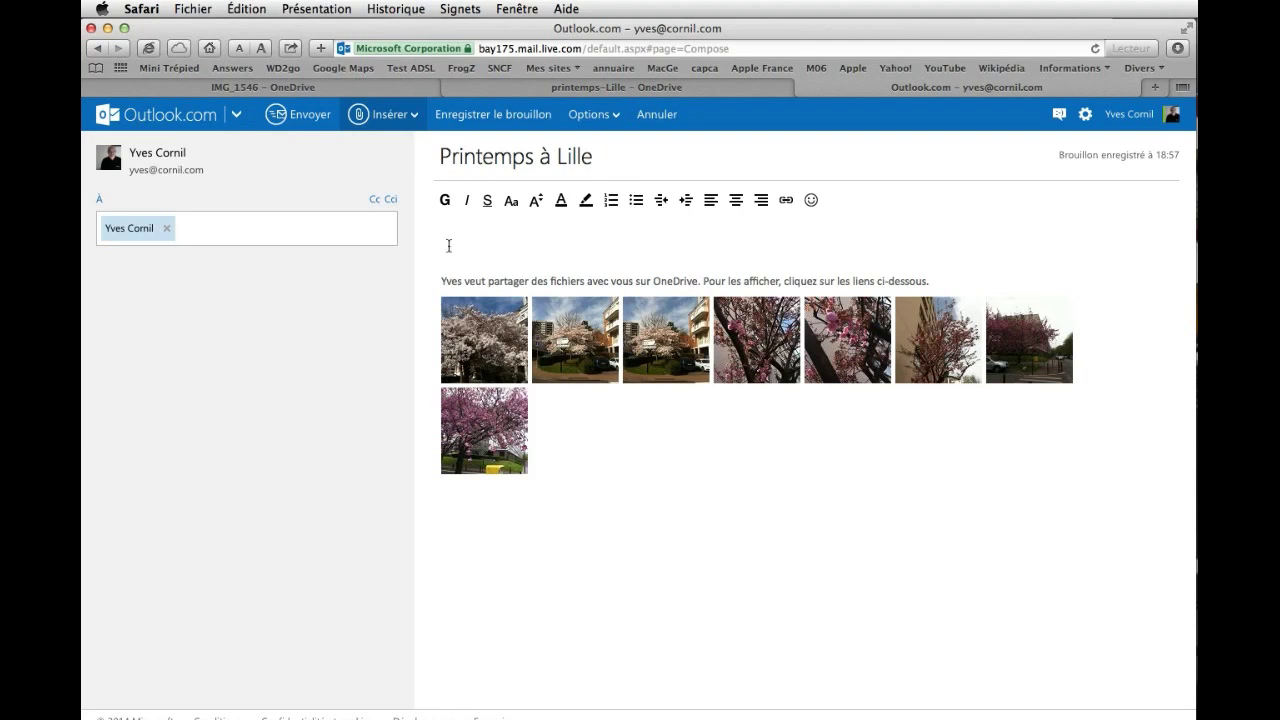
{"action": "type", "text": "Bonjour,"}
{"action": "key", "text": "Return"}
{"action": "type", "text": "Quelques photos du printemps à Lille"}
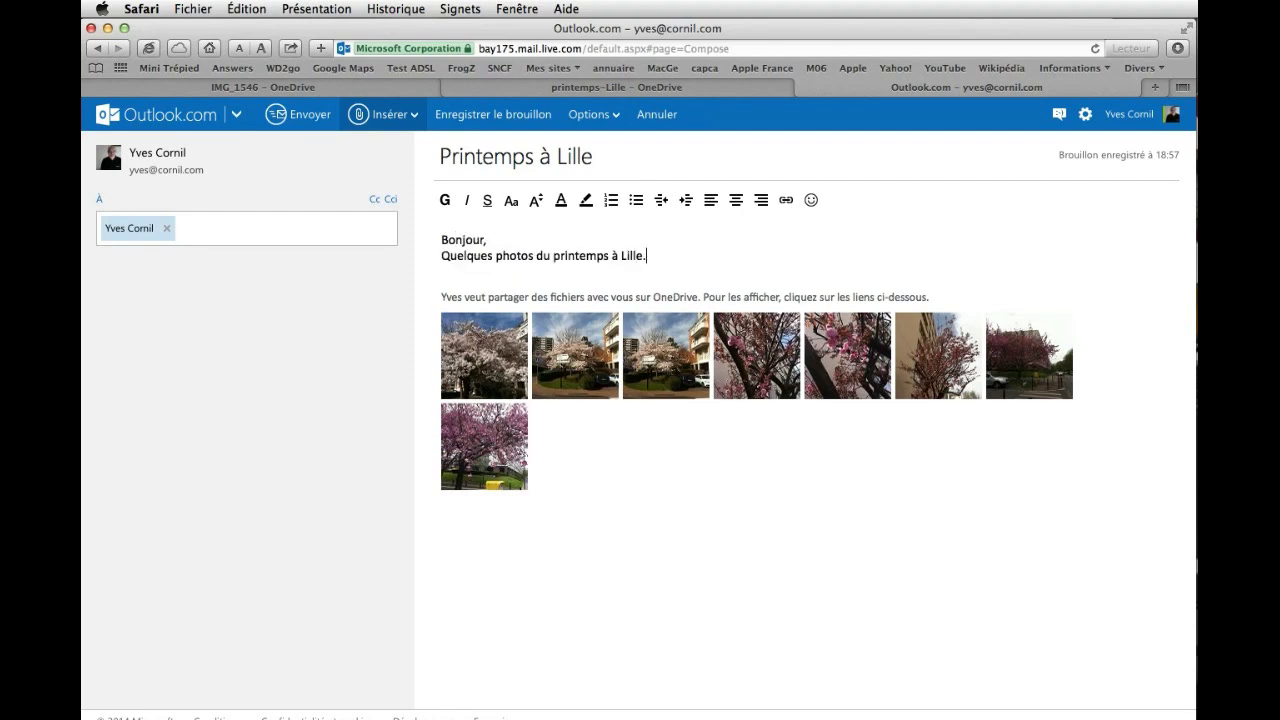
{"action": "type", "text": "."}
{"action": "key", "text": "Return"}
{"action": "type", "text": "Yves"}
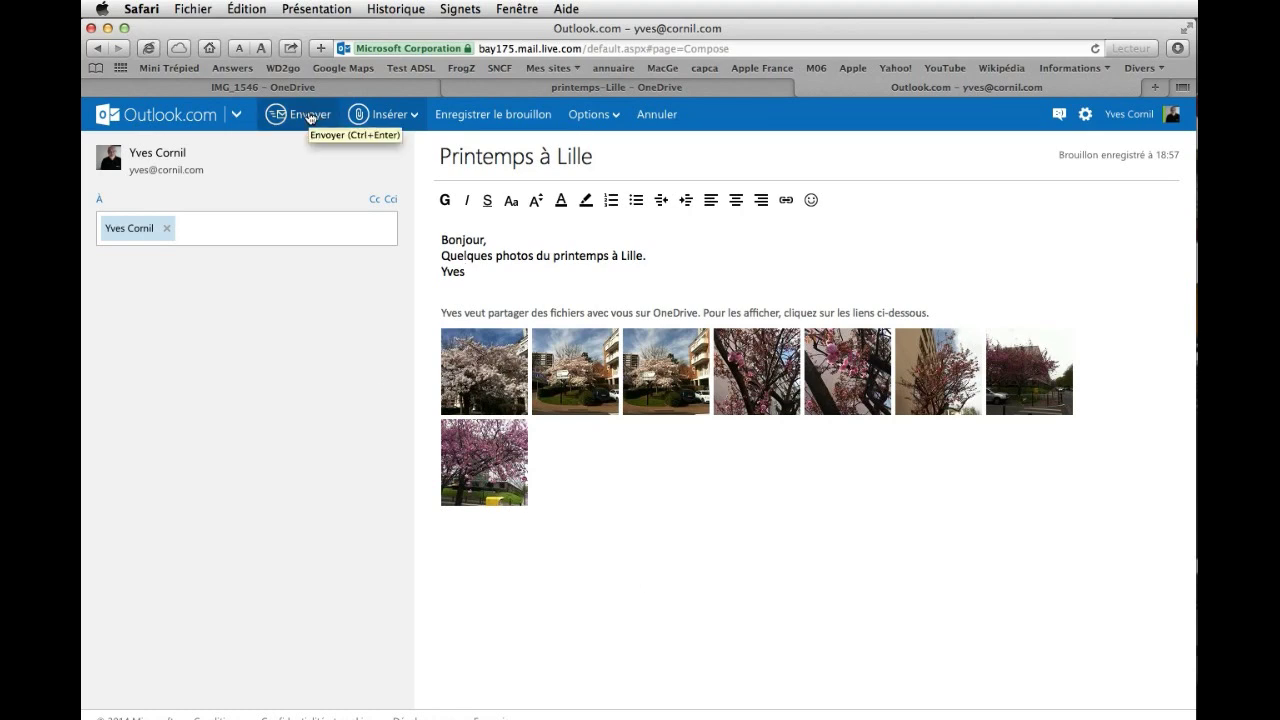
{"action": "left_click", "coordinate": [310, 116]}
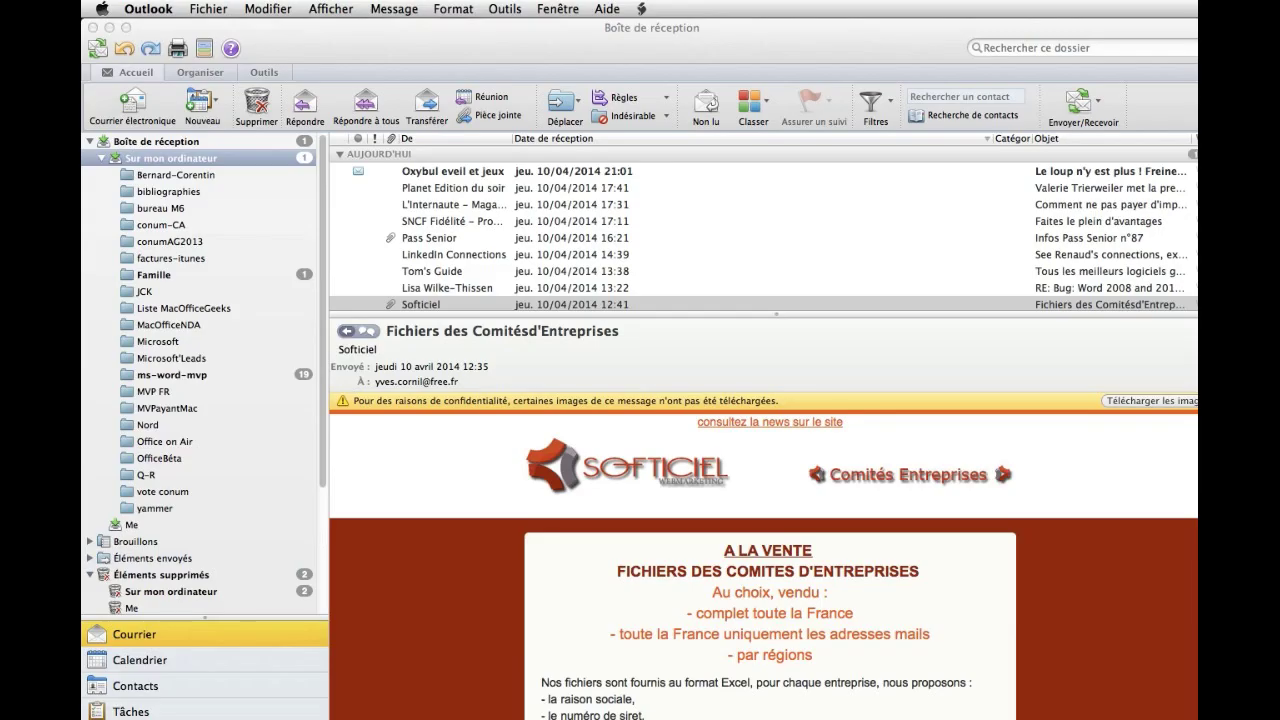
In Outlook's Famille folder, open 'Printemps à Lille', download its previews and open photo IMG_1546 on OneDrive.
{"action": "left_click", "coordinate": [152, 282]}
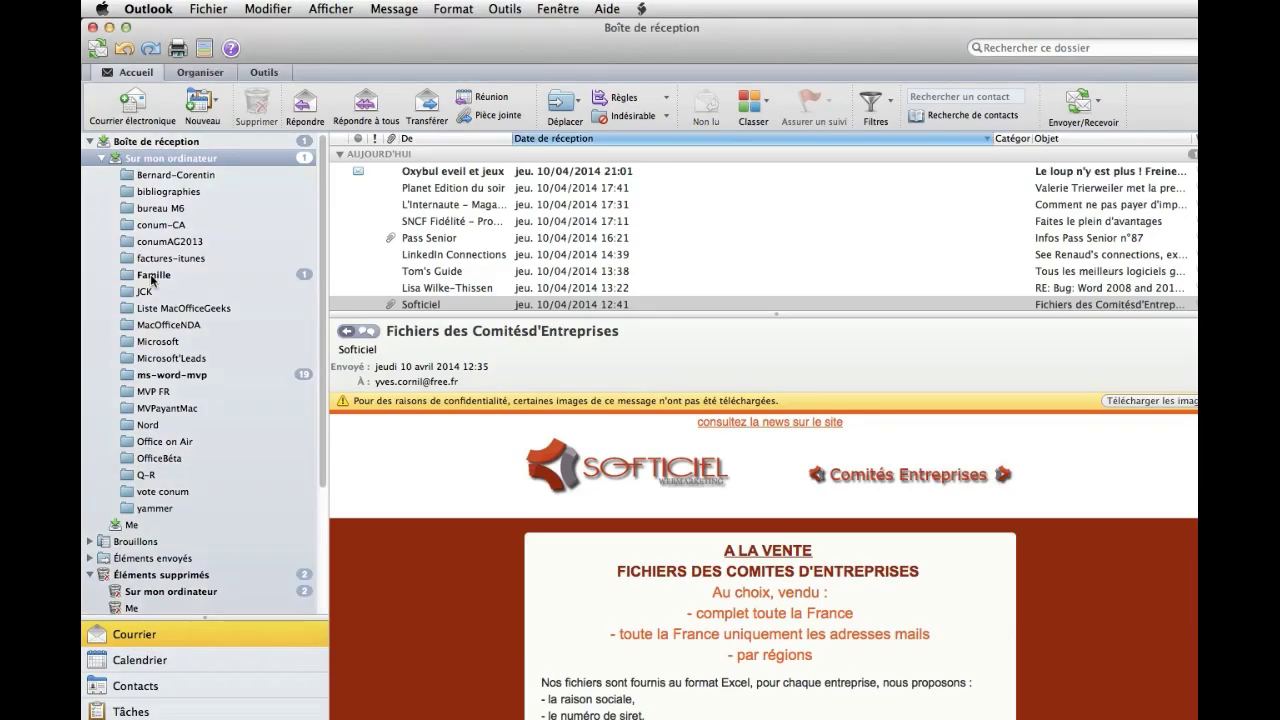
{"action": "left_click", "coordinate": [152, 280]}
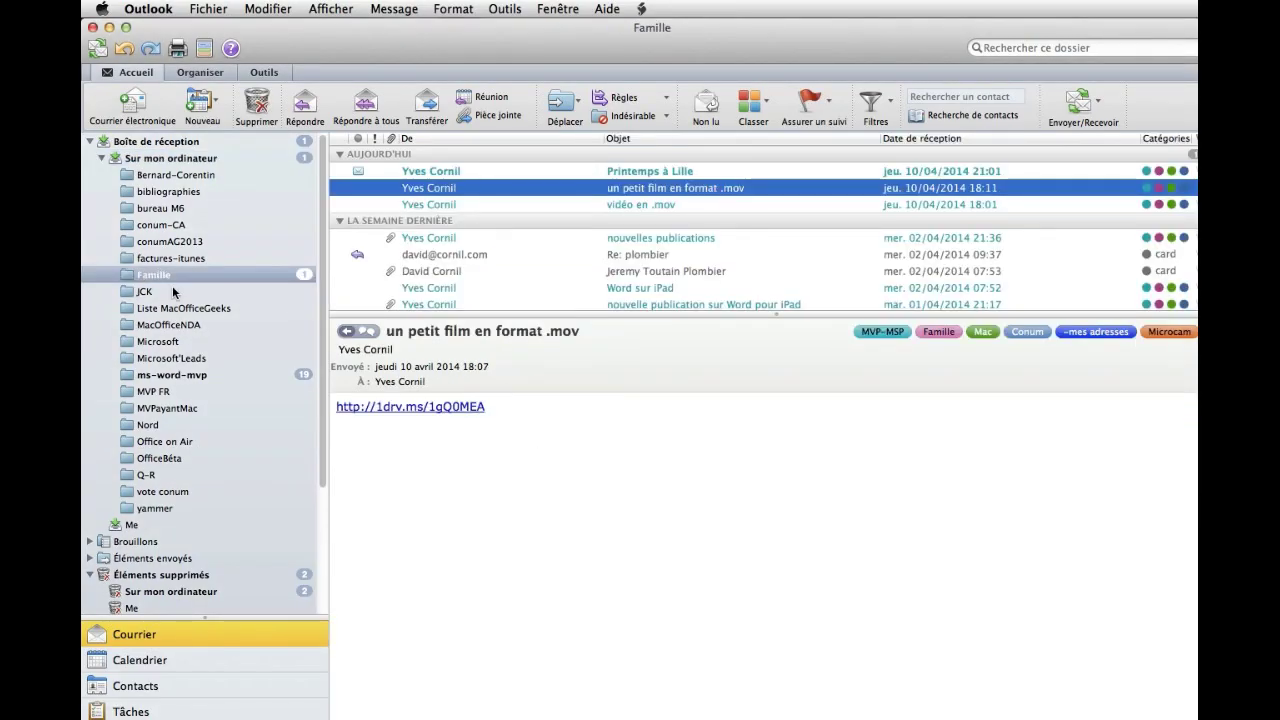
{"action": "left_click", "coordinate": [665, 172]}
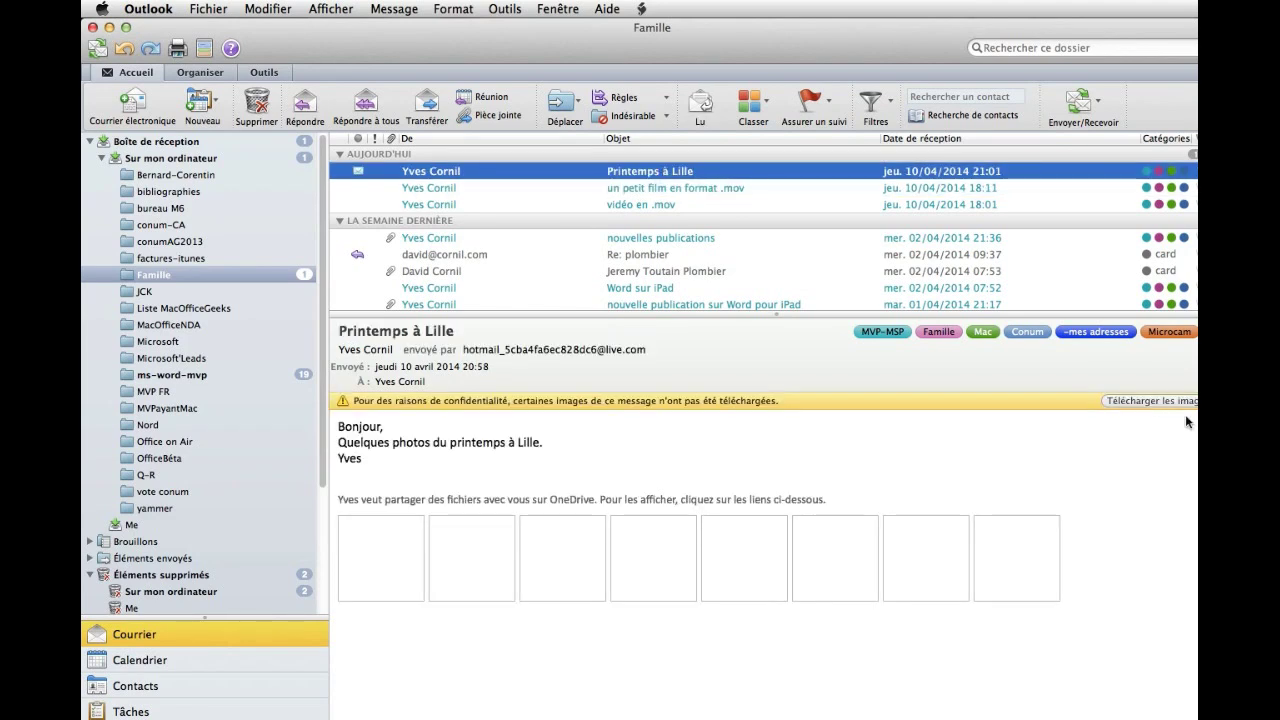
{"action": "left_click", "coordinate": [1135, 402]}
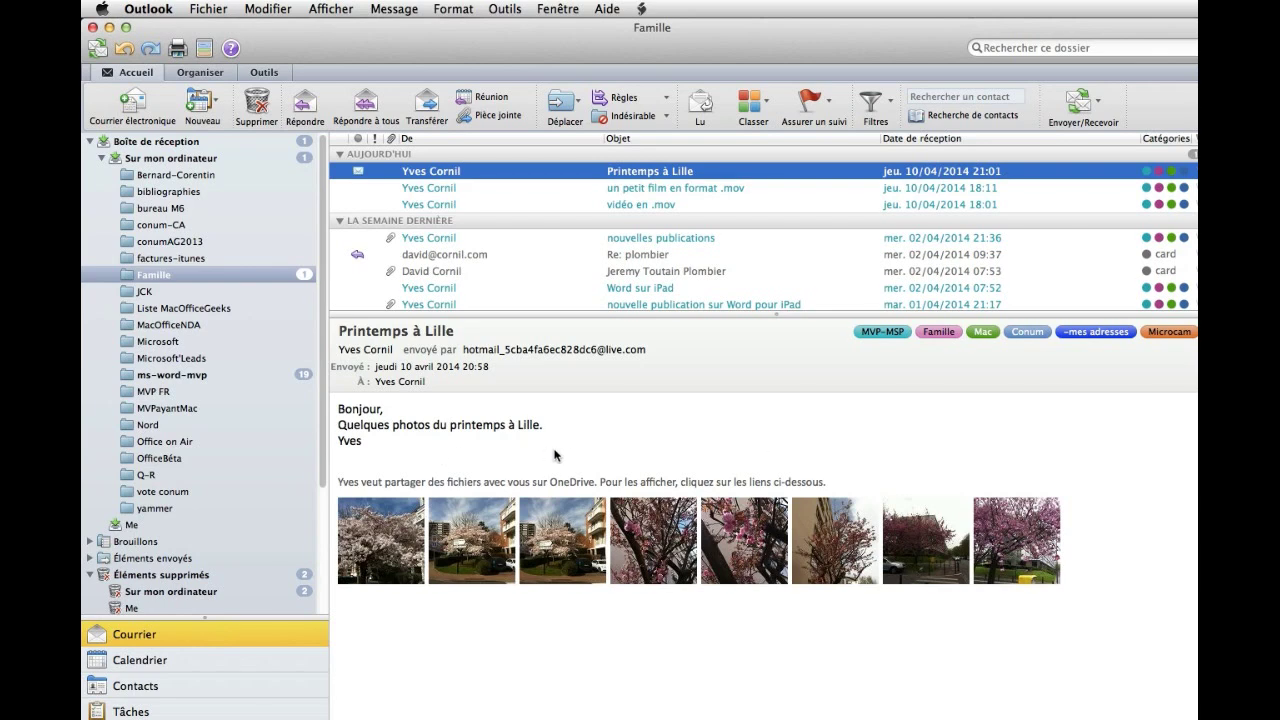
{"action": "left_click", "coordinate": [388, 550]}
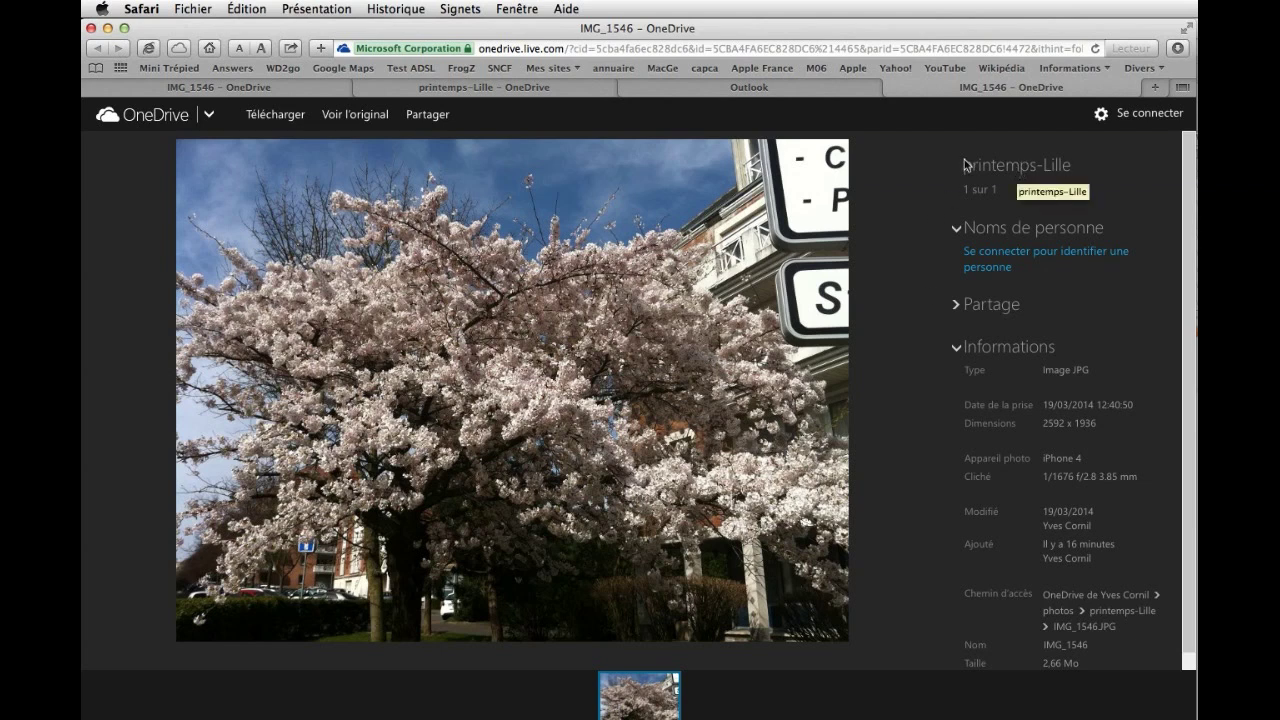
View the original full-size IMG_1546, close Safari, then open shared photo IMG_1553 from Outlook.
{"action": "left_click", "coordinate": [354, 115]}
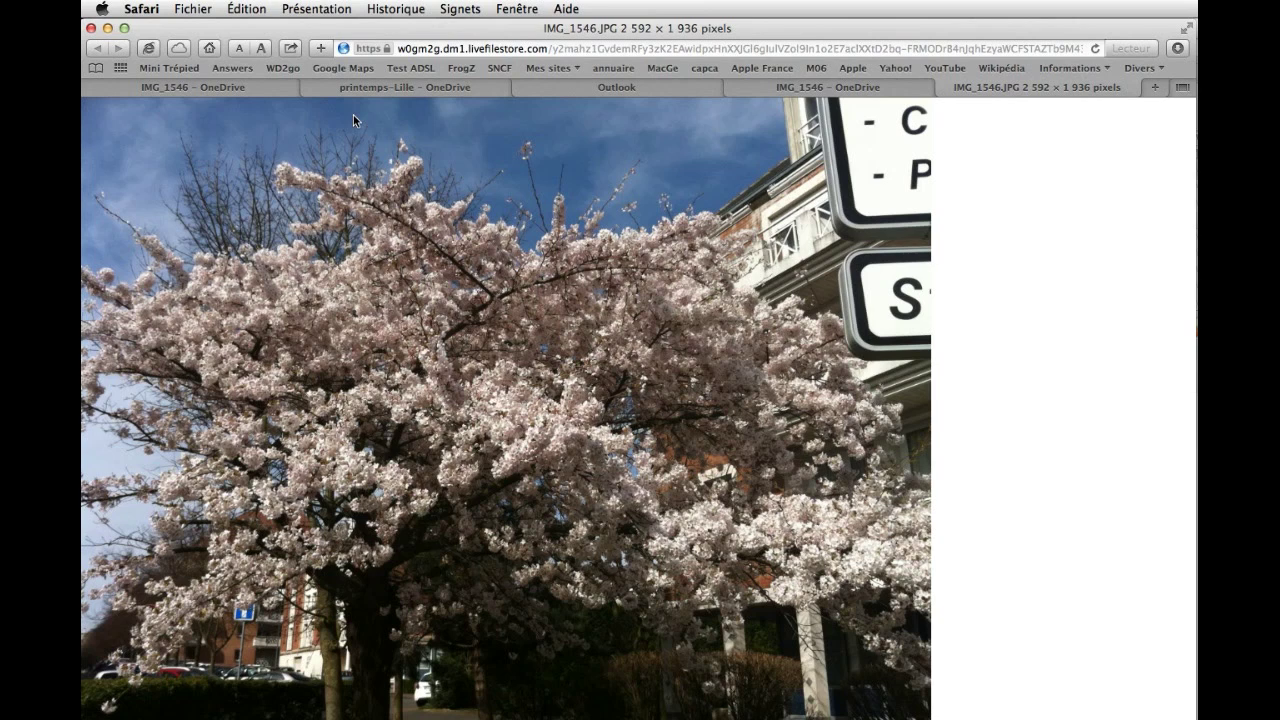
{"action": "left_click", "coordinate": [89, 28]}
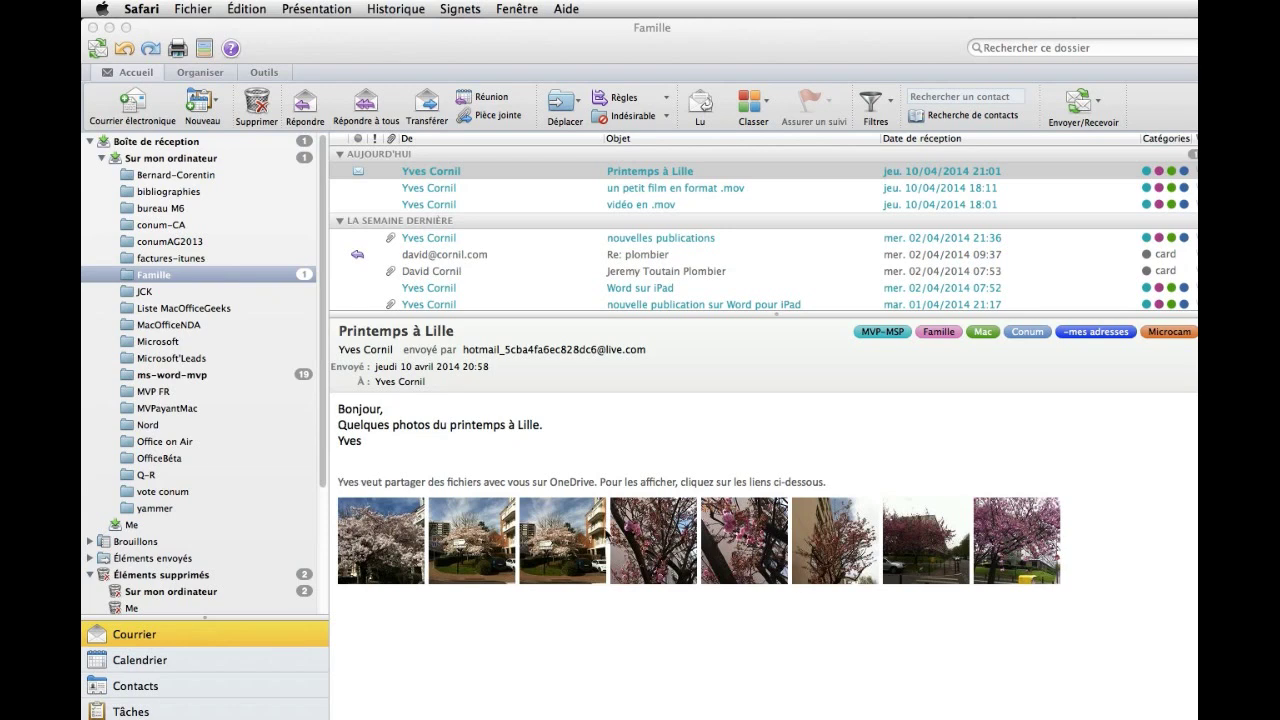
{"action": "left_click", "coordinate": [738, 542]}
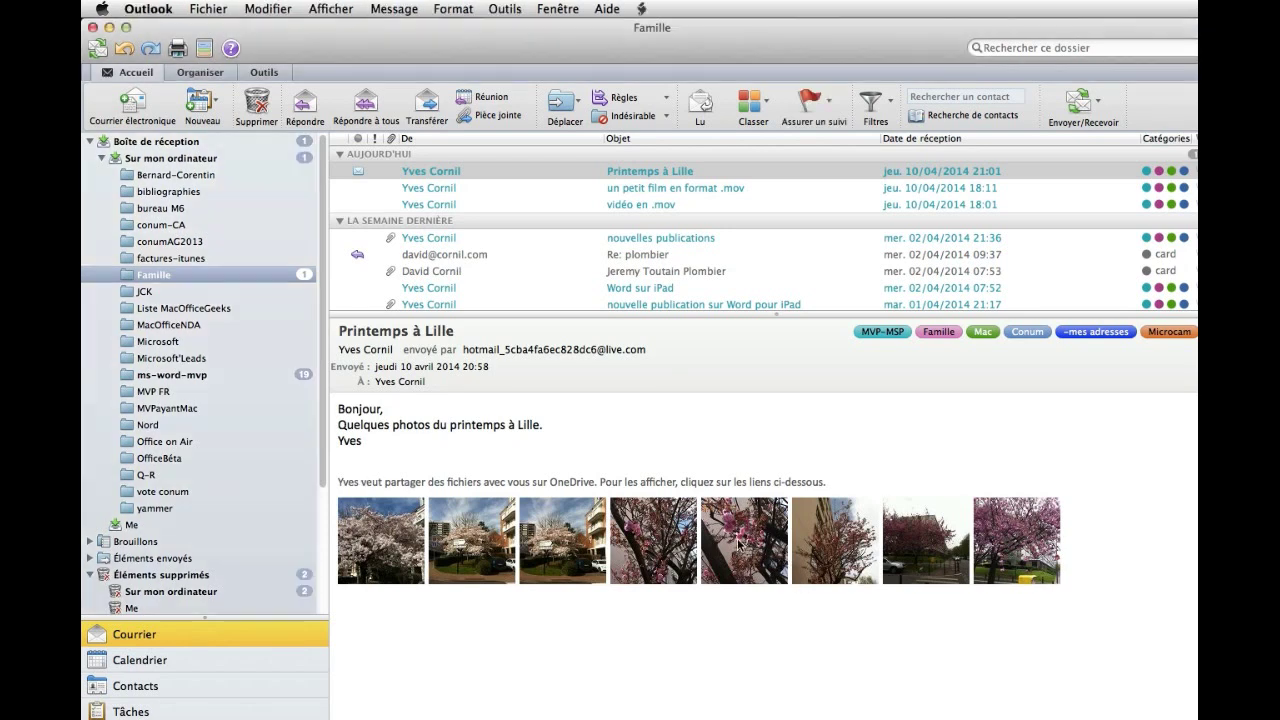
{"action": "left_click", "coordinate": [738, 542]}
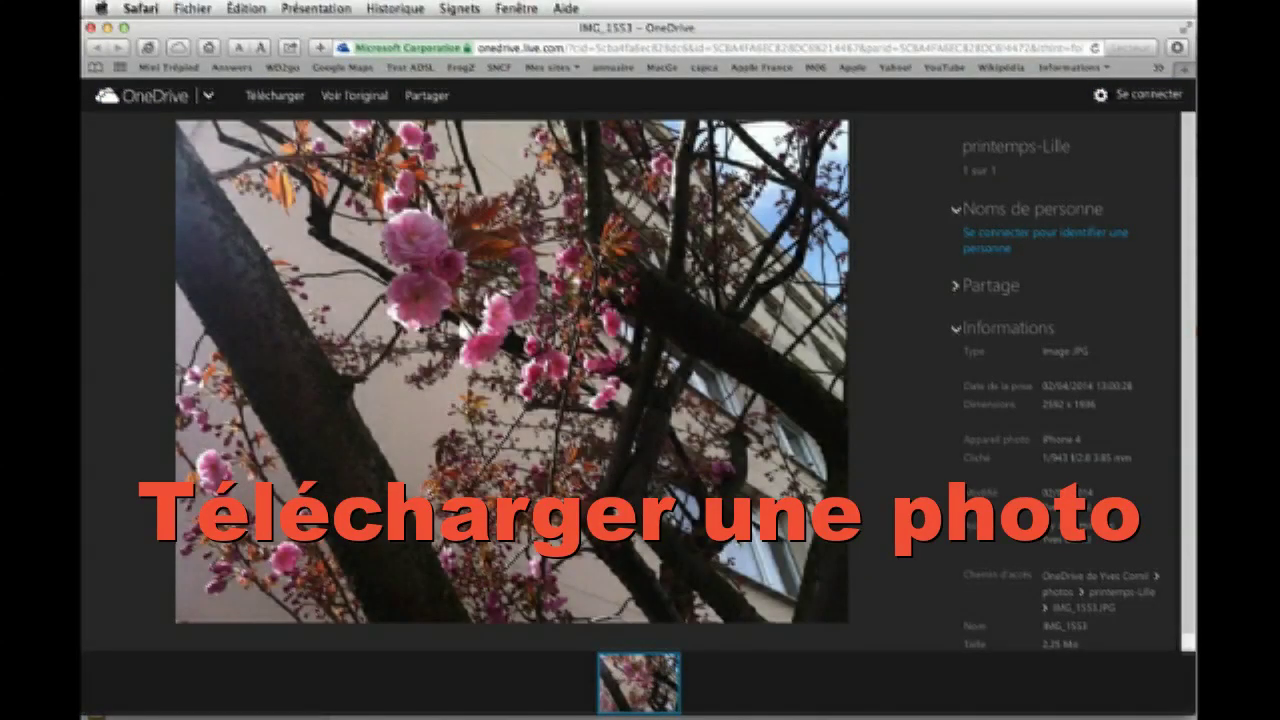
Download IMG_1553.JPG, view it in GraphicConverter, then quit GraphicConverter.
{"action": "left_click", "coordinate": [265, 97]}
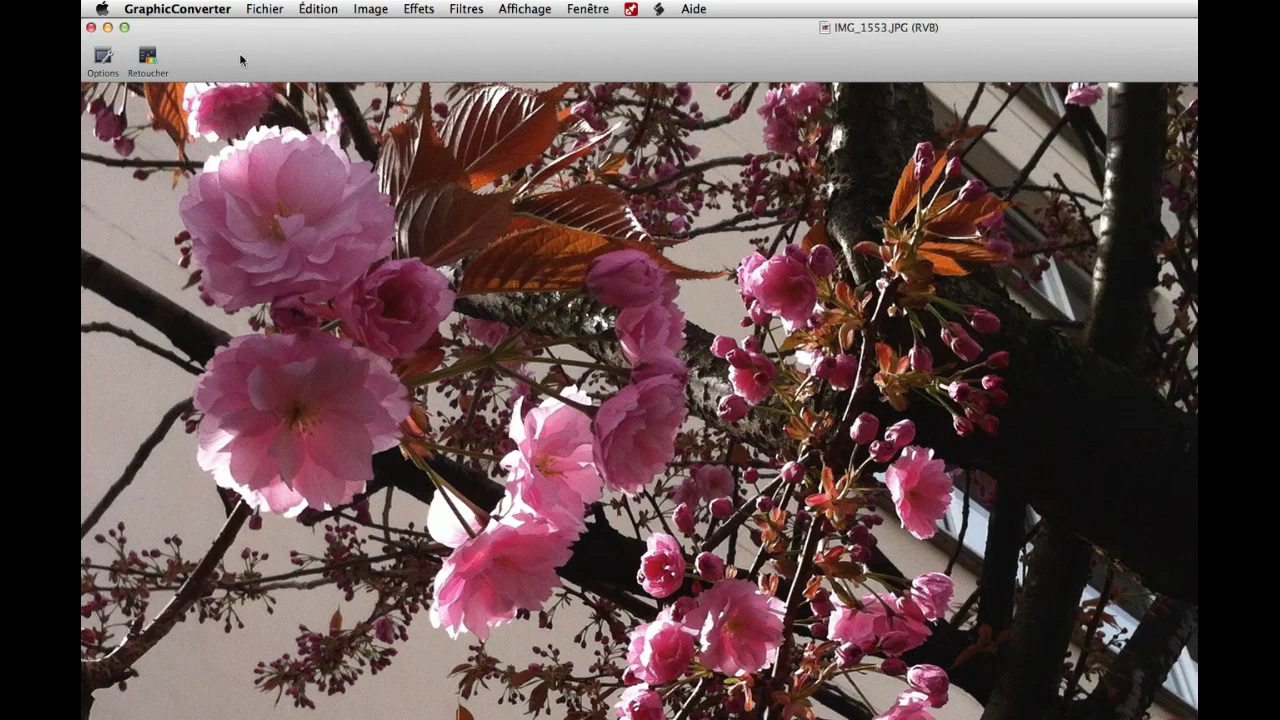
{"action": "left_click", "coordinate": [164, 8]}
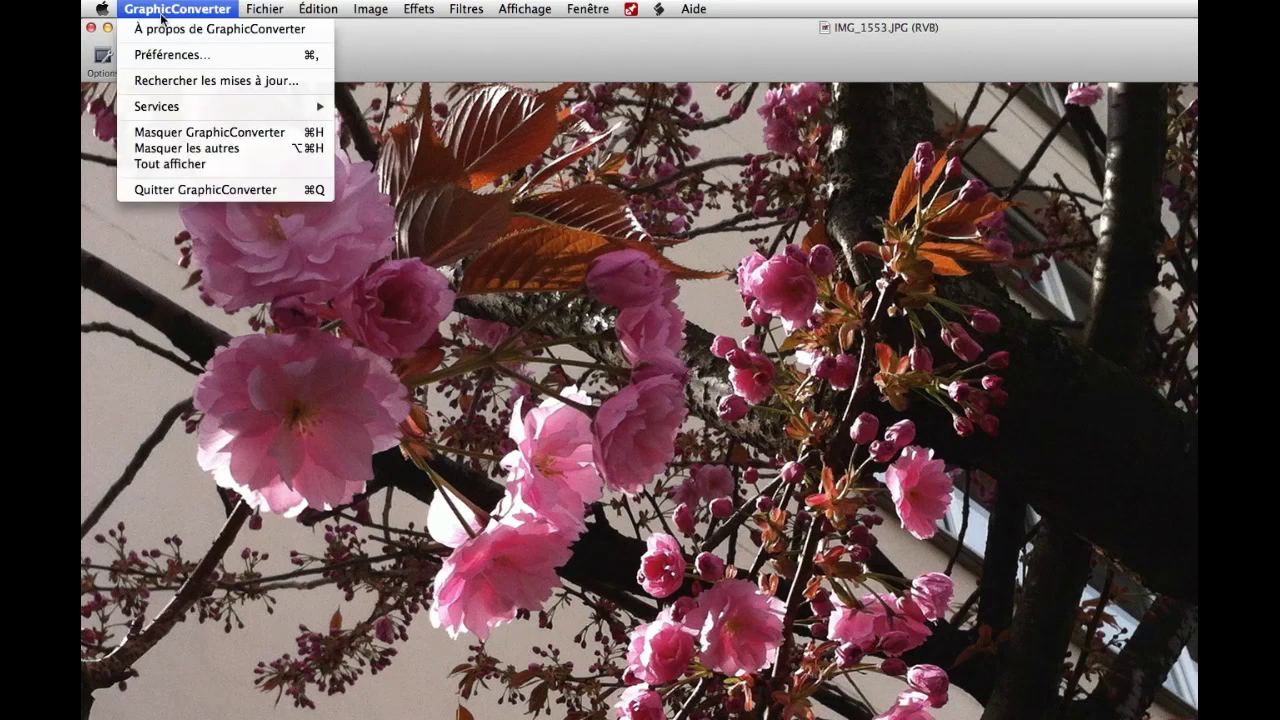
{"action": "left_click", "coordinate": [215, 189]}
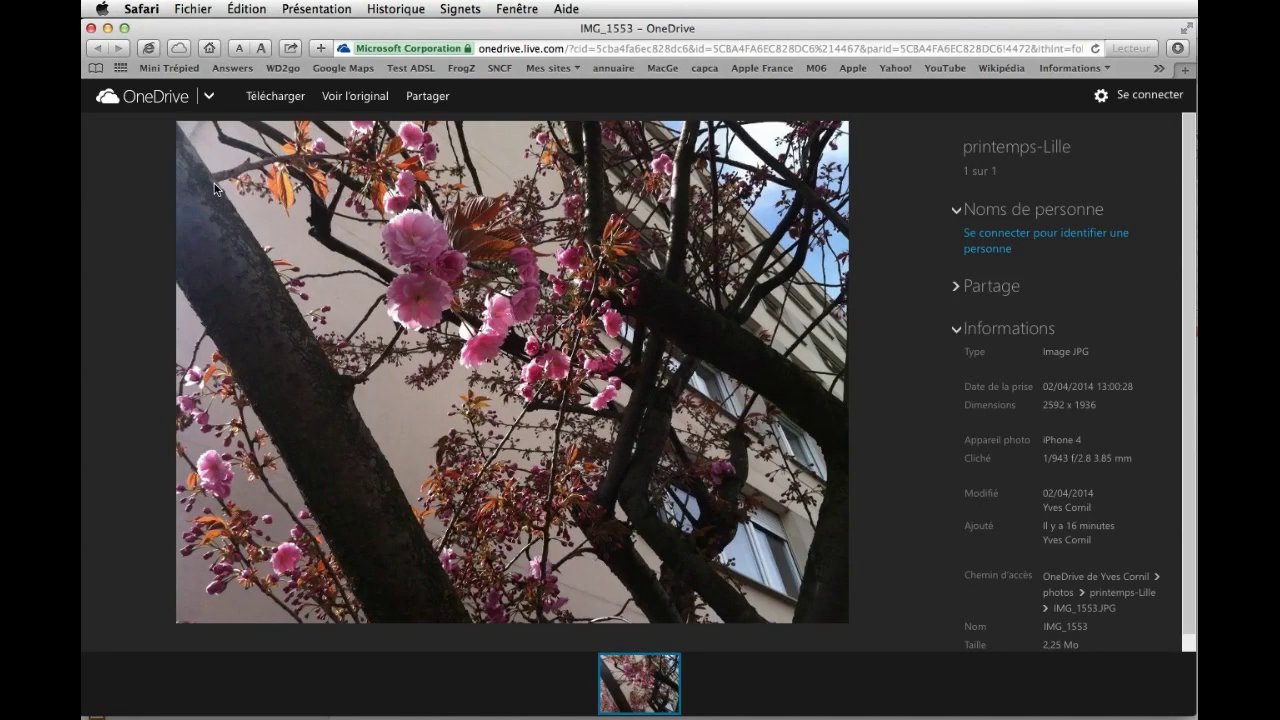